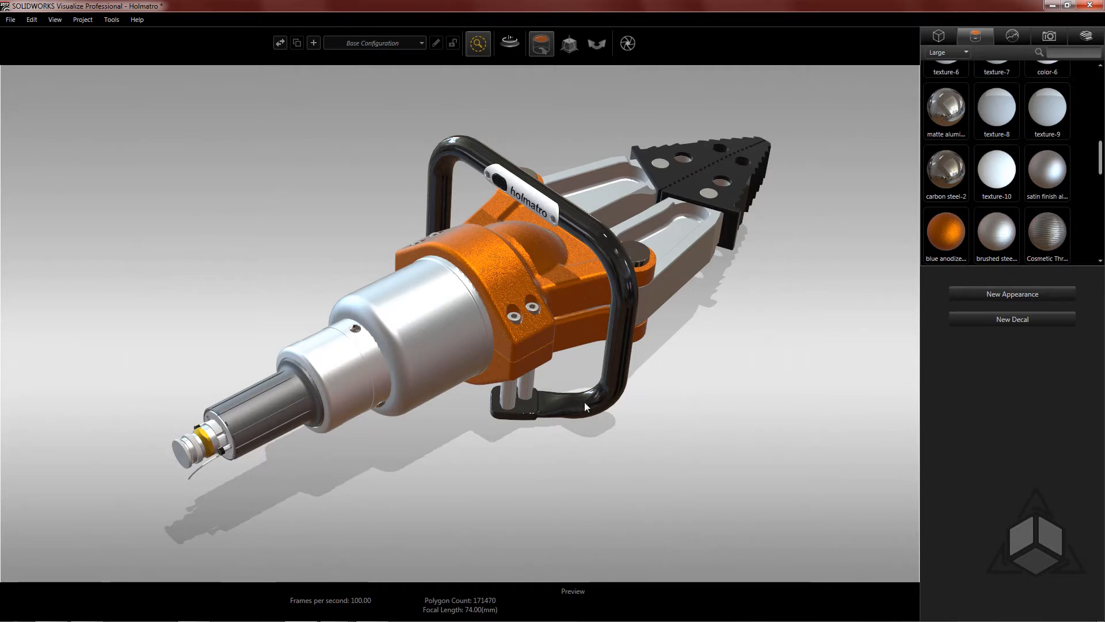
# Delete the directional light Light 1 from the scene.
pyautogui.moveTo(584, 403); pyautogui.dragTo(792, 401, button='middle')
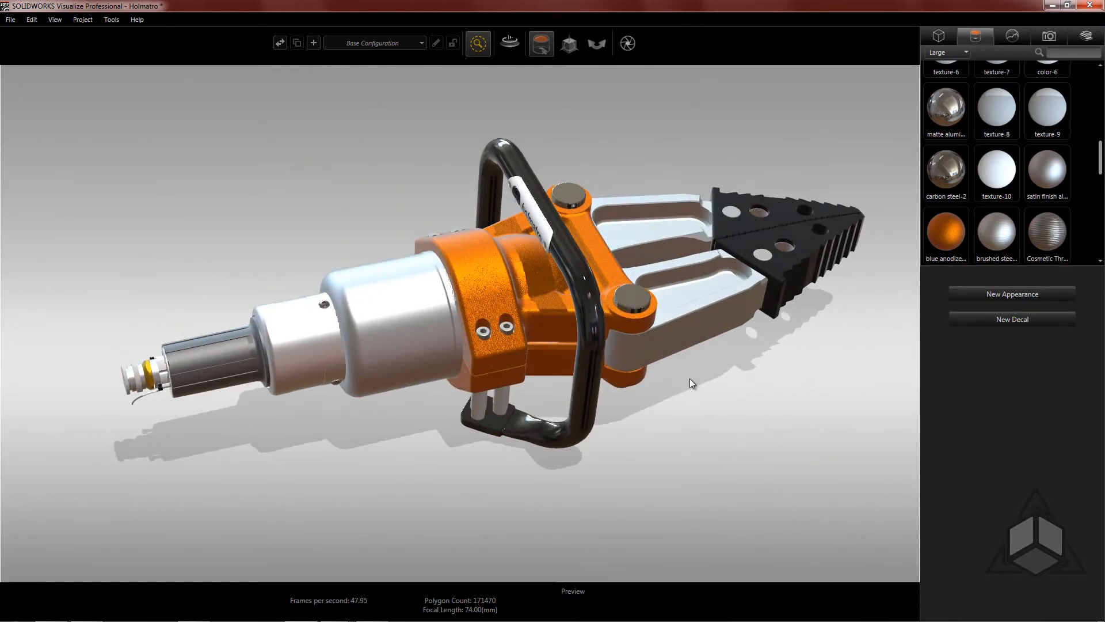
pyautogui.click(1011, 37)
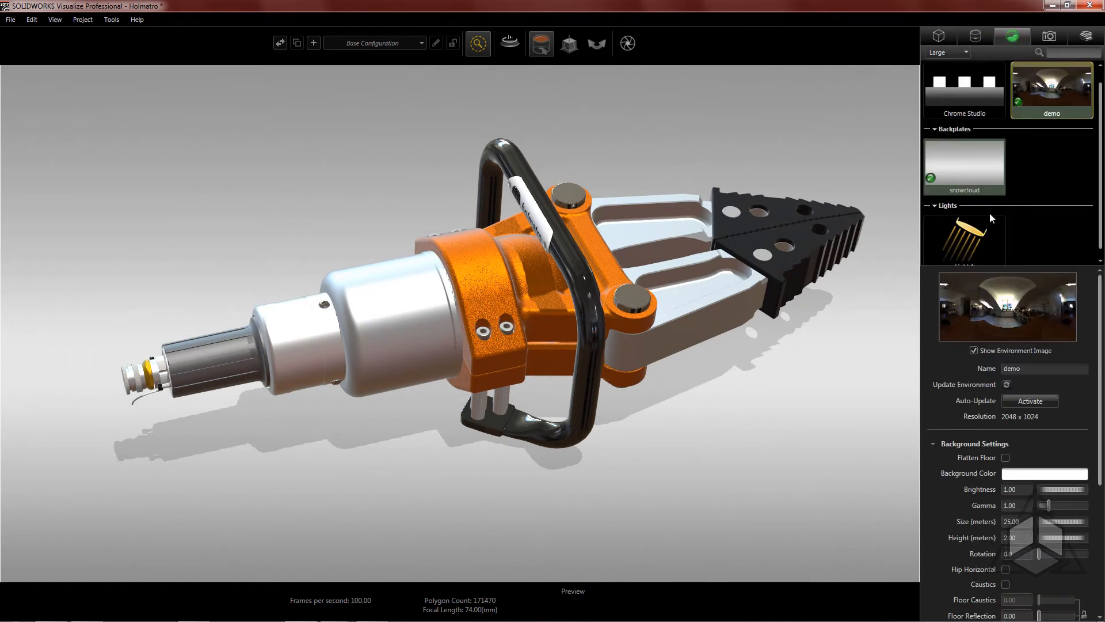
pyautogui.click(968, 232)
pyautogui.rightClick(966, 233)
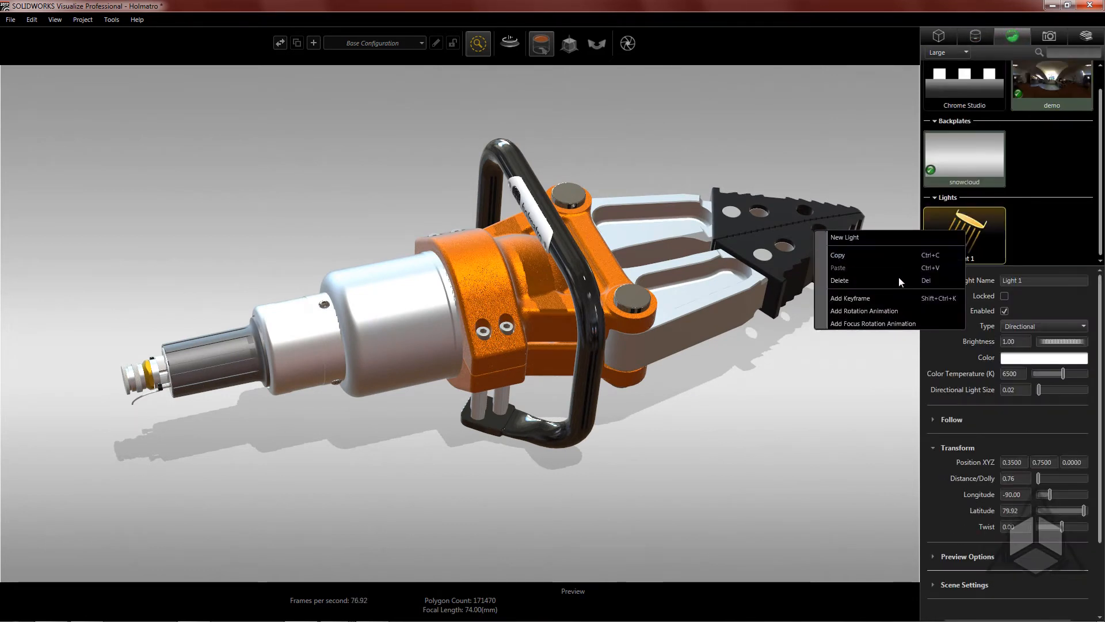
pyautogui.click(840, 281)
pyautogui.moveTo(809, 350); pyautogui.dragTo(711, 449)
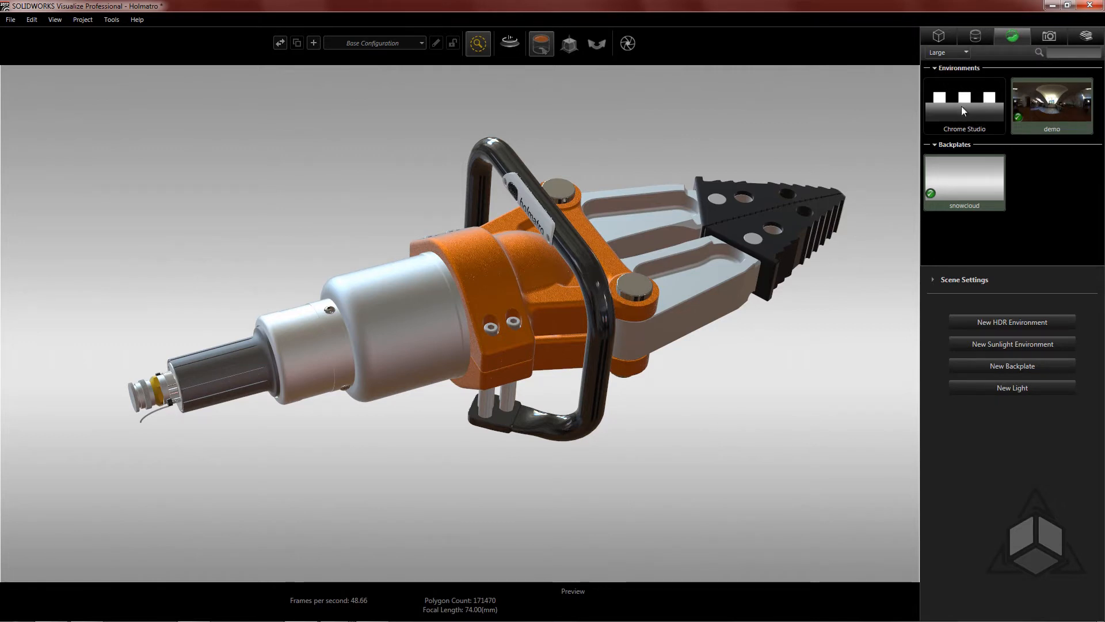
# Delete the snowcloud backplate from the scene.
pyautogui.click(969, 175)
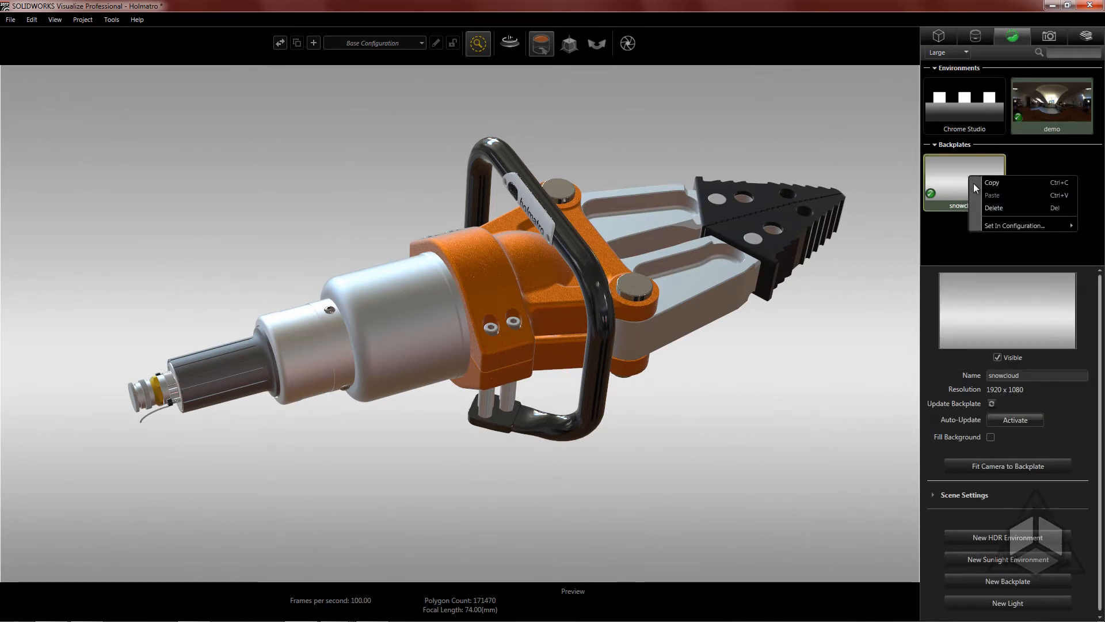
pyautogui.press('Delete')
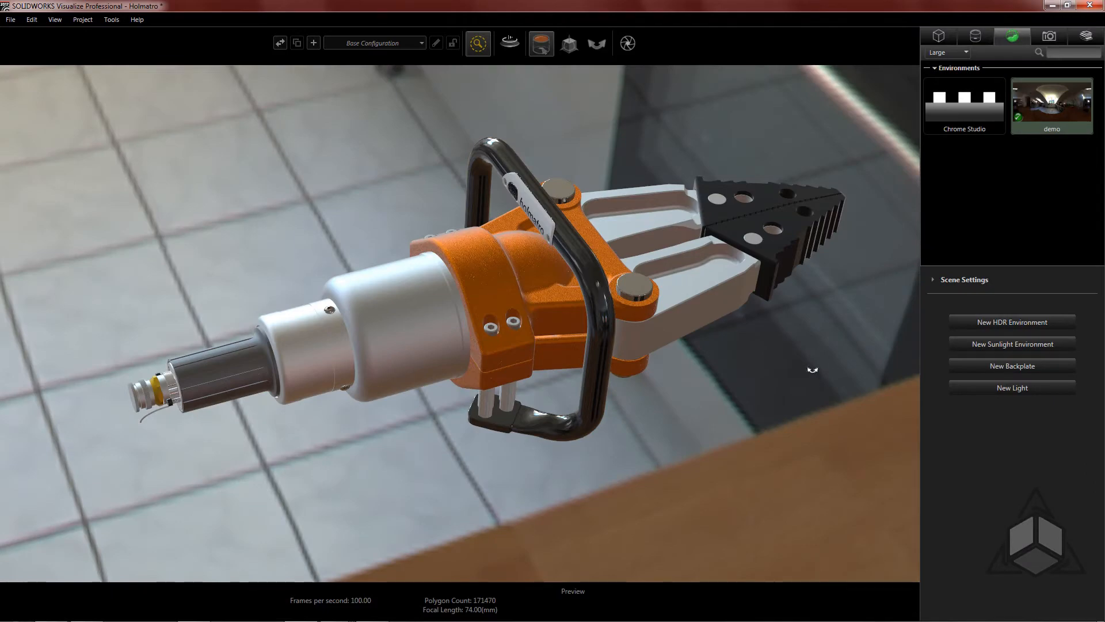
pyautogui.moveTo(812, 370); pyautogui.dragTo(940, 379)
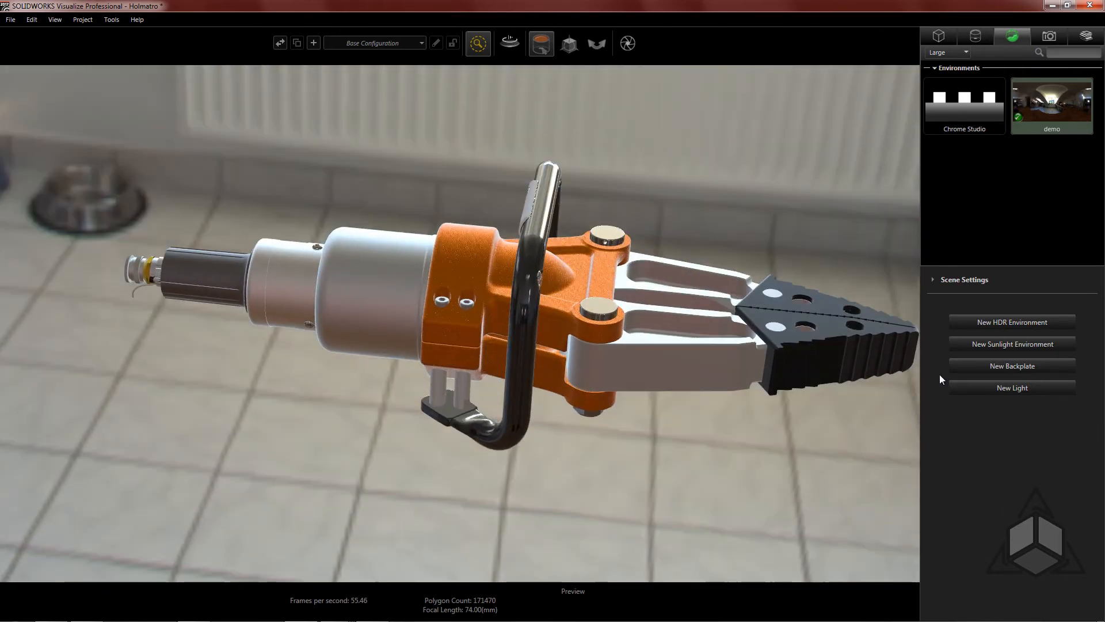
# Apply the Route 66 environment from the library's Environments category to the scene.
pyautogui.click(1086, 38)
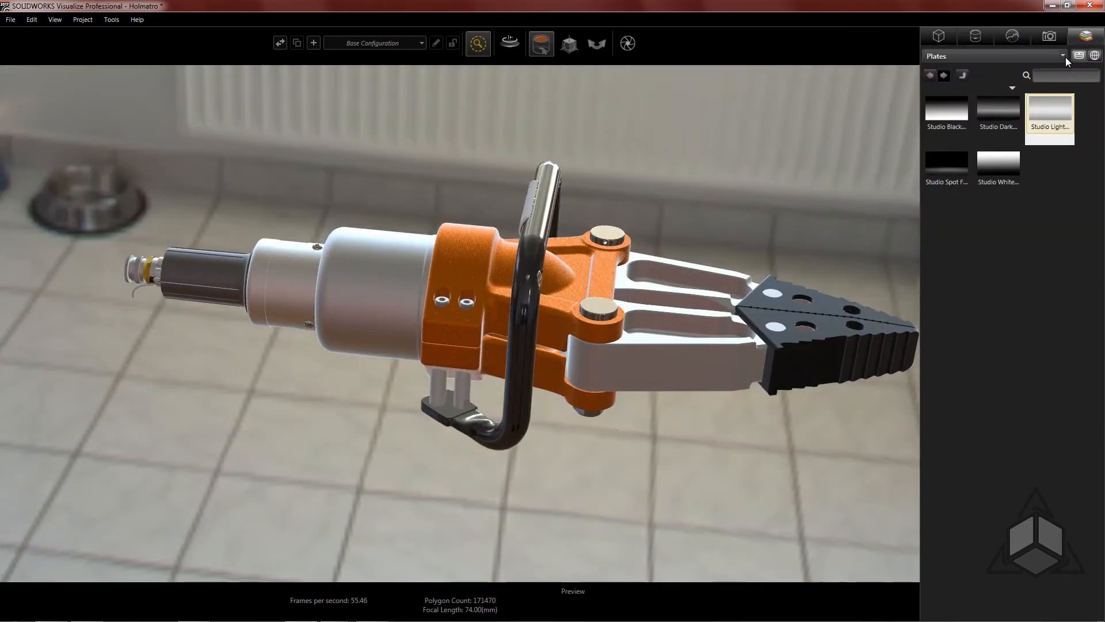
pyautogui.click(1063, 56)
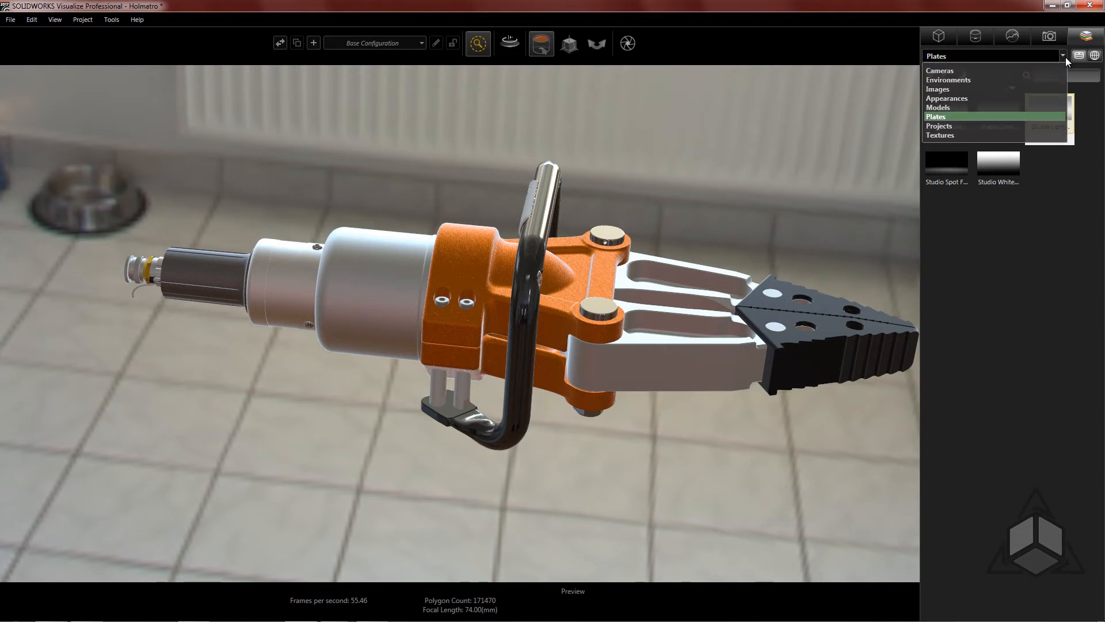
pyautogui.click(983, 80)
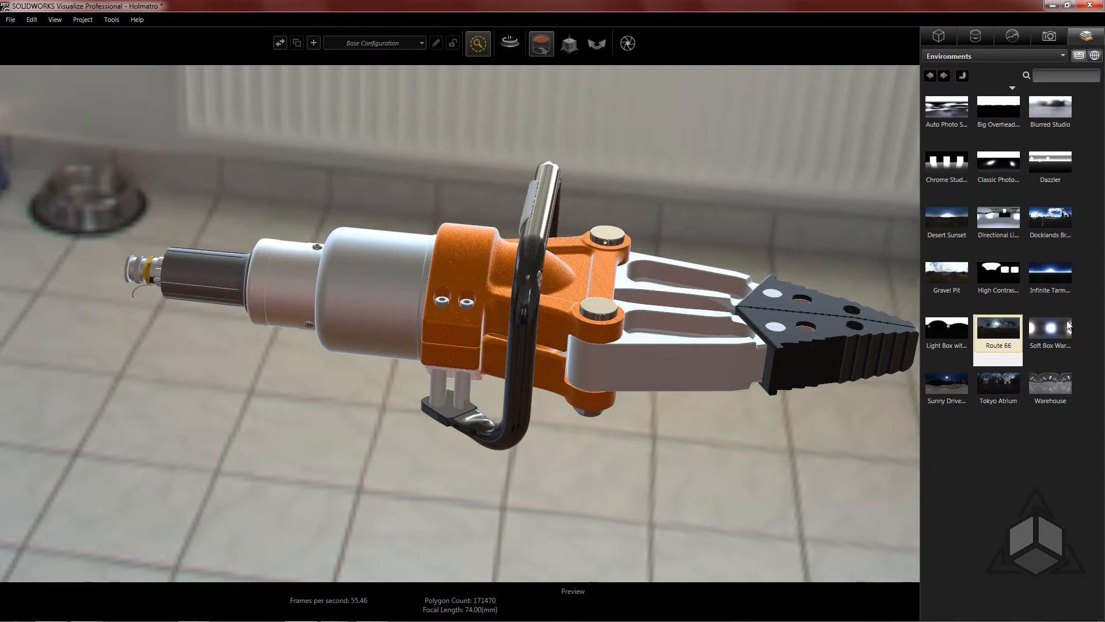
pyautogui.doubleClick(999, 328)
pyautogui.doubleClick(998, 336)
# Examine the rescue tool against the Route 66 surroundings from several angles and distances.
pyautogui.moveTo(724, 454); pyautogui.dragTo(544, 293)
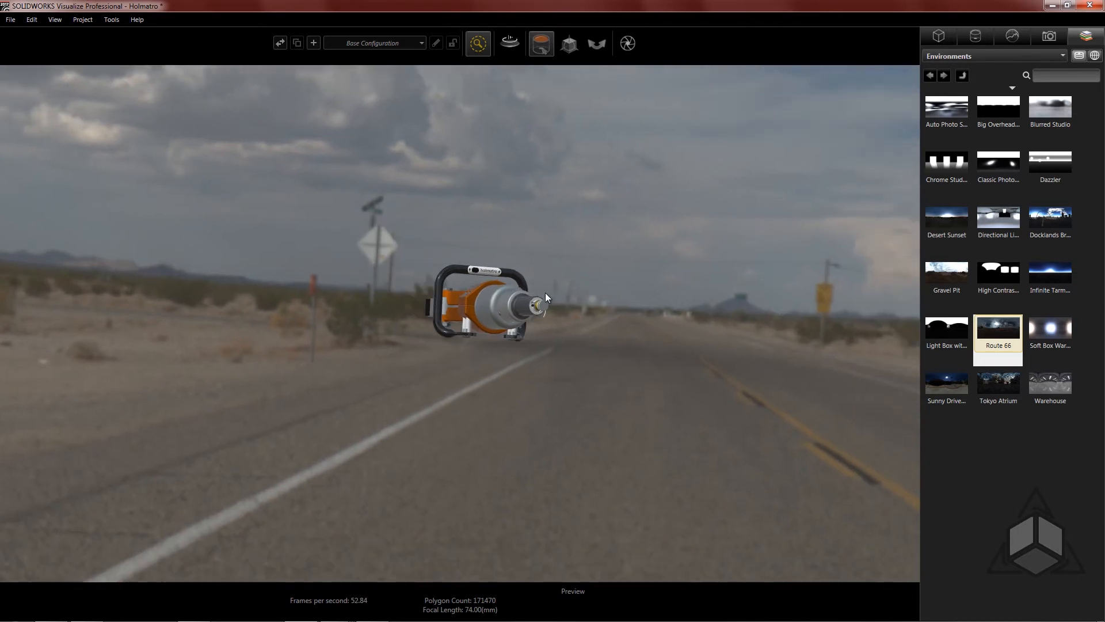
pyautogui.moveTo(371, 246)
pyautogui.mouseDown()
pyautogui.moveTo(385, 239)
pyautogui.moveTo(376, 234)
pyautogui.mouseUp()
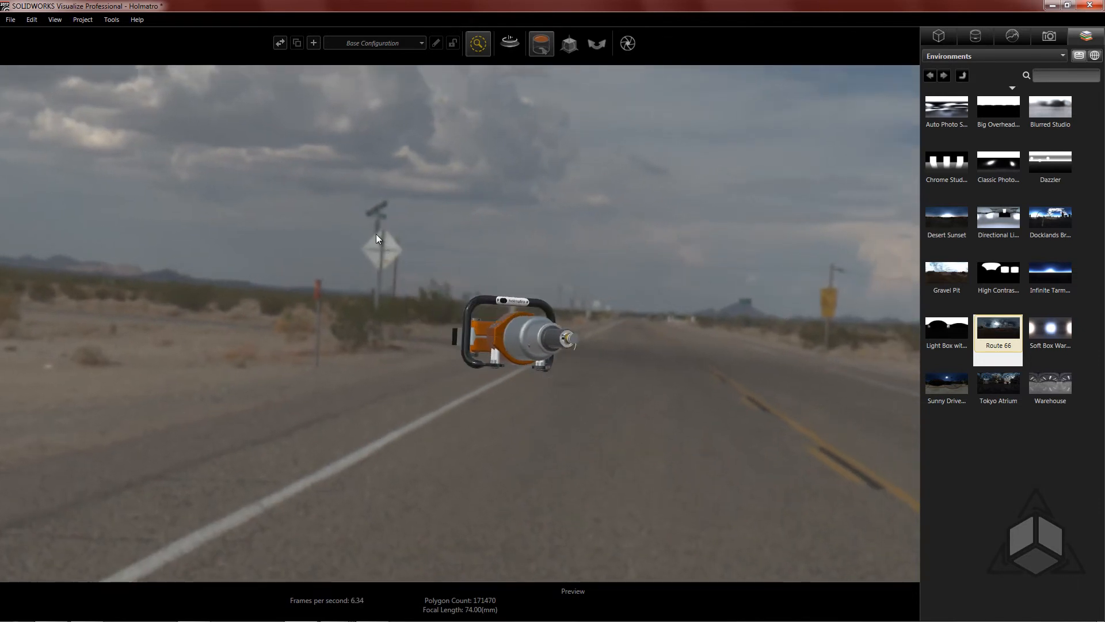
pyautogui.moveTo(676, 369); pyautogui.dragTo(489, 287)
pyautogui.scroll(10, 452, 343)
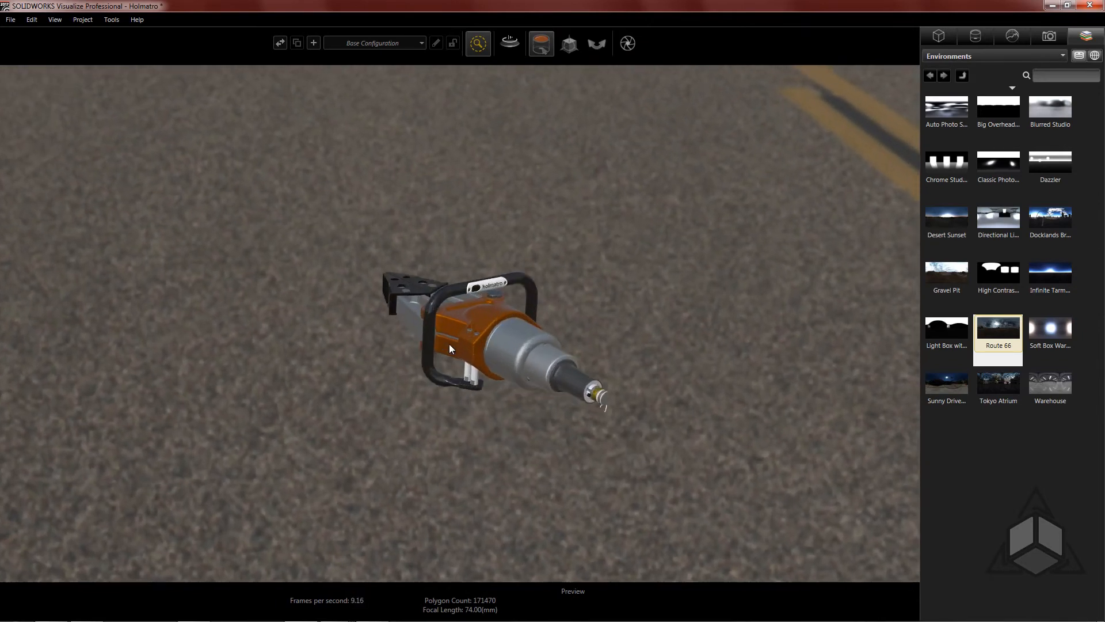
pyautogui.moveTo(449, 345); pyautogui.dragTo(582, 244, button='middle')
pyautogui.moveTo(582, 244); pyautogui.dragTo(475, 271)
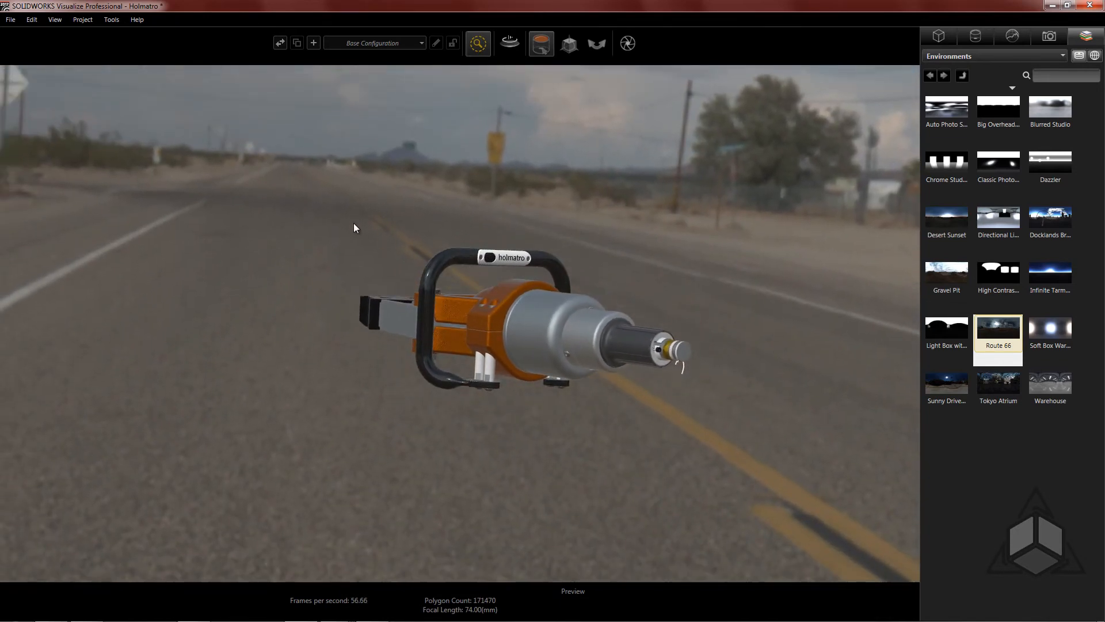
pyautogui.moveTo(353, 227); pyautogui.dragTo(772, 244)
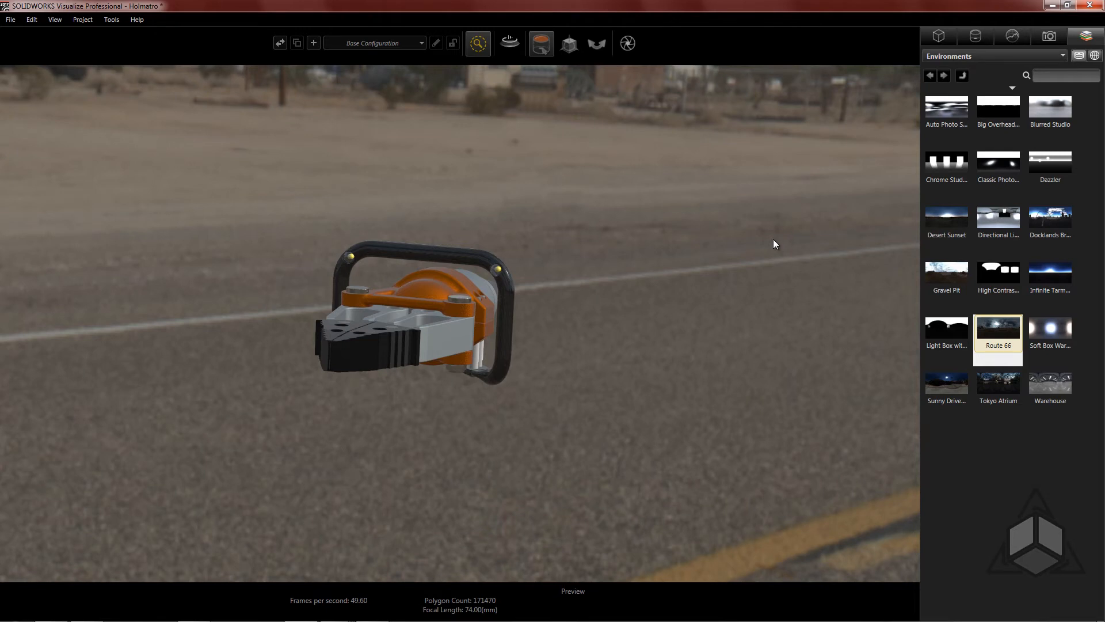
# Replace the scene's environment with Chrome Studio.
pyautogui.doubleClick(956, 164)
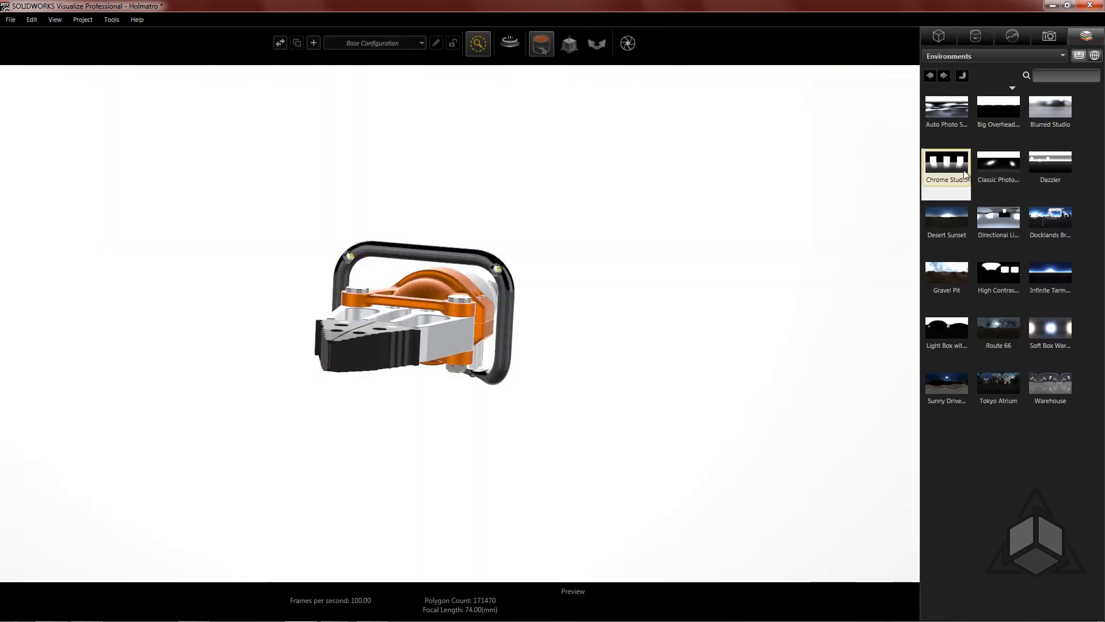
pyautogui.scroll(-5, 645, 331)
pyautogui.scroll(-10, 629, 326)
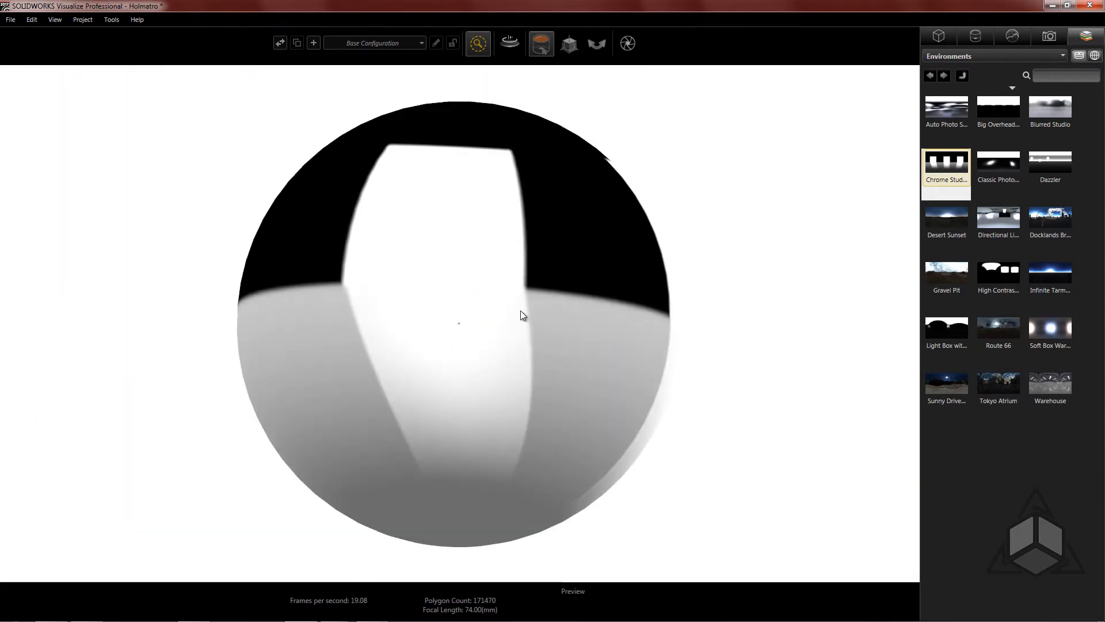
# Examine the Chrome Studio environment's dome and its light and dark areas around the tool, from outside and up close.
pyautogui.moveTo(520, 311); pyautogui.dragTo(639, 325, button='middle')
pyautogui.scroll(5, 420, 292)
pyautogui.scroll(12, 419, 297)
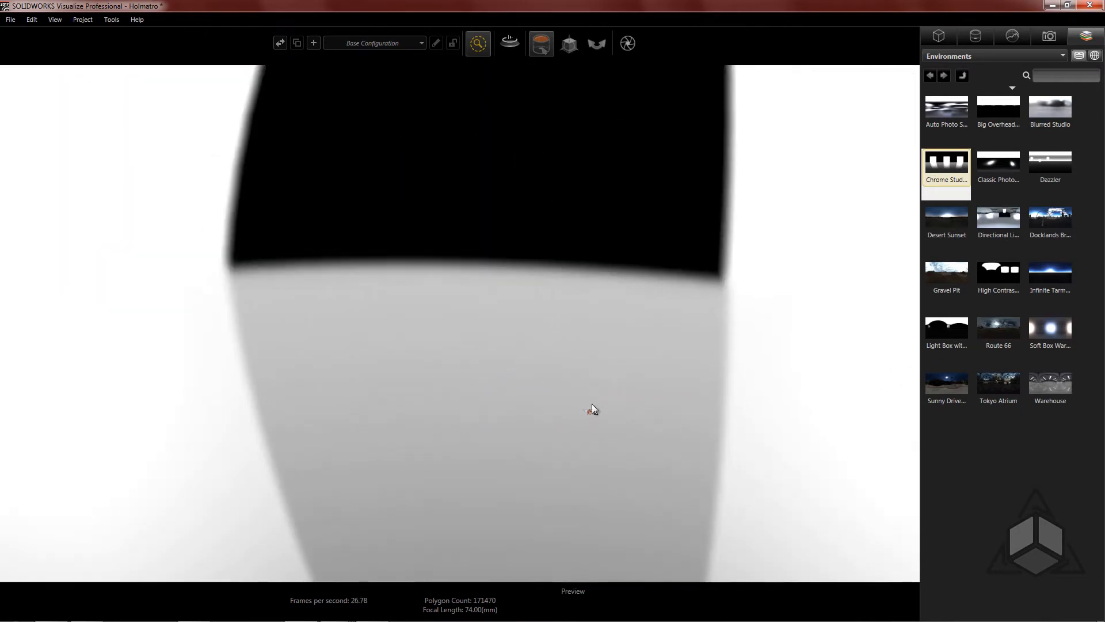
pyautogui.moveTo(507, 249); pyautogui.dragTo(885, 257, button='middle')
pyautogui.moveTo(661, 259); pyautogui.dragTo(869, 227, button='middle')
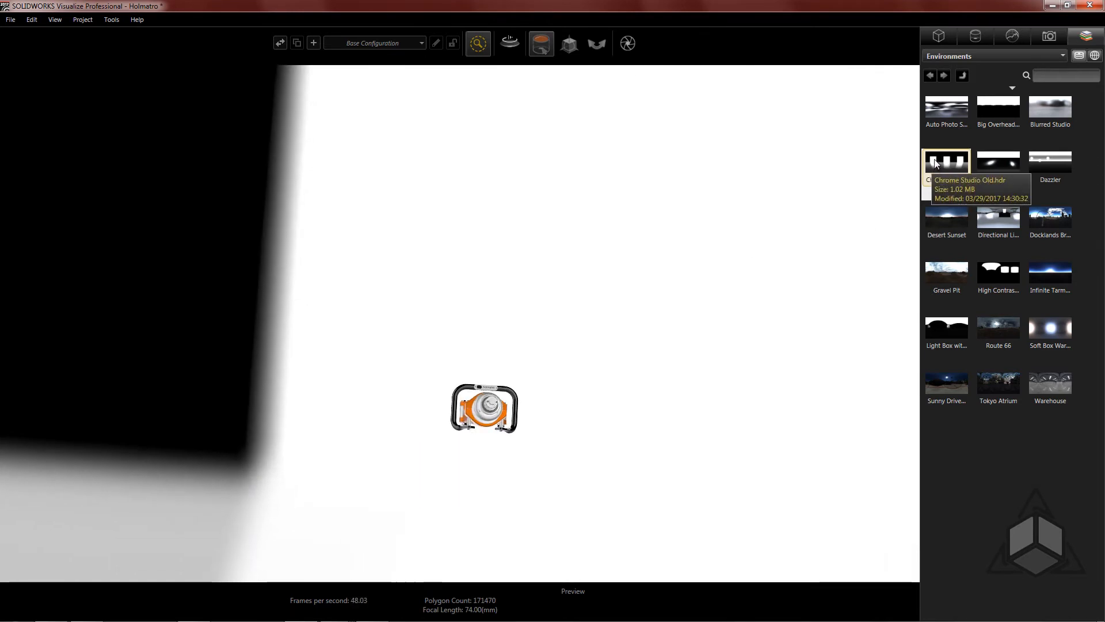
pyautogui.moveTo(681, 224); pyautogui.dragTo(545, 307, button='middle')
pyautogui.moveTo(701, 294); pyautogui.dragTo(697, 270, button='middle')
pyautogui.scroll(2, 728, 269)
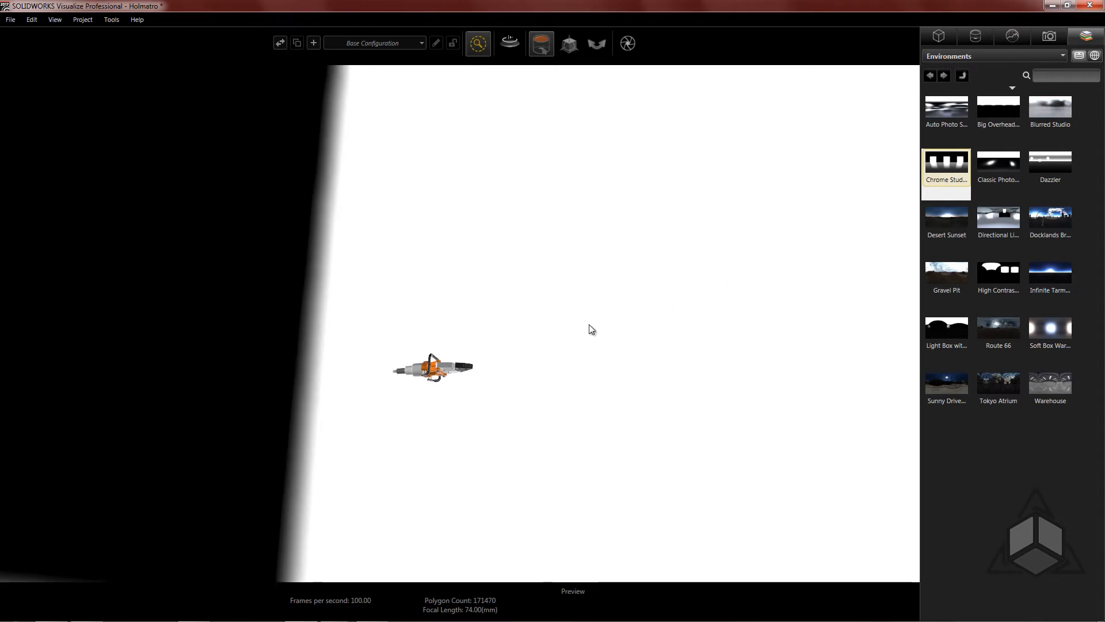
pyautogui.scroll(-15, 556, 357)
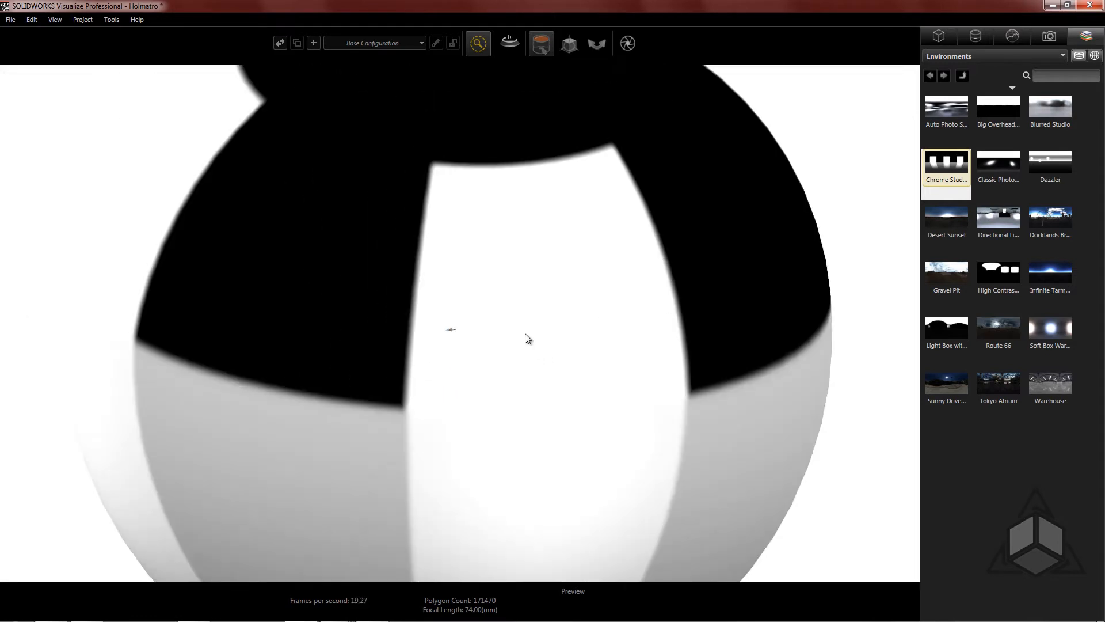
pyautogui.moveTo(525, 338); pyautogui.dragTo(297, 423, button='middle')
pyautogui.scroll(12, 411, 323)
pyautogui.scroll(3, 361, 337)
pyautogui.scroll(5, 359, 337)
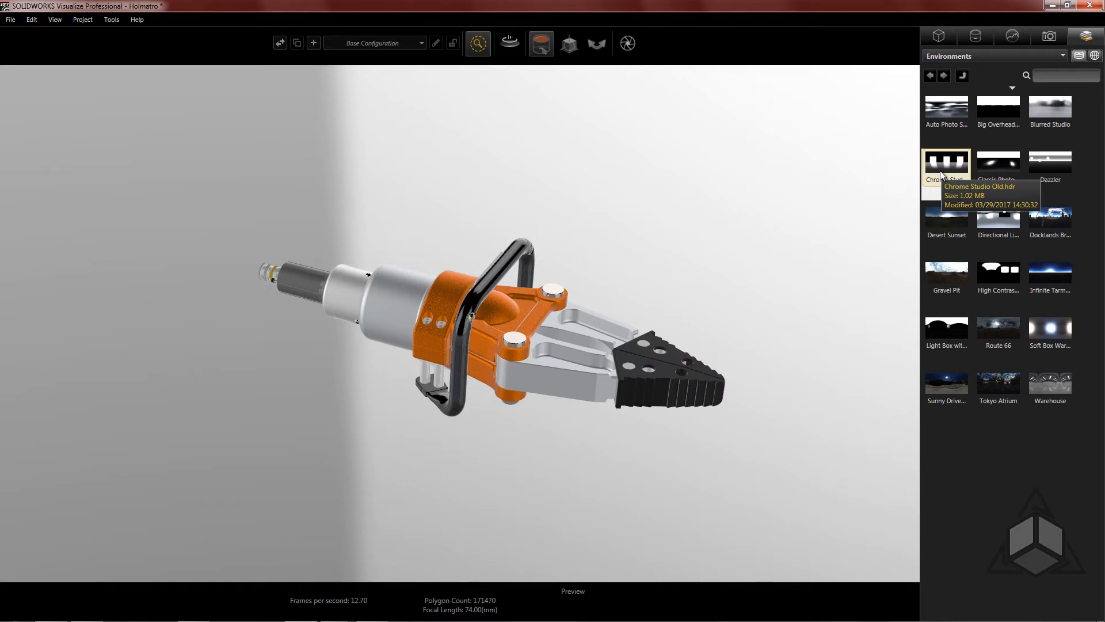
# Replace the scene's environment with the Auto Photo environment.
pyautogui.doubleClick(946, 105)
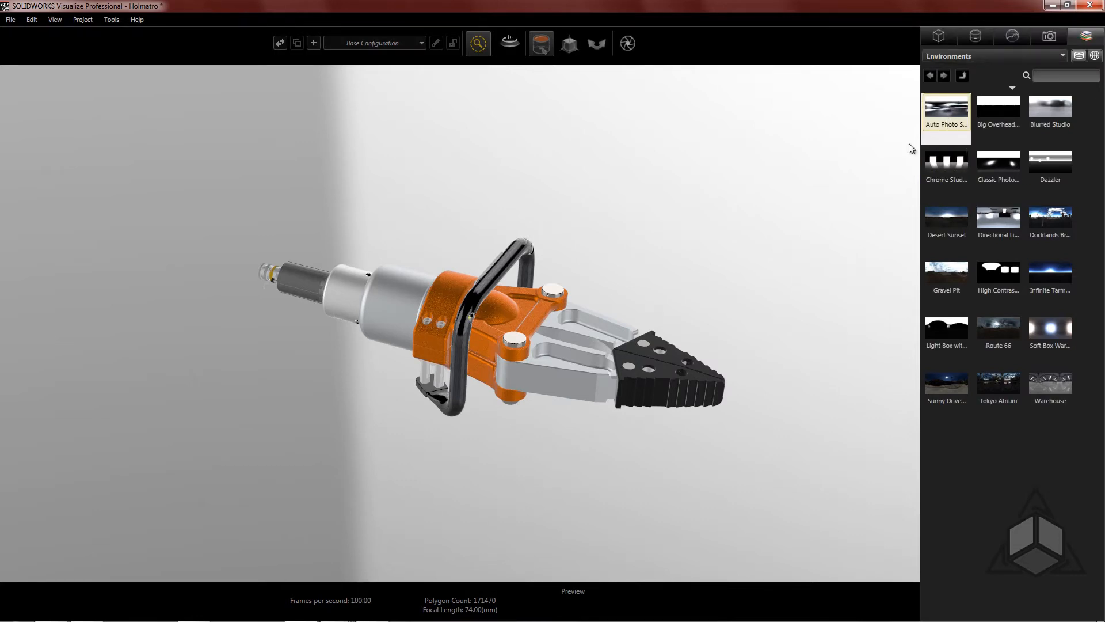
pyautogui.doubleClick(944, 118)
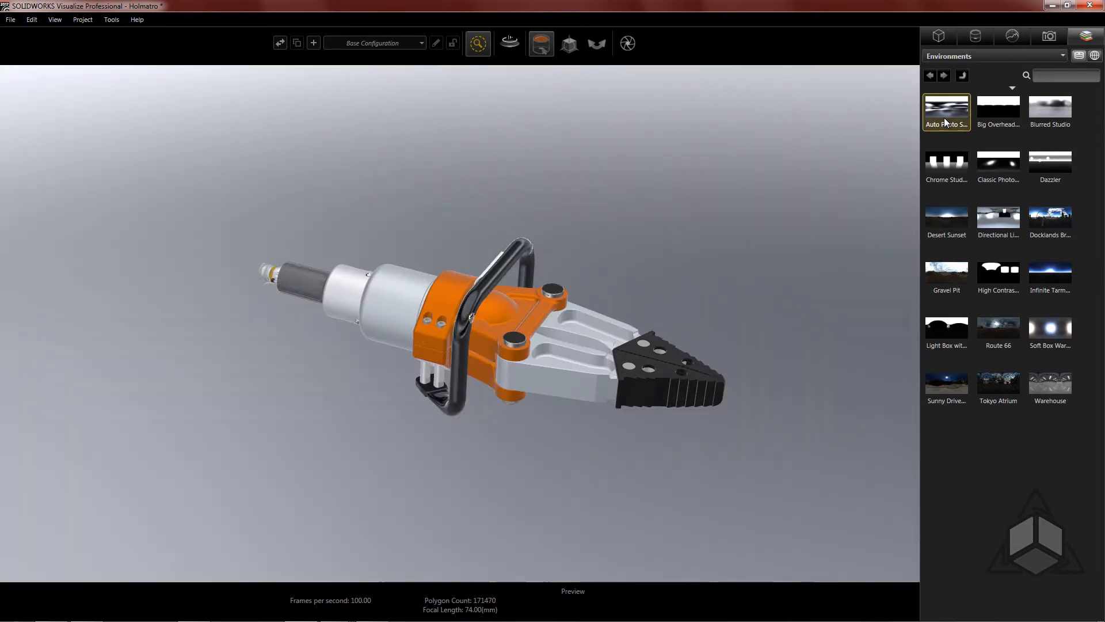
pyautogui.moveTo(720, 247); pyautogui.dragTo(703, 222)
# Reapply the Route 66 environment and add the first plate of the Route 66 plates folder as the backplate.
pyautogui.click(999, 328)
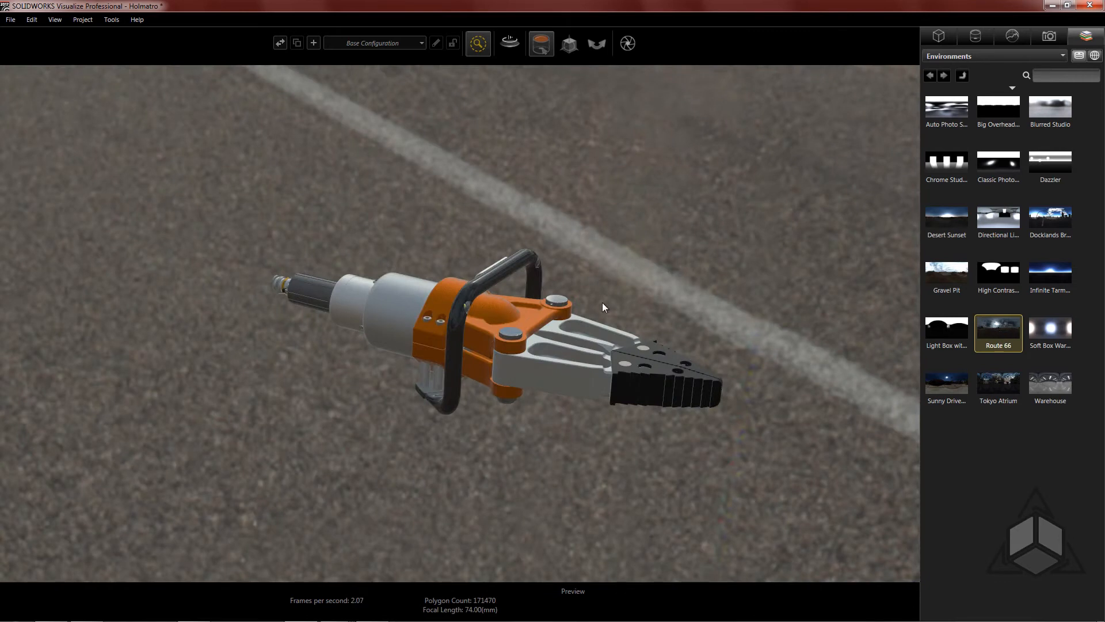
pyautogui.moveTo(606, 309); pyautogui.dragTo(741, 288)
pyautogui.click(1062, 55)
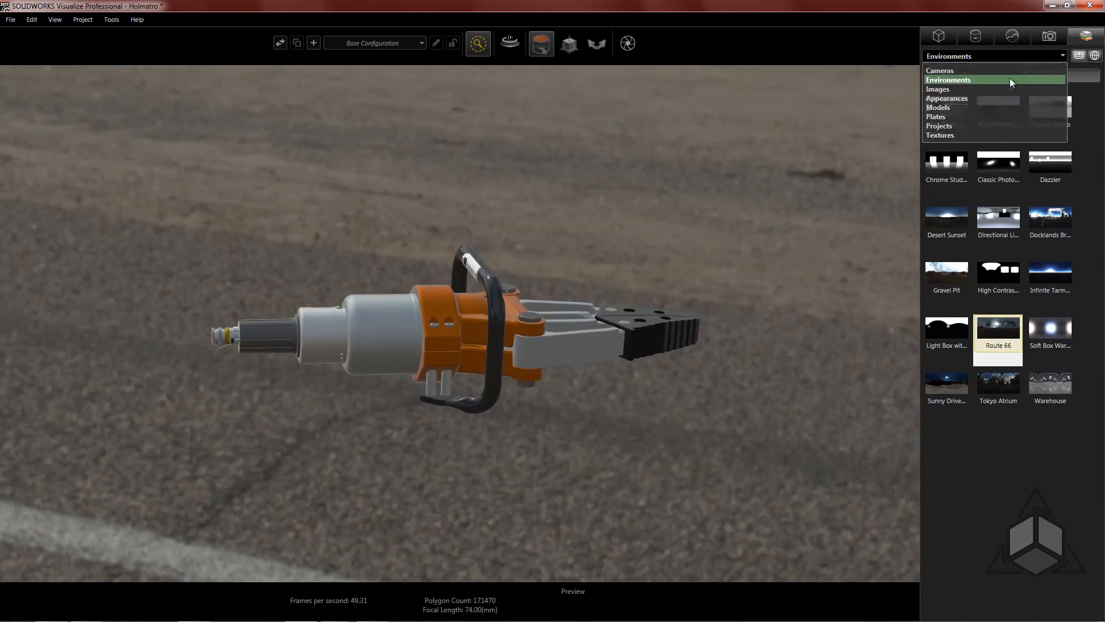
pyautogui.click(955, 116)
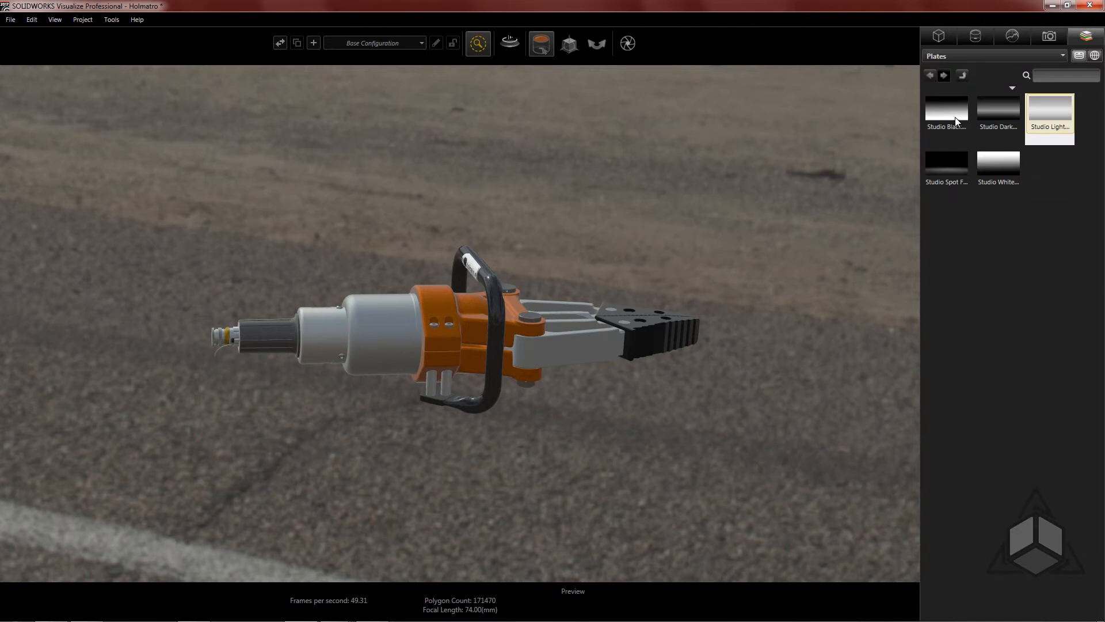
pyautogui.click(929, 76)
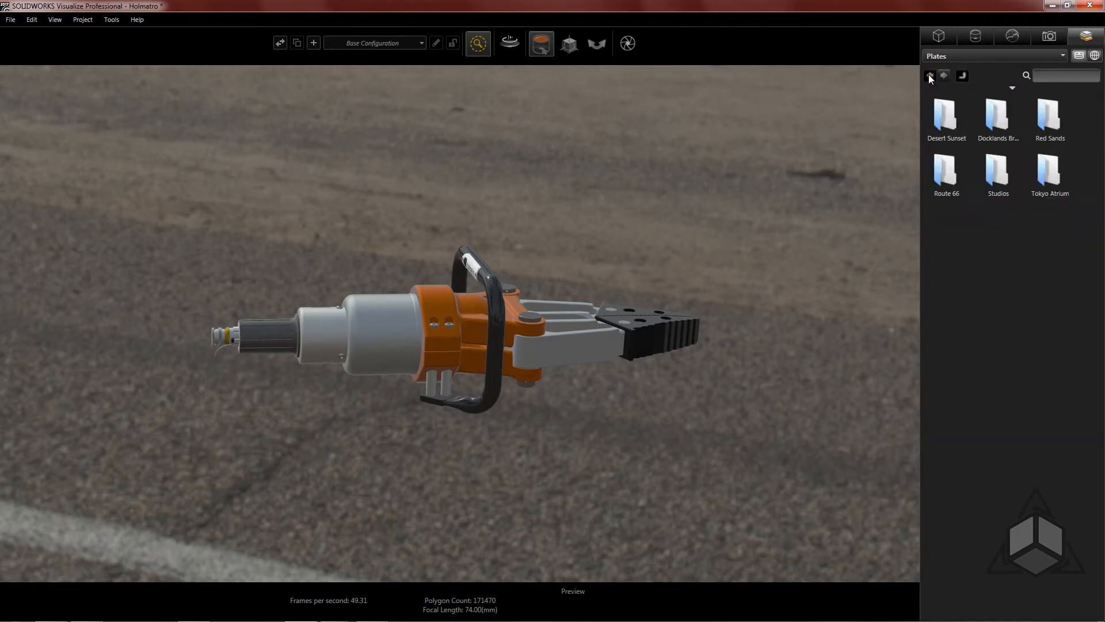
pyautogui.doubleClick(944, 168)
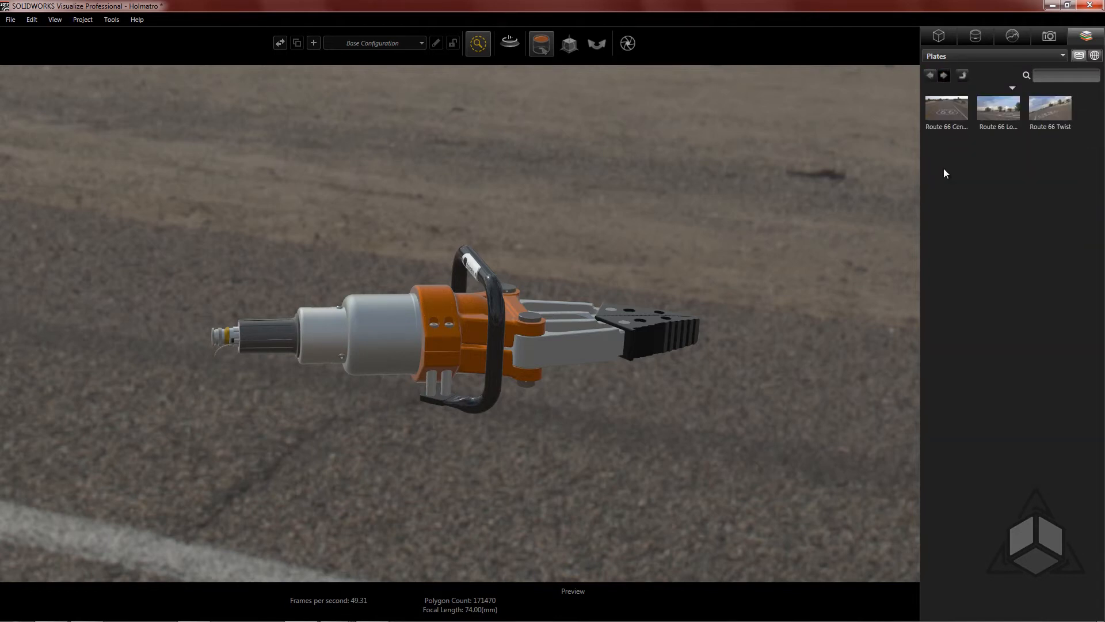
pyautogui.doubleClick(964, 112)
pyautogui.moveTo(632, 227); pyautogui.dragTo(482, 427)
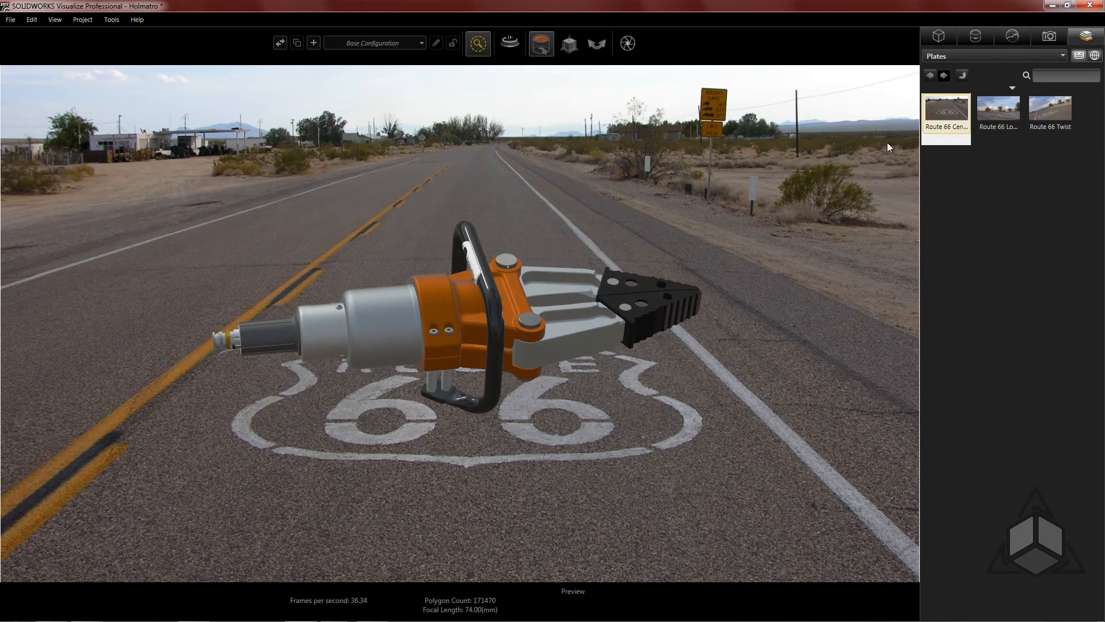
# Browse the Studios and Downtown folders of the online plate library, and return to the local plates.
pyautogui.click(1094, 57)
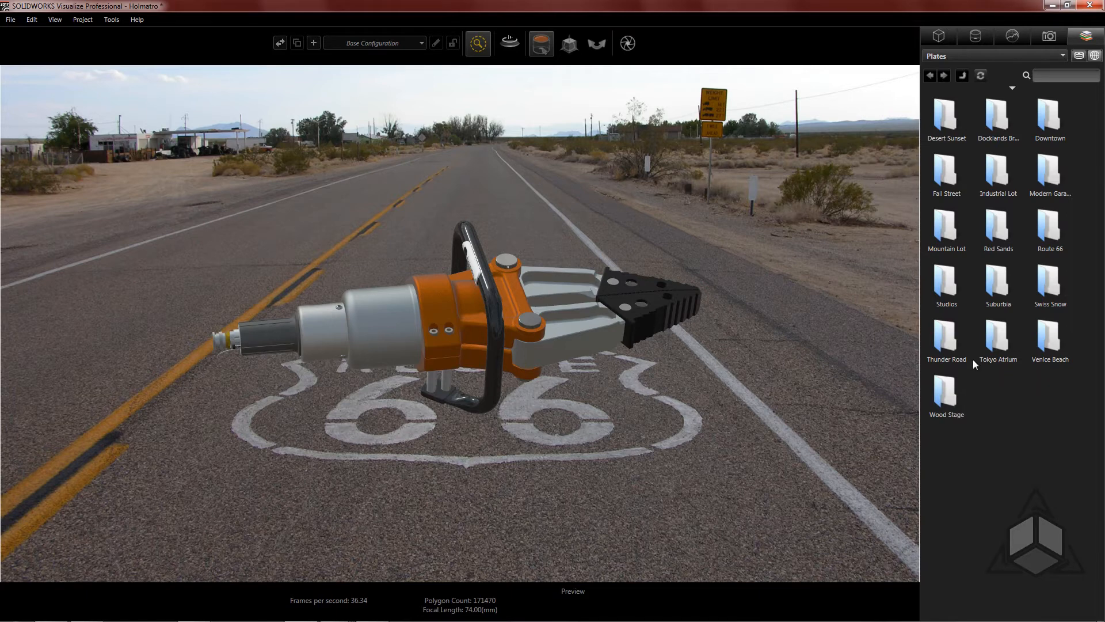
pyautogui.doubleClick(946, 281)
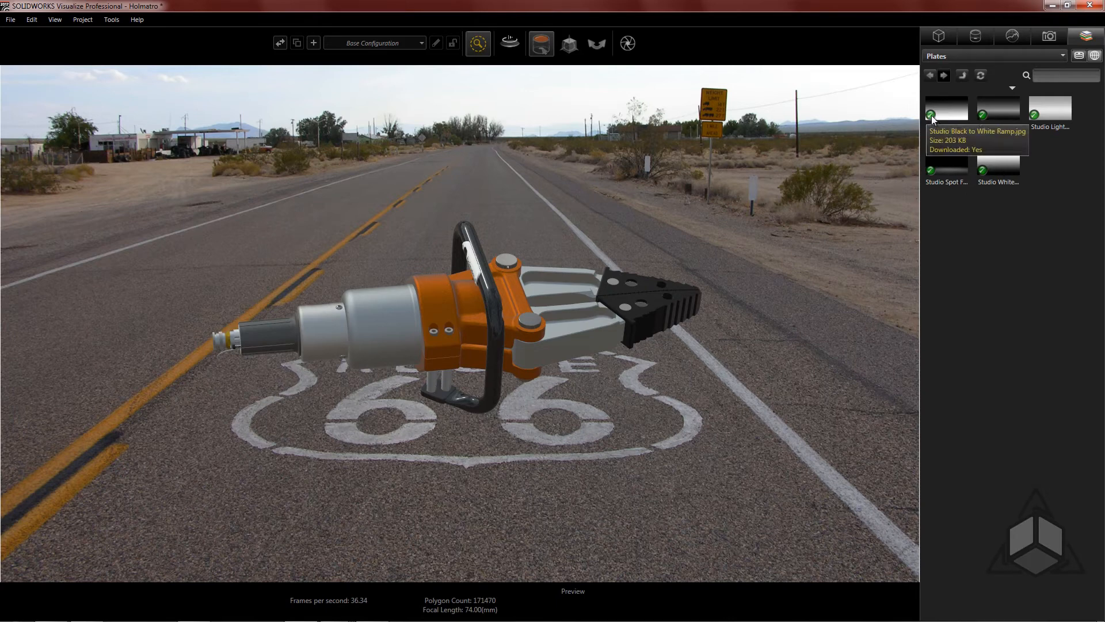
pyautogui.click(930, 79)
pyautogui.doubleClick(1049, 122)
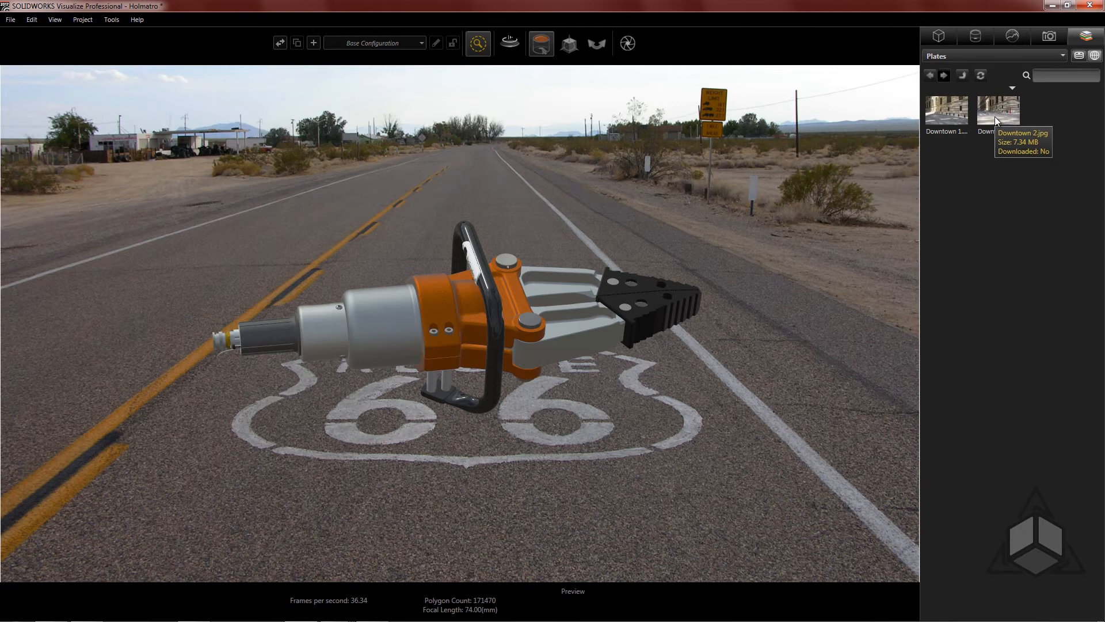
pyautogui.click(1079, 56)
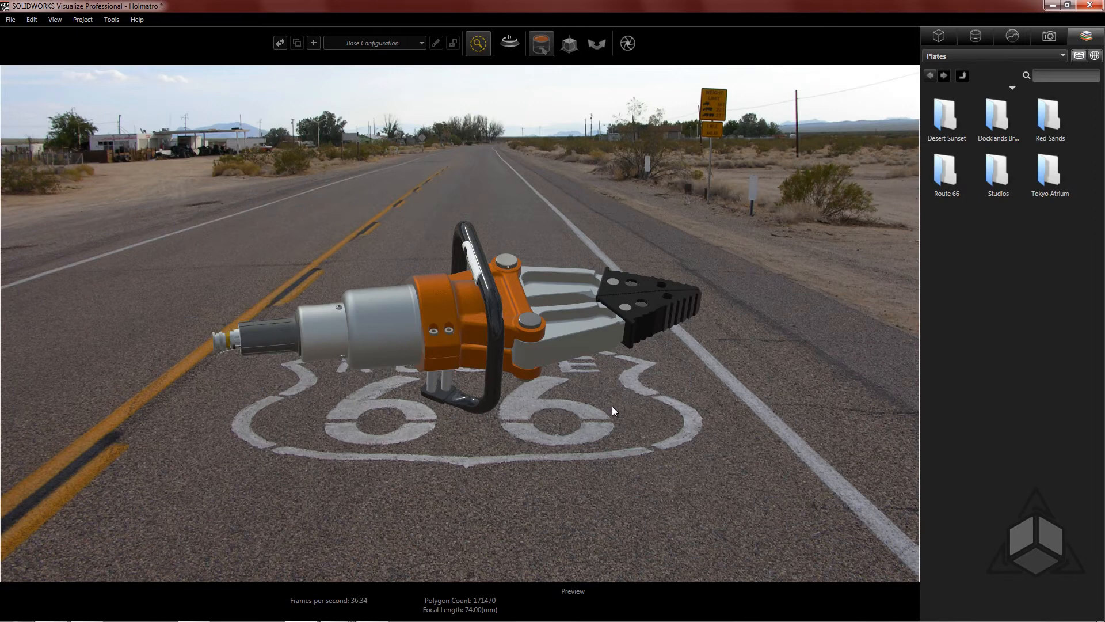
pyautogui.moveTo(609, 412); pyautogui.dragTo(674, 377)
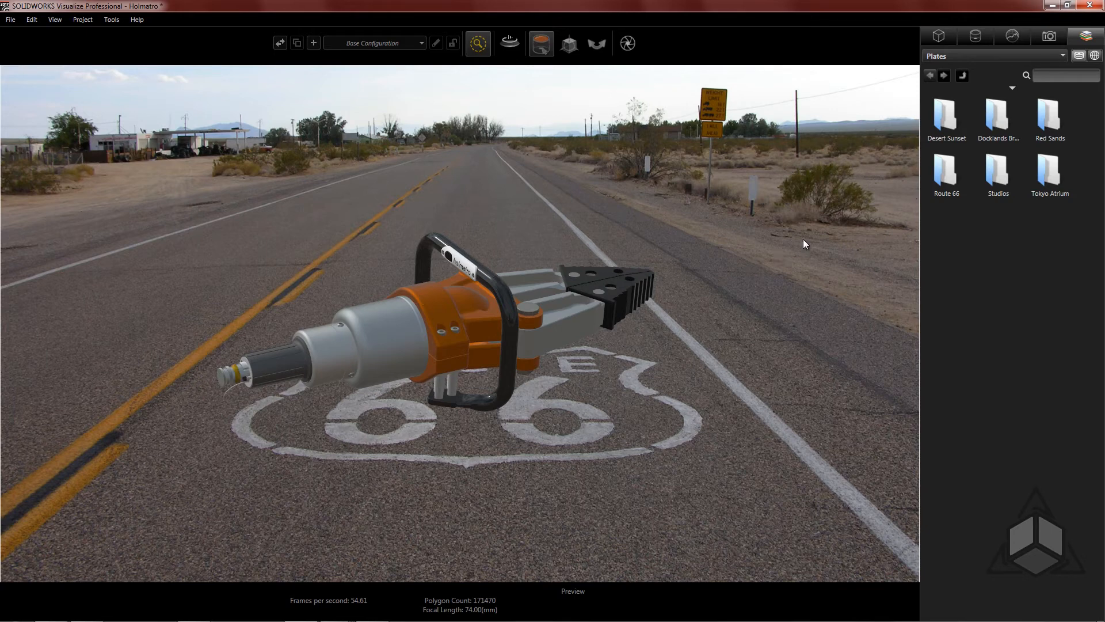
# Return to the project's scene items and add a new light to the scene.
pyautogui.click(1014, 38)
pyautogui.click(1057, 230)
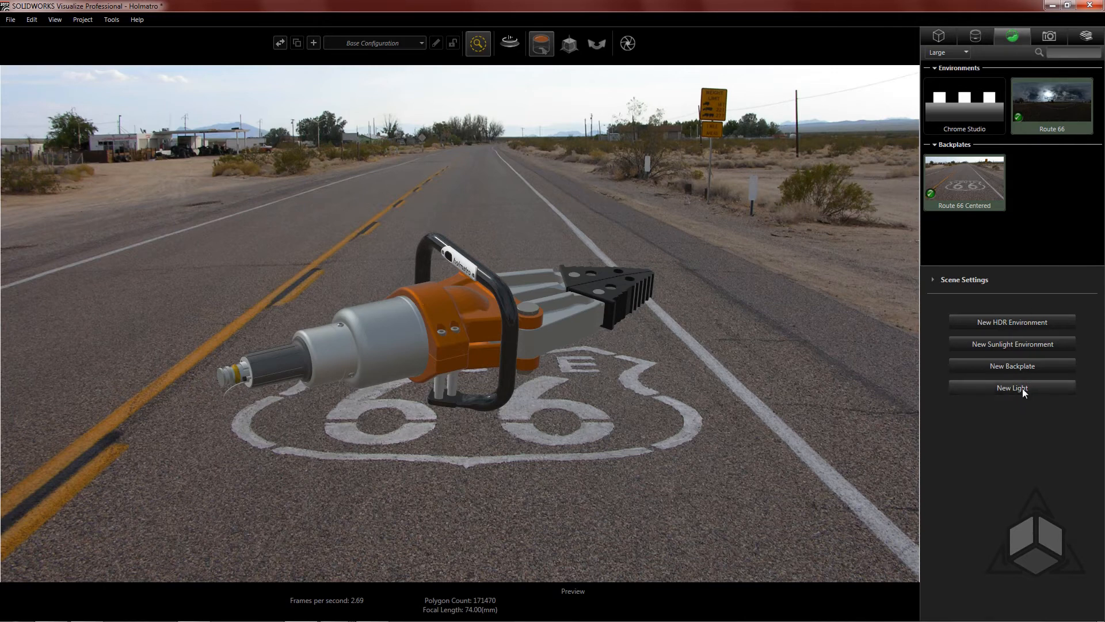
pyautogui.rightClick(1031, 191)
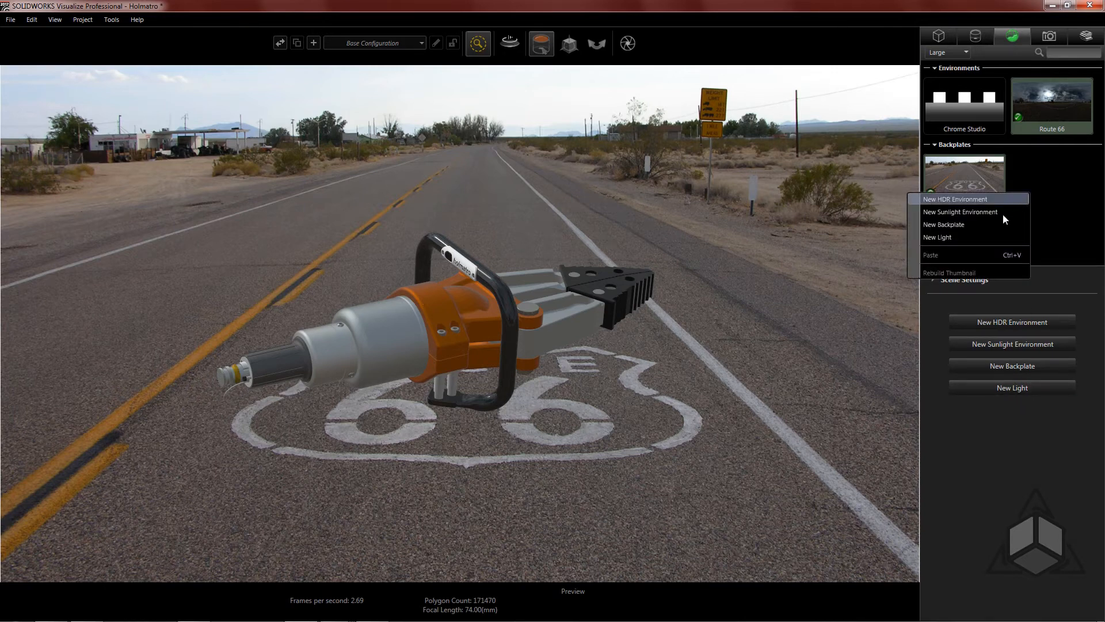
pyautogui.click(981, 239)
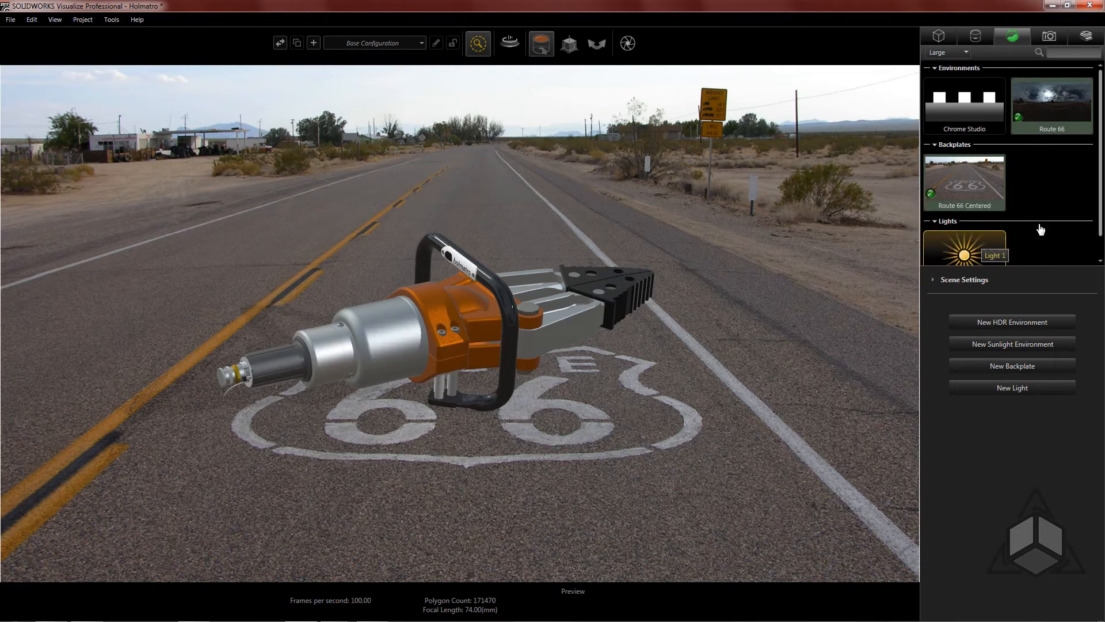
# Change the new light's type to Directional.
pyautogui.scroll(-1, 1000, 234)
pyautogui.click(1001, 234)
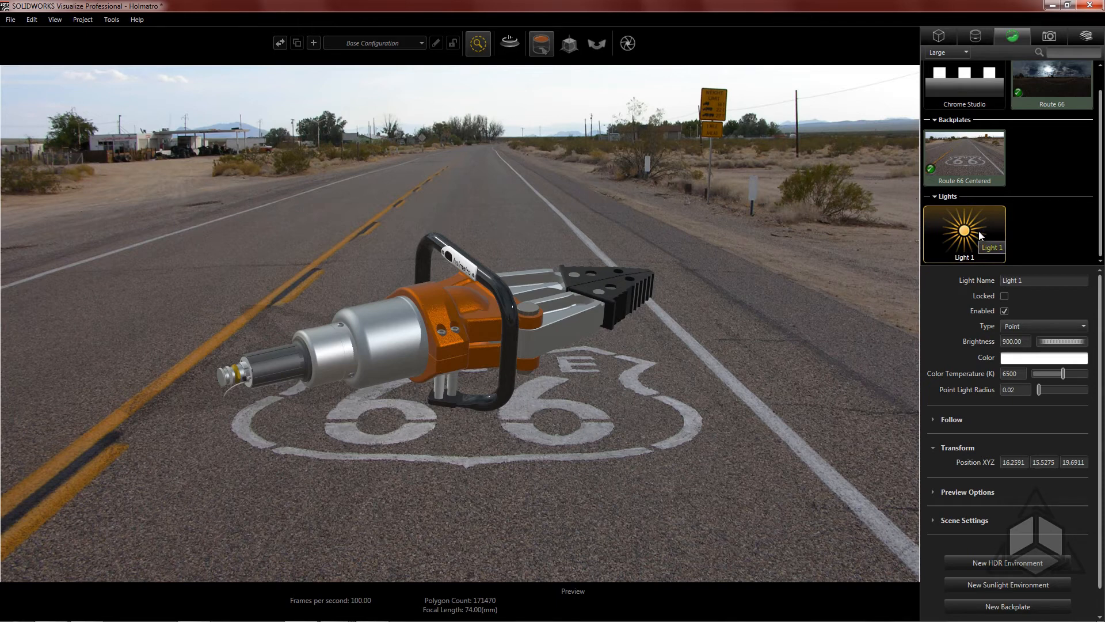
pyautogui.click(1038, 330)
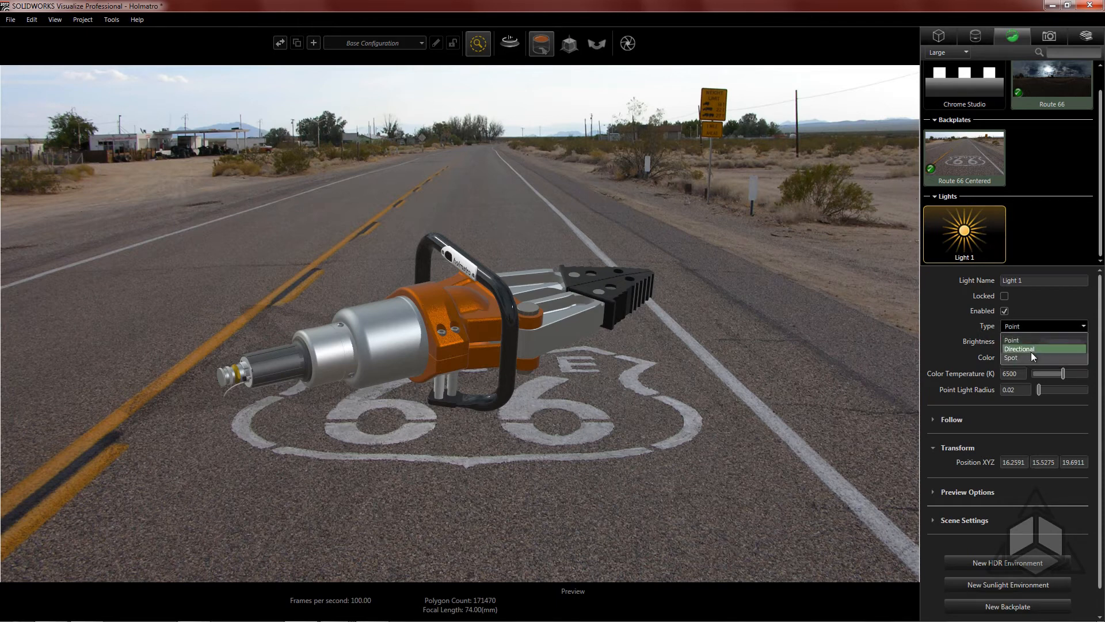
pyautogui.click(1037, 349)
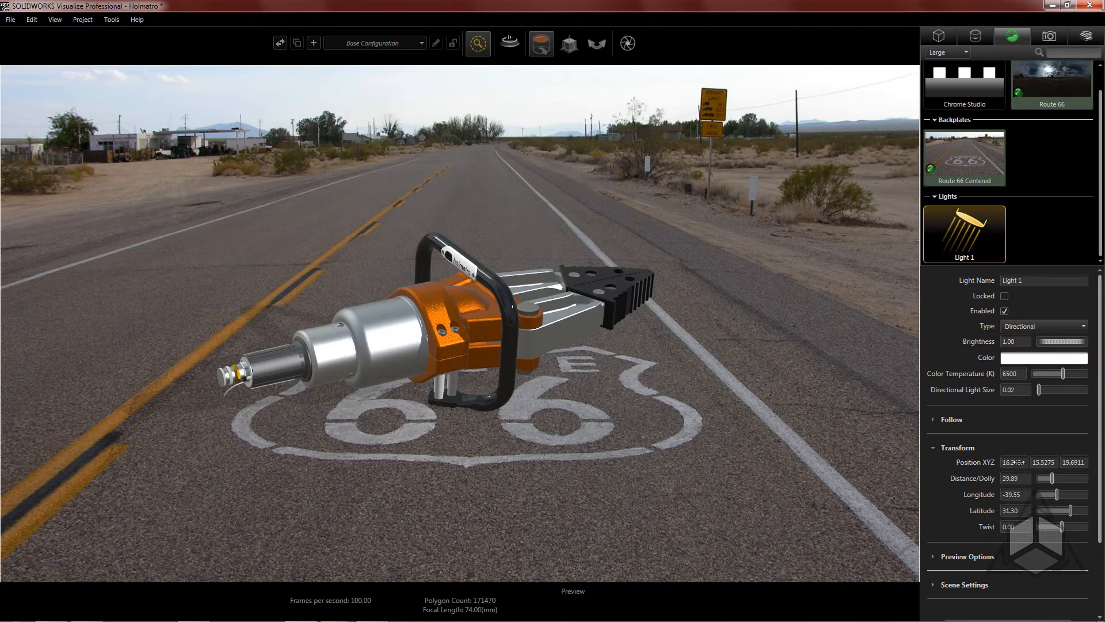
# Set the directional light's XYZ position to 0, 0, 0.
pyautogui.scroll(2, 544, 369)
pyautogui.scroll(-8, 542, 357)
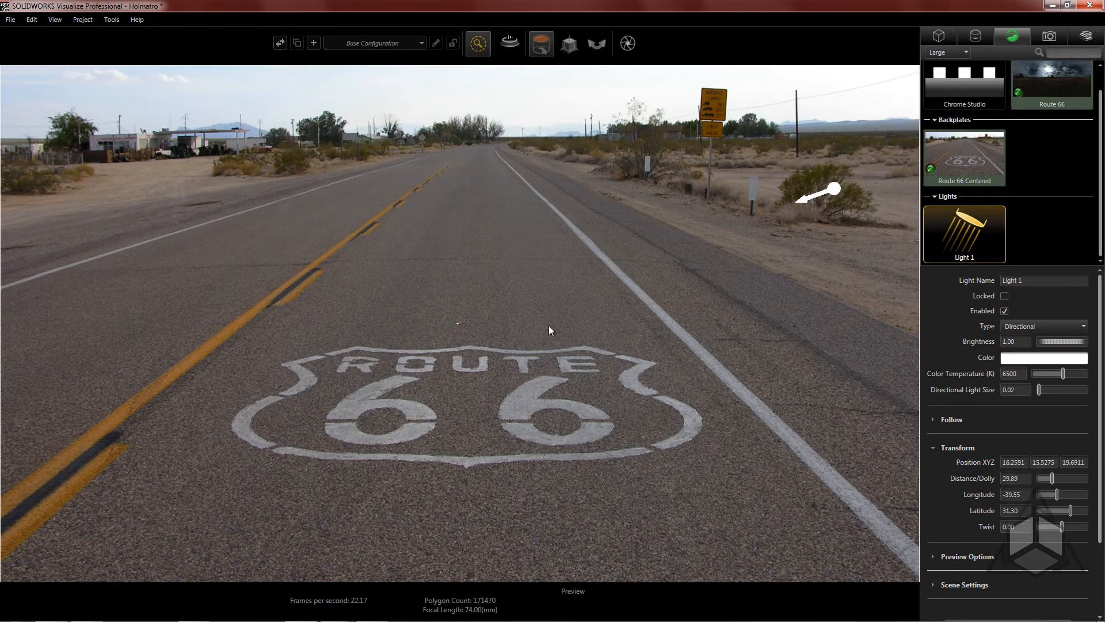
pyautogui.click(1013, 462)
pyautogui.write('0')
pyautogui.press('Tab')
pyautogui.write('0')
pyautogui.press('Tab')
pyautogui.write('0')
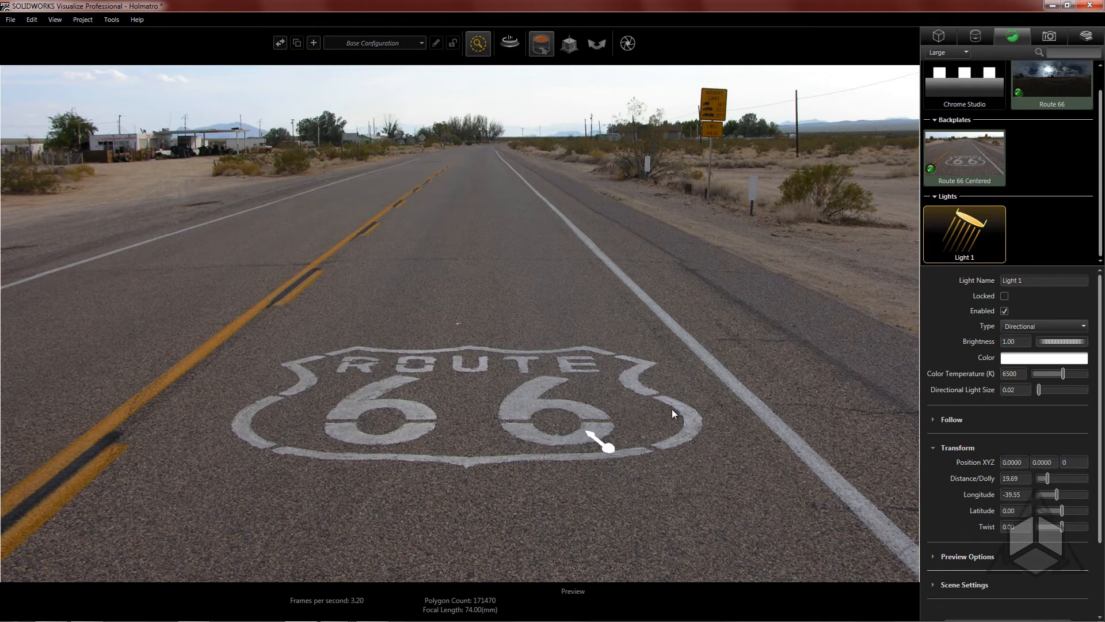
pyautogui.click(1006, 450)
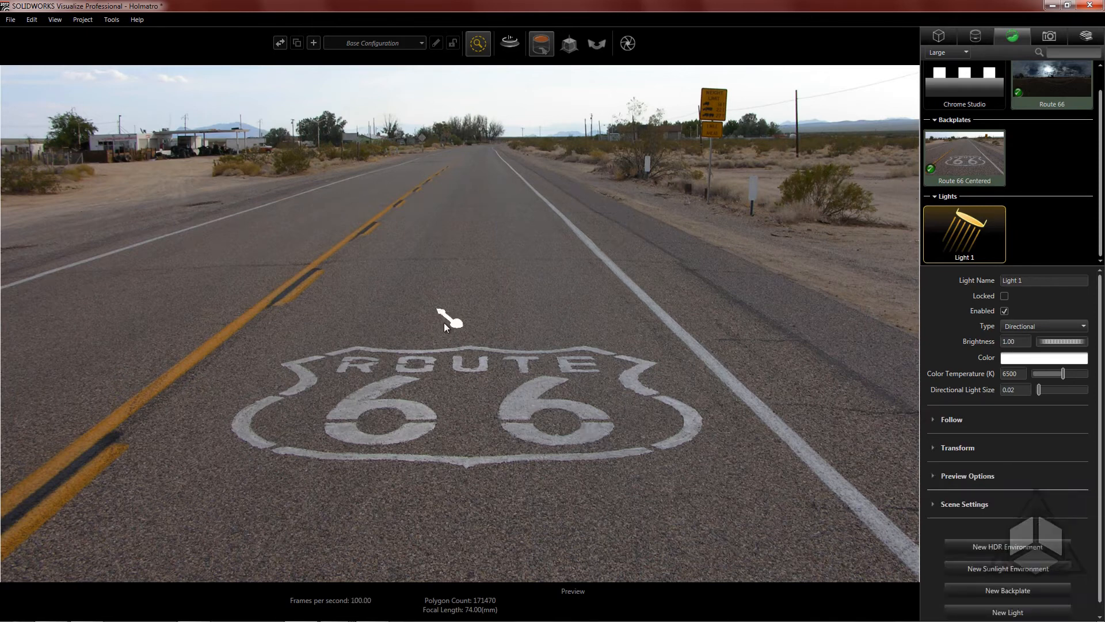
# Raise the directional light above the tool by setting its Y position to 1.
pyautogui.scroll(10, 467, 315)
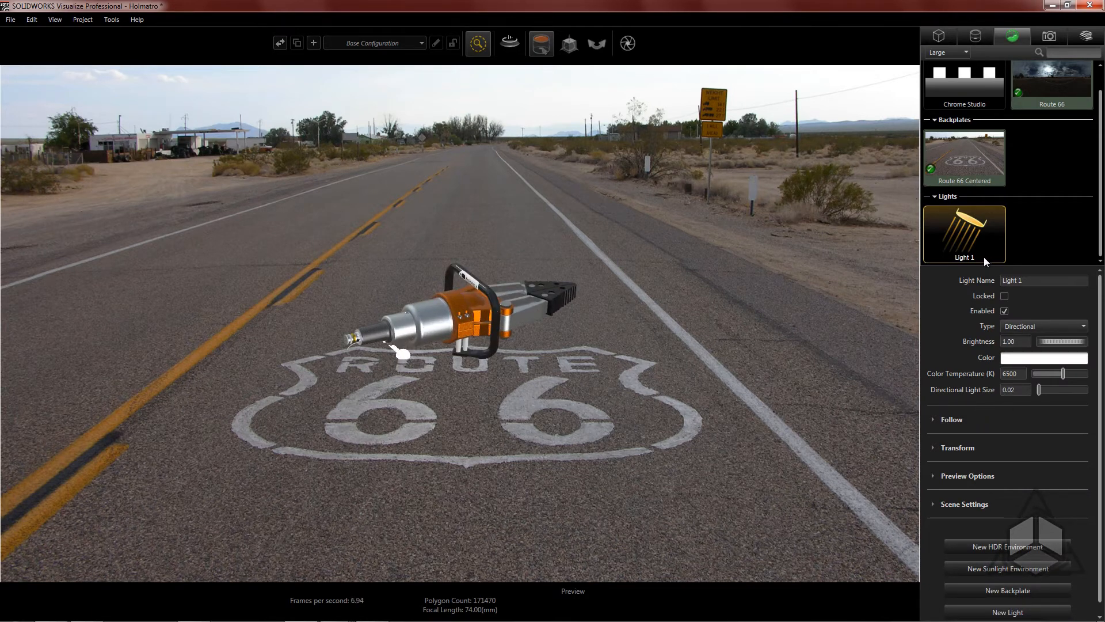
pyautogui.click(957, 448)
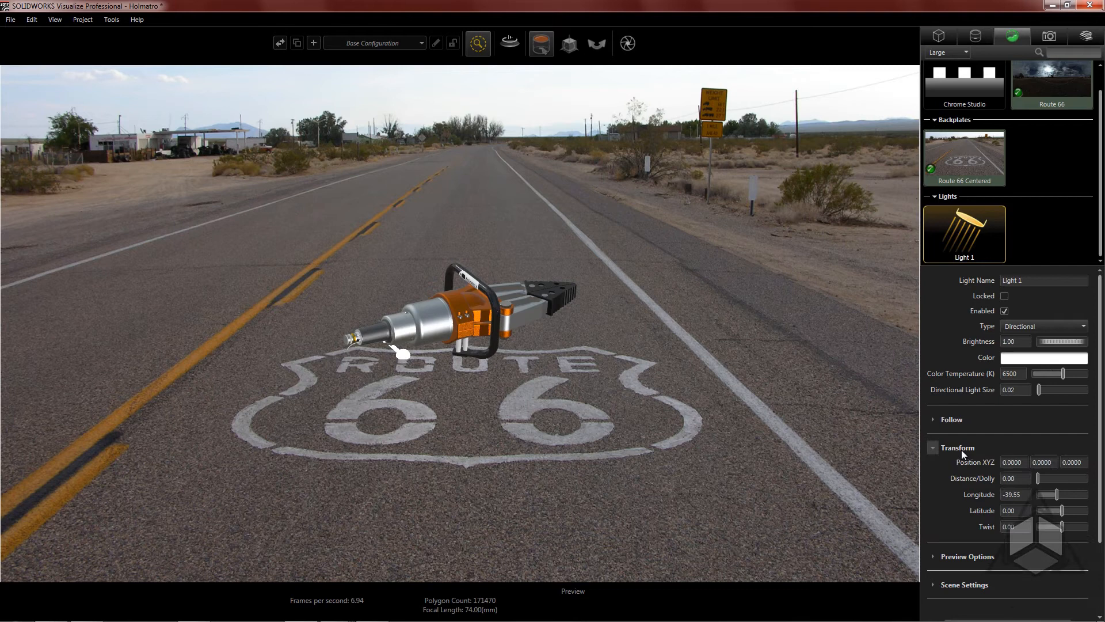
pyautogui.click(1046, 465)
pyautogui.write('1')
pyautogui.press('Tab')
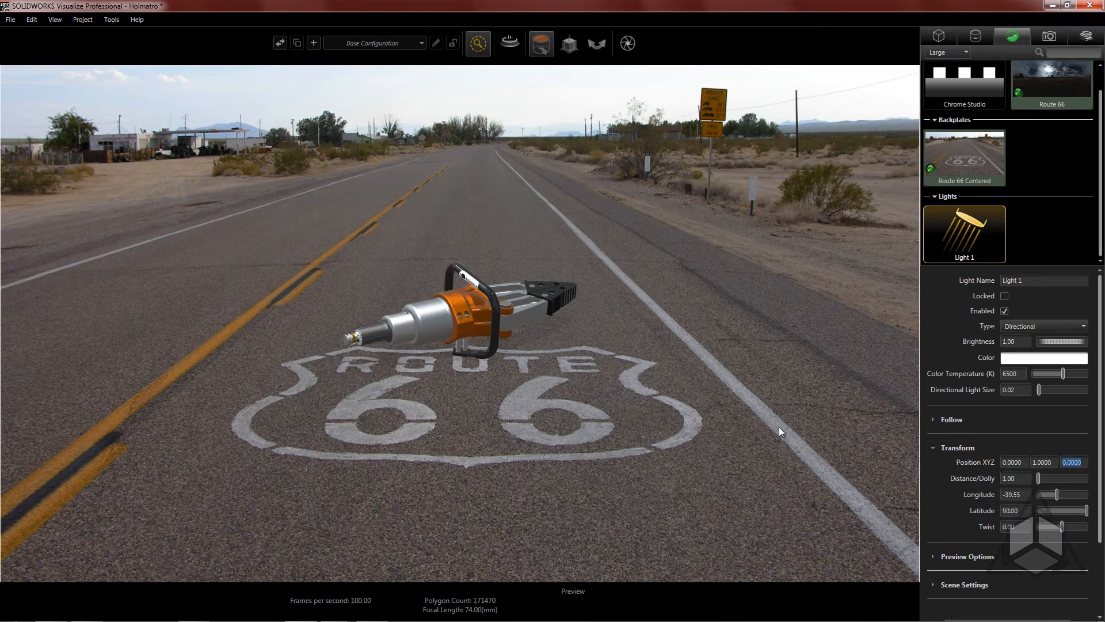
# Lower the directional light toward the tool to a Y position of 0.6650.
pyautogui.scroll(1, 502, 266)
pyautogui.scroll(-5, 462, 247)
pyautogui.scroll(1, 460, 246)
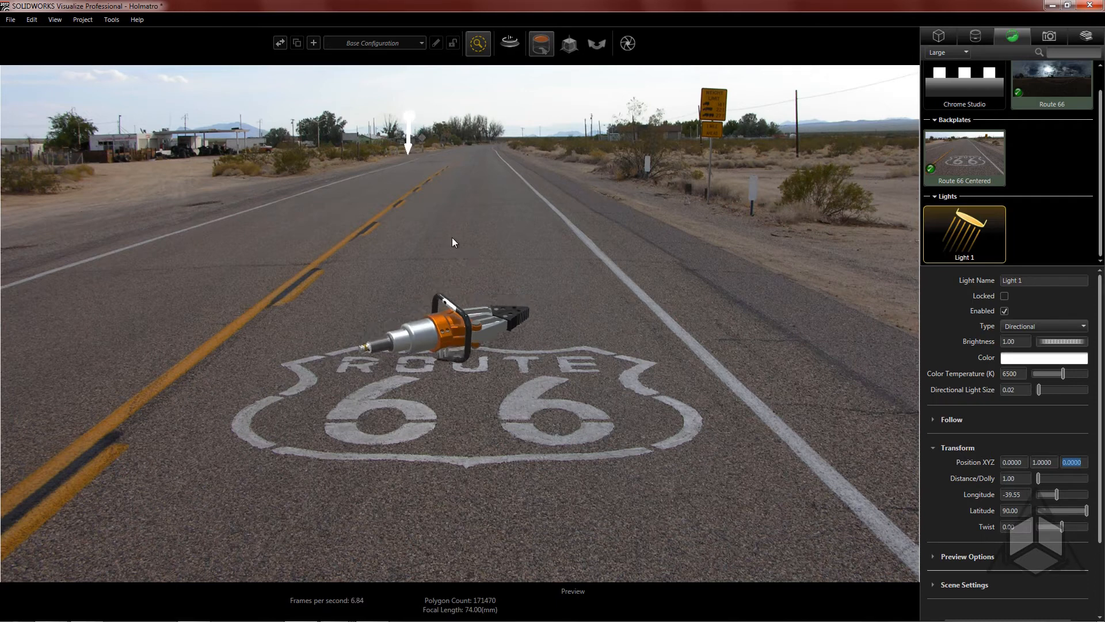
pyautogui.moveTo(448, 238); pyautogui.dragTo(358, 229)
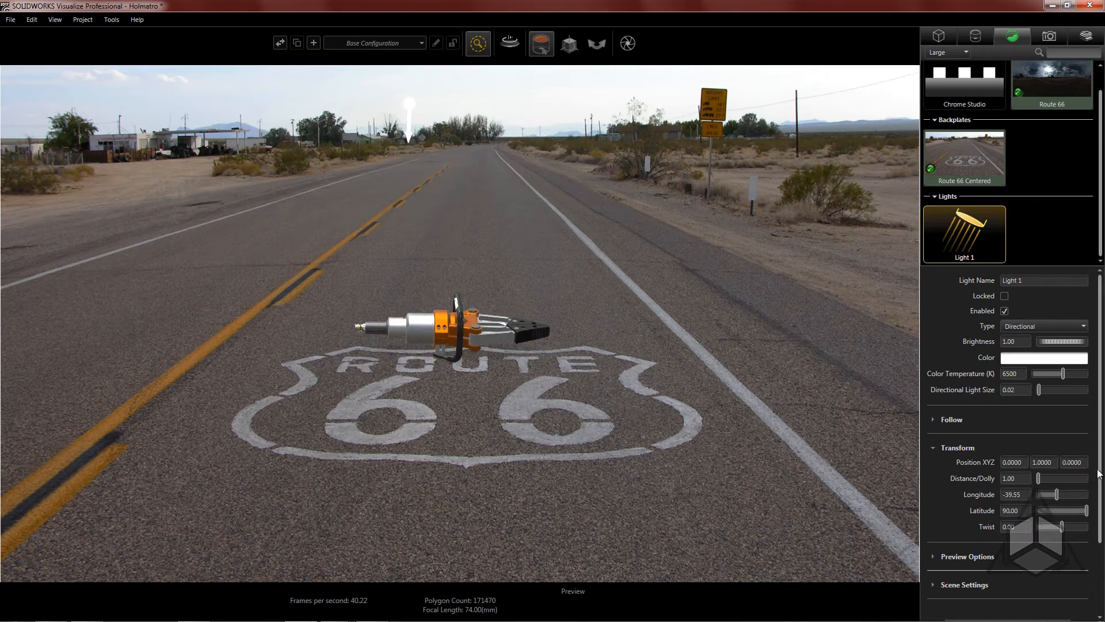
pyautogui.click(1058, 497)
pyautogui.moveTo(1044, 462); pyautogui.dragTo(660, 470)
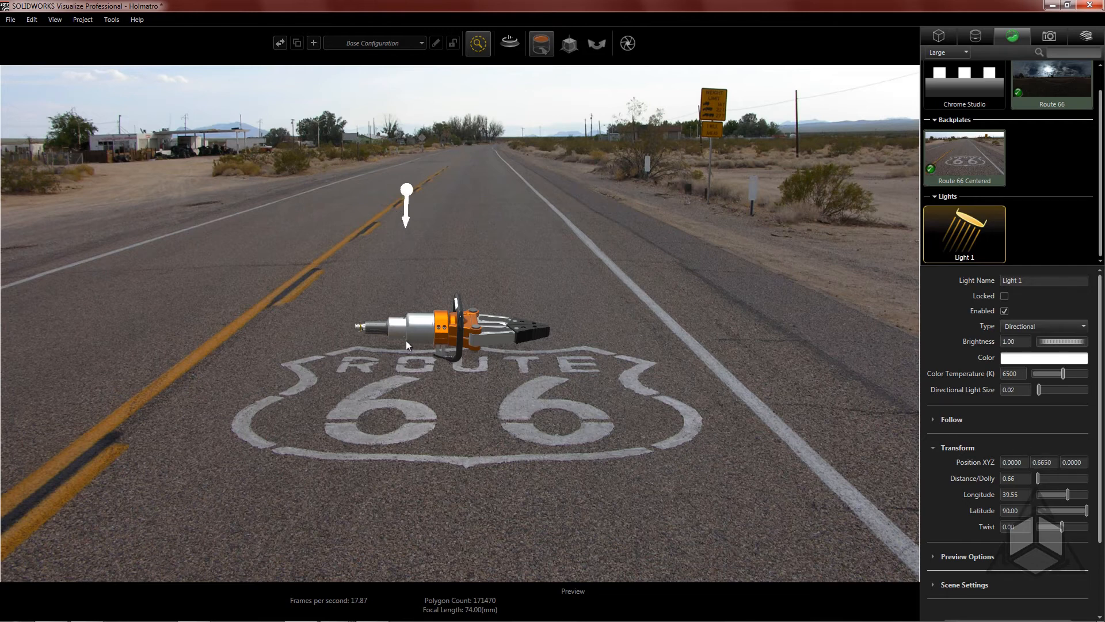
# Use the object manipulator to shift the light's target and source along X over the tool's middle, with the source at X 0.1824.
pyautogui.click(406, 190)
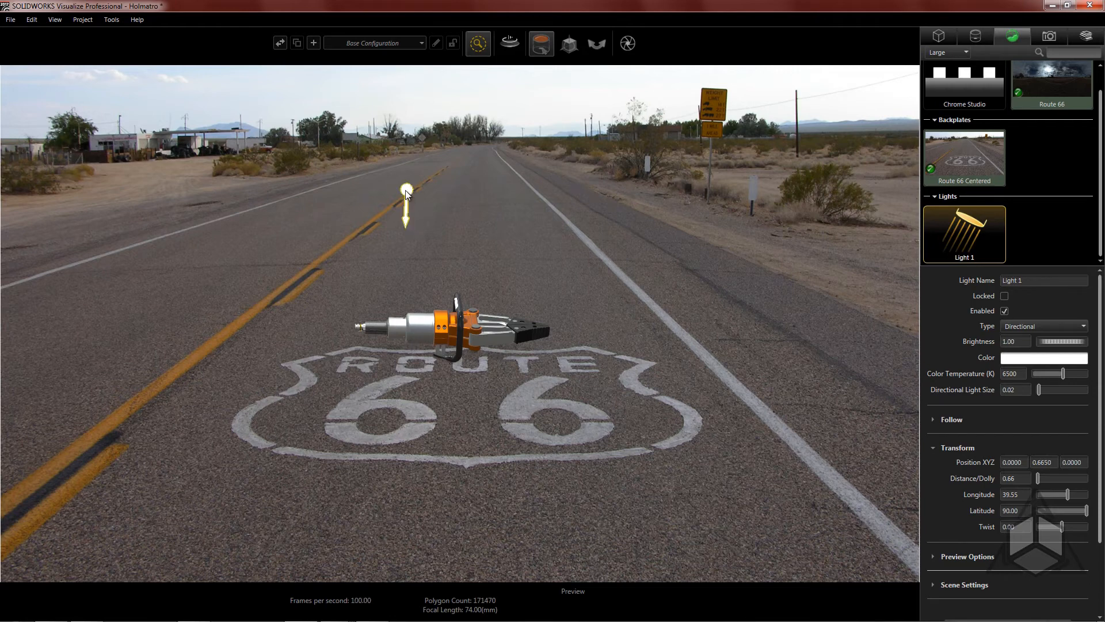
pyautogui.click(568, 44)
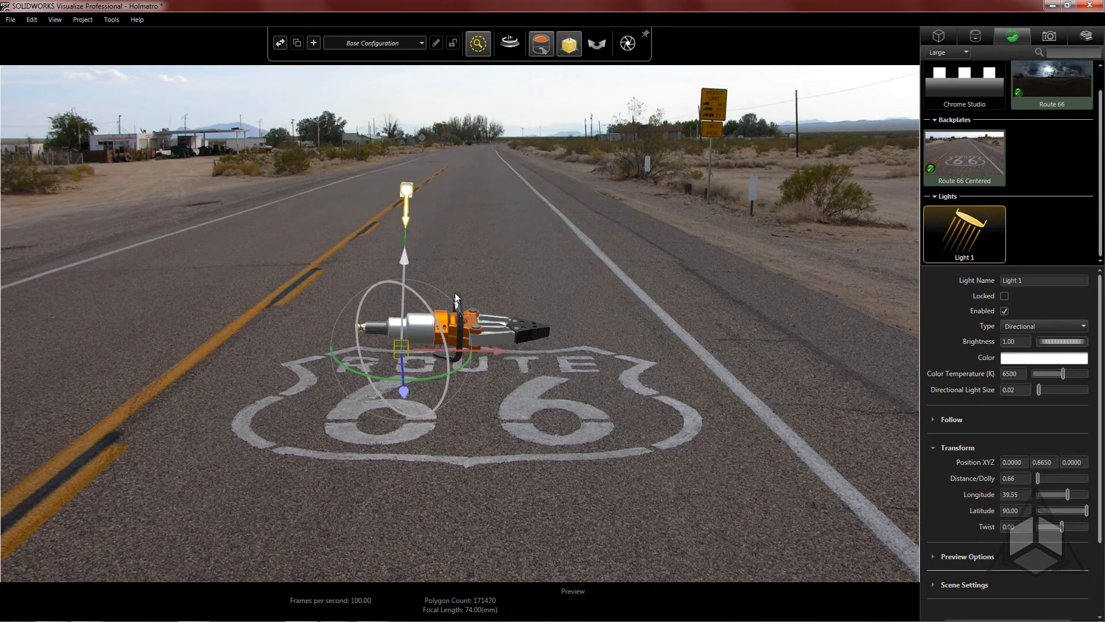
pyautogui.moveTo(496, 350); pyautogui.dragTo(545, 346)
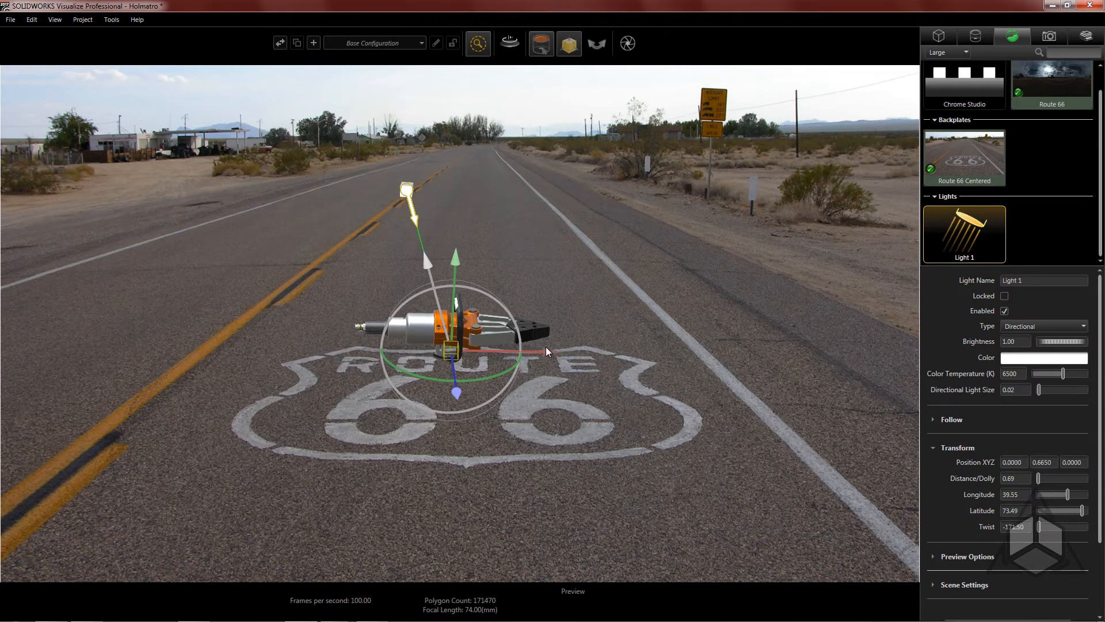
pyautogui.click(406, 191)
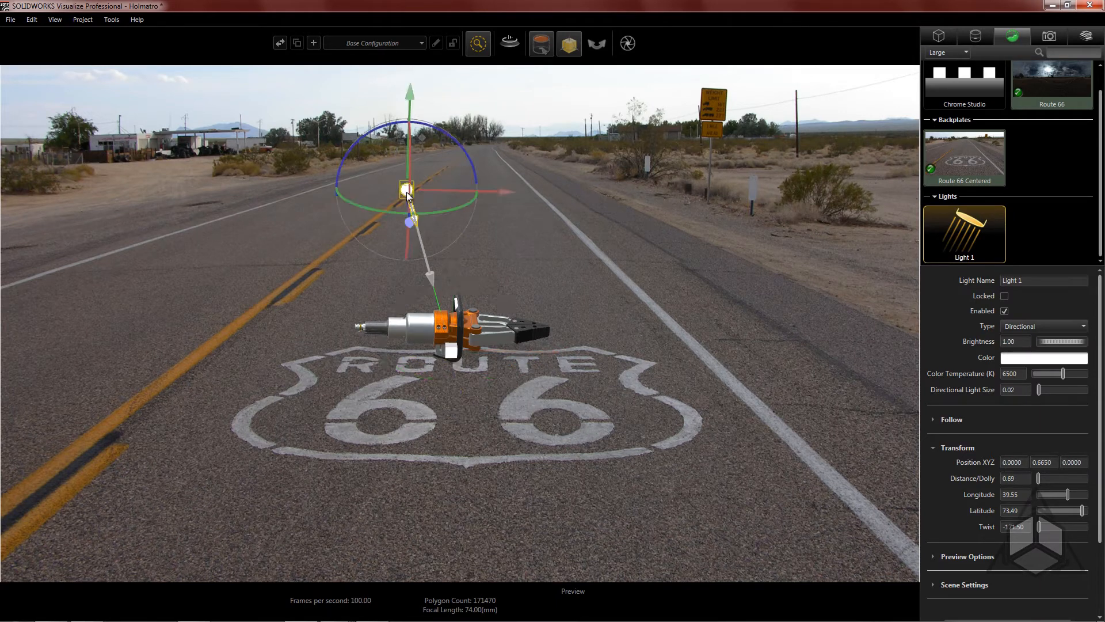
pyautogui.moveTo(508, 192); pyautogui.dragTo(554, 192)
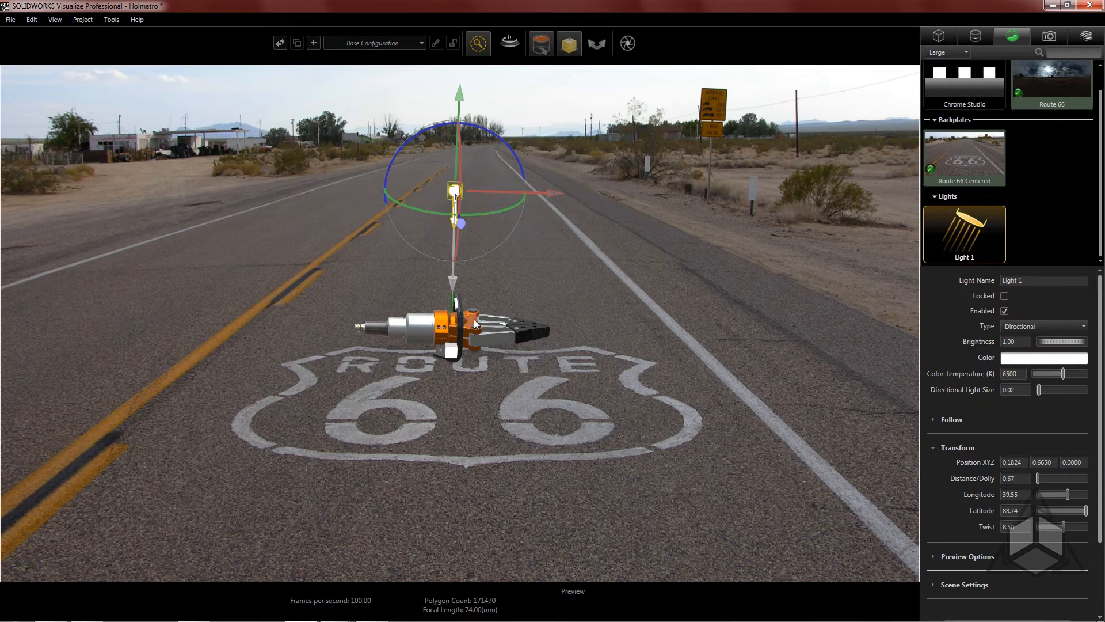
# Readjust the light's target along X until the light aims nearly straight down at a latitude of 86.97.
pyautogui.click(450, 356)
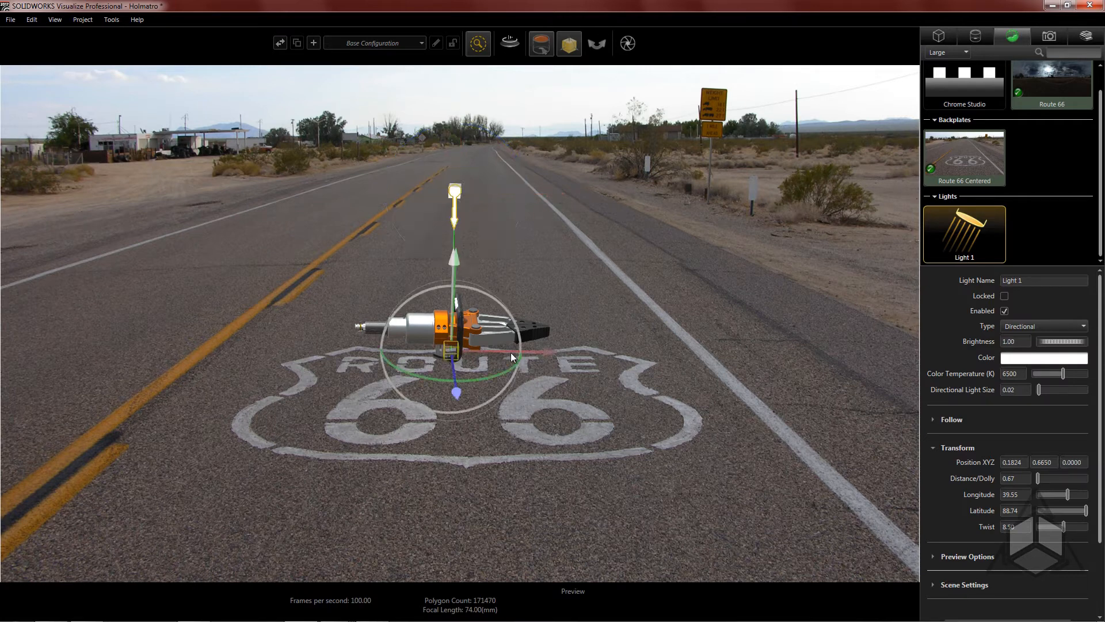
pyautogui.moveTo(548, 351); pyautogui.dragTo(499, 347)
pyautogui.scroll(5, 481, 329)
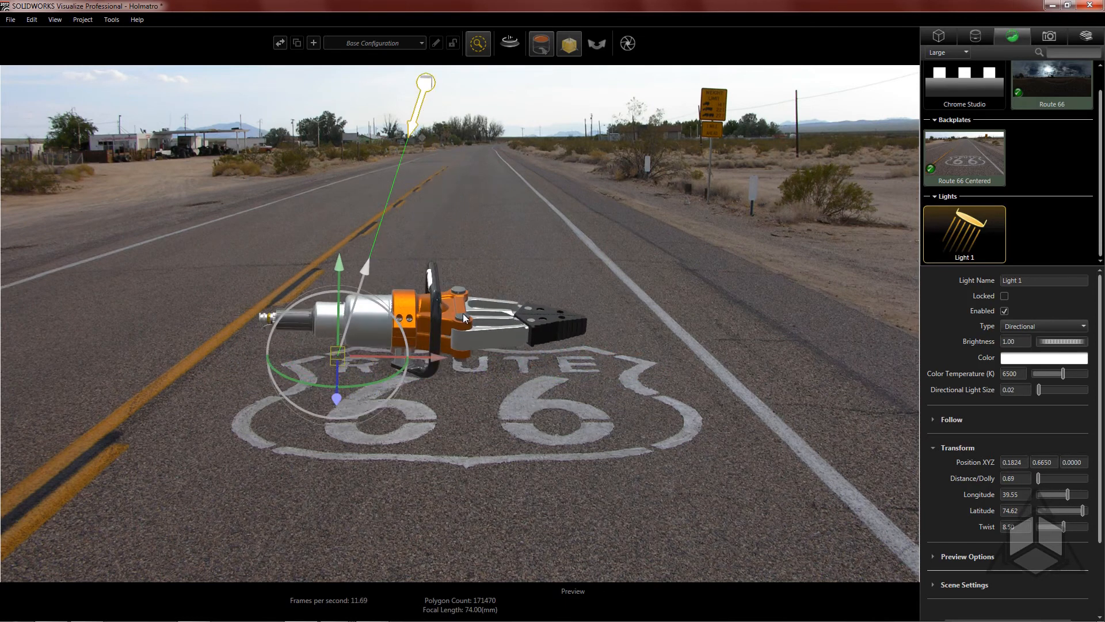
pyautogui.moveTo(512, 398); pyautogui.dragTo(519, 432)
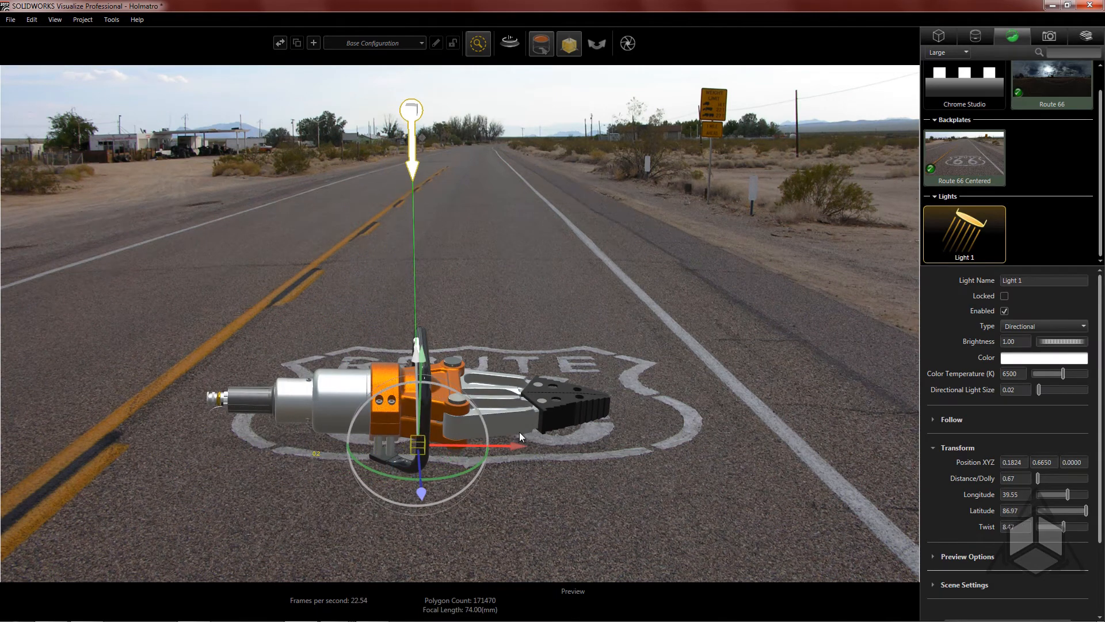
# Deselect the light and turn off the object manipulator.
pyautogui.click(560, 474)
pyautogui.moveTo(607, 415); pyautogui.dragTo(469, 503)
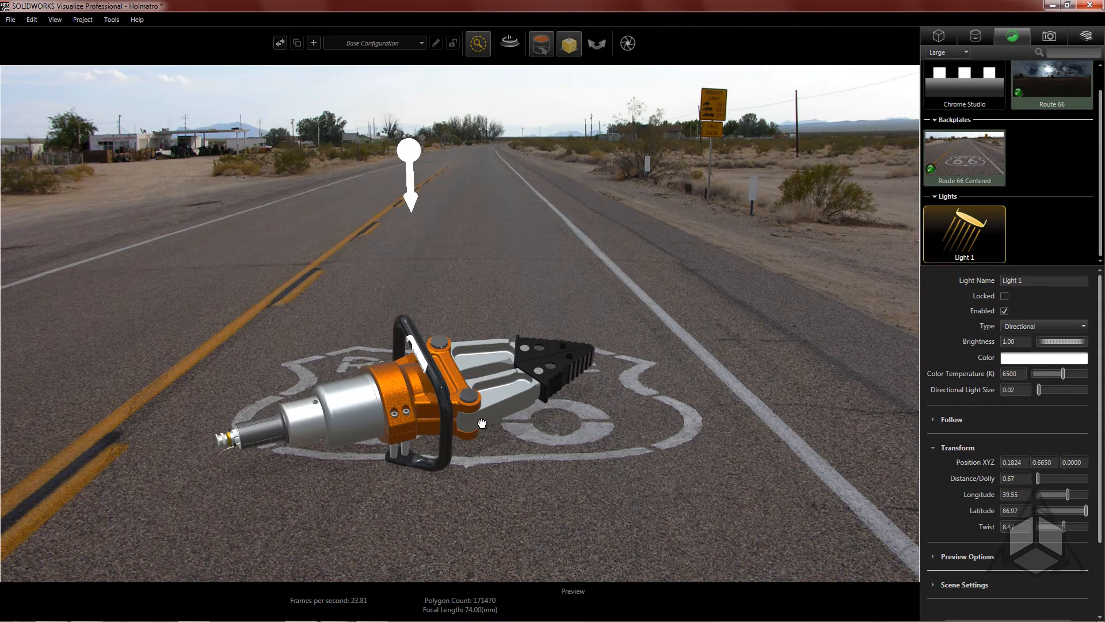
pyautogui.moveTo(462, 461); pyautogui.dragTo(500, 323, button='middle')
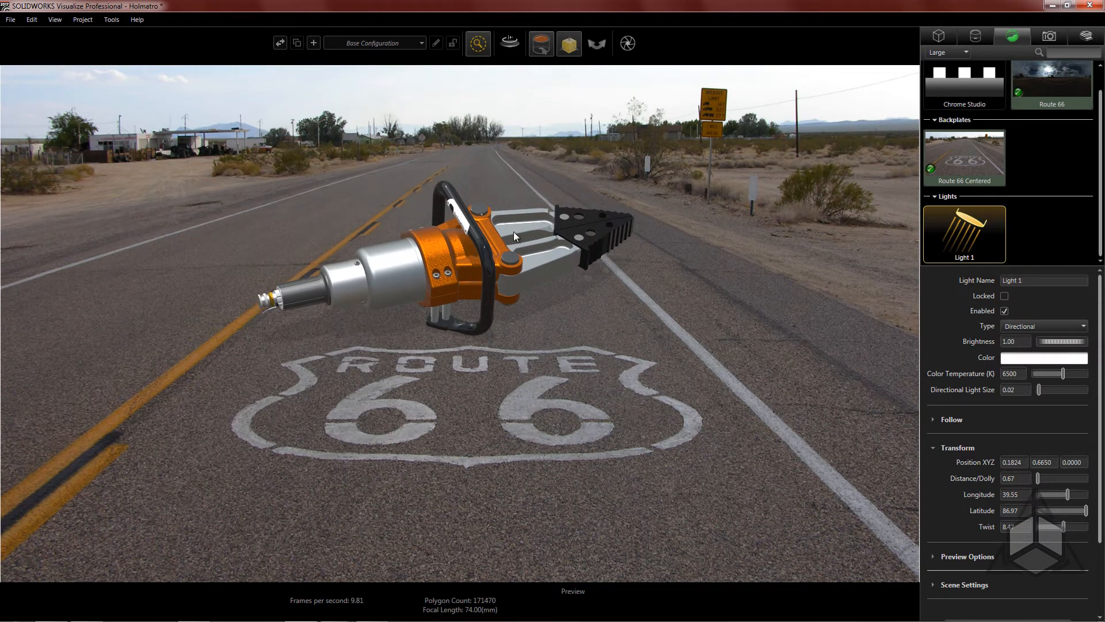
pyautogui.click(566, 53)
pyautogui.scroll(1, 978, 104)
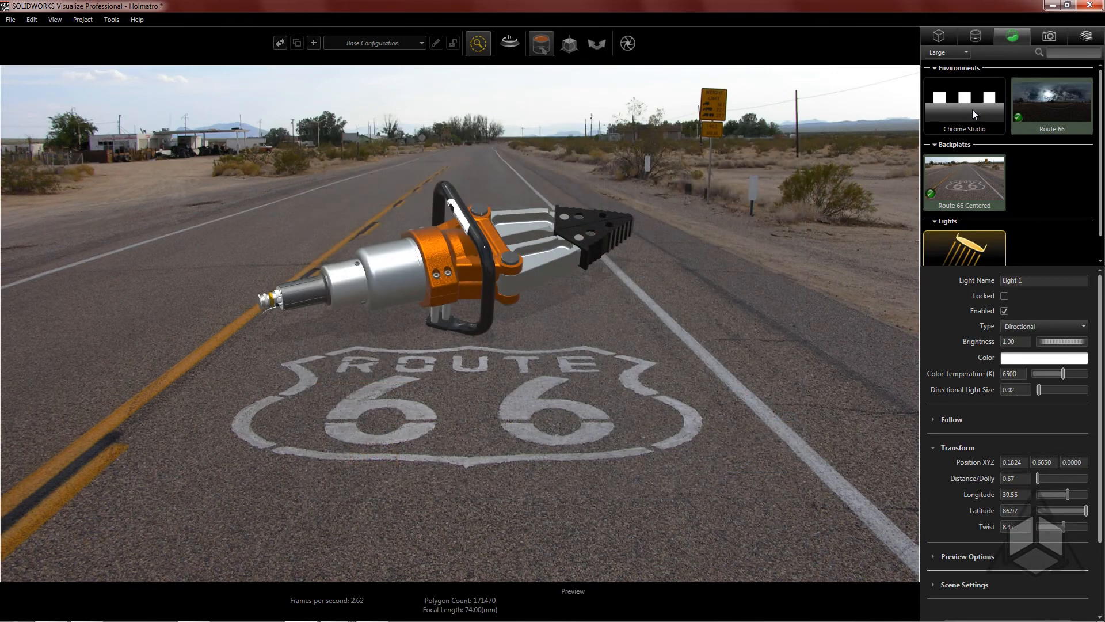
pyautogui.hotkey('alt', 'Tab')
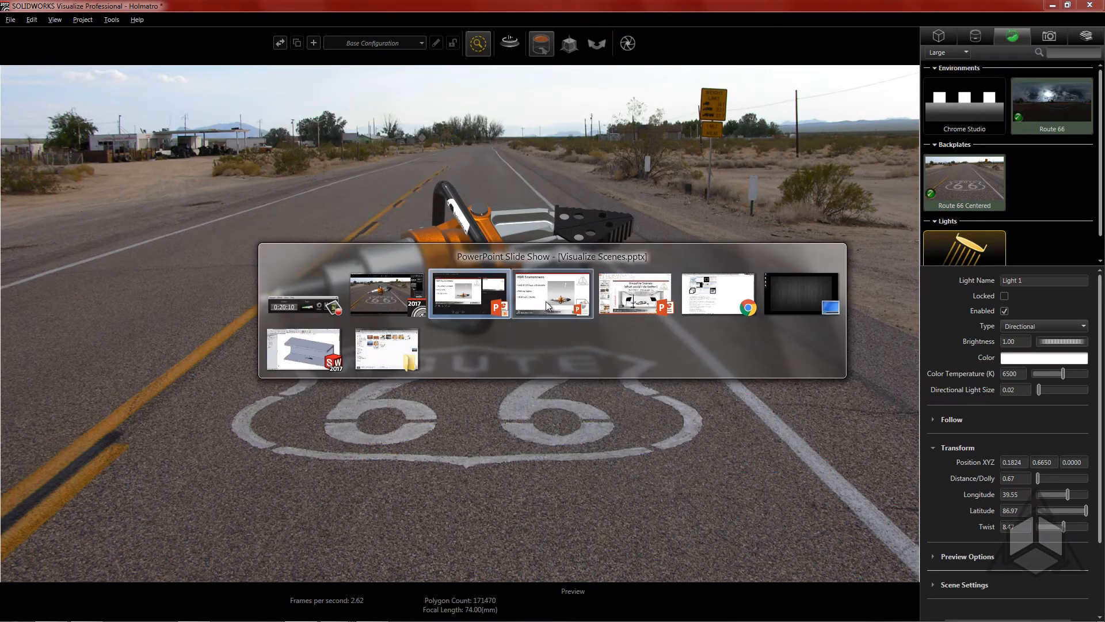
pyautogui.click(546, 302)
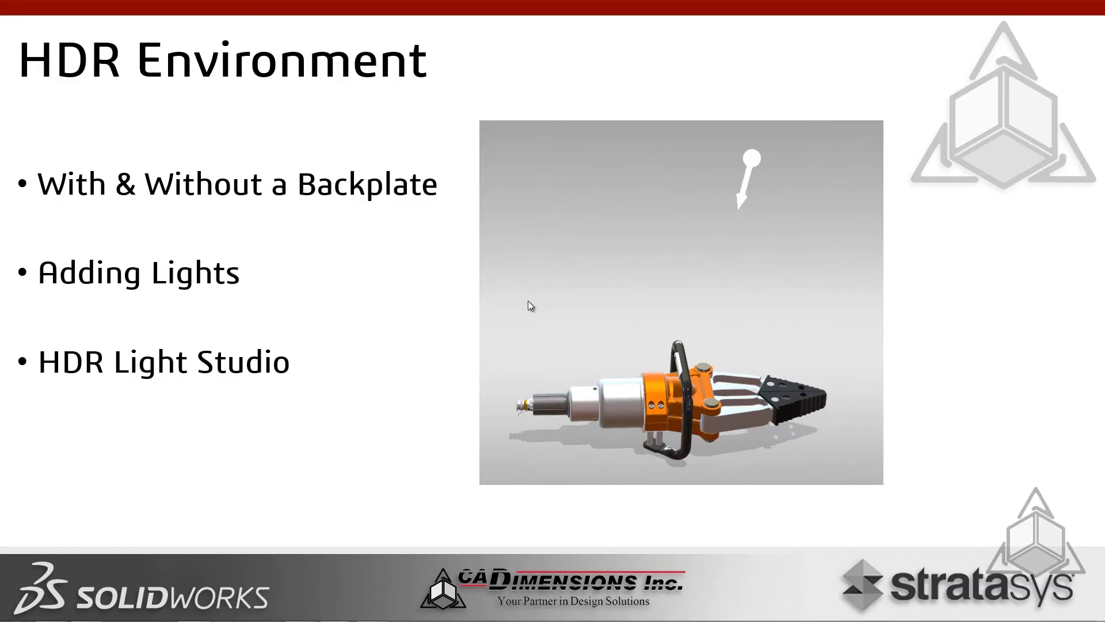
pyautogui.click(527, 301)
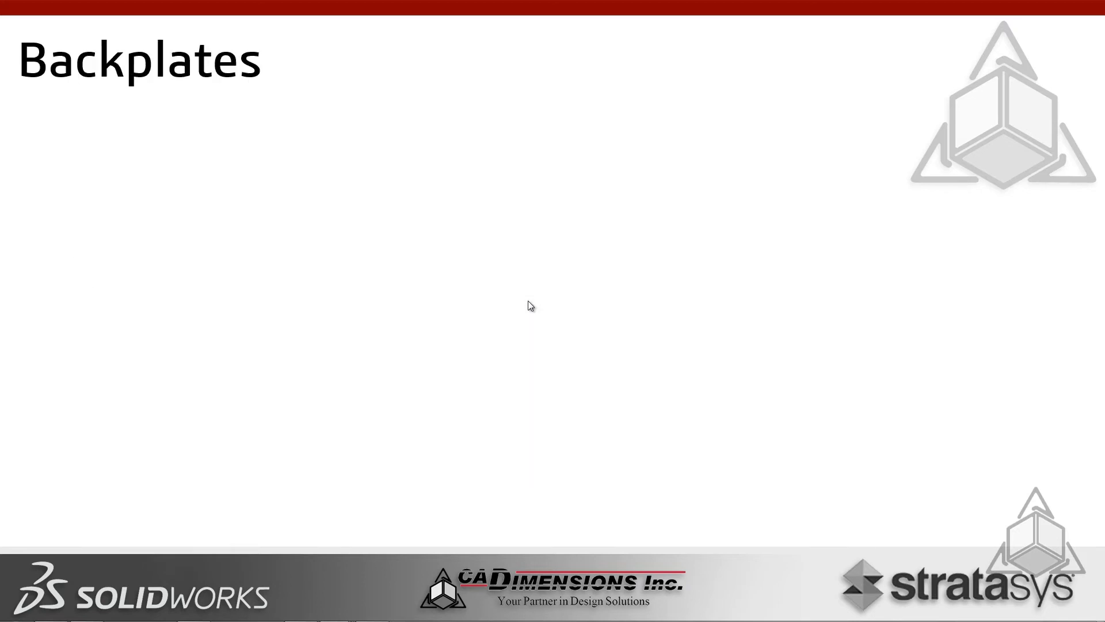
pyautogui.click(527, 301)
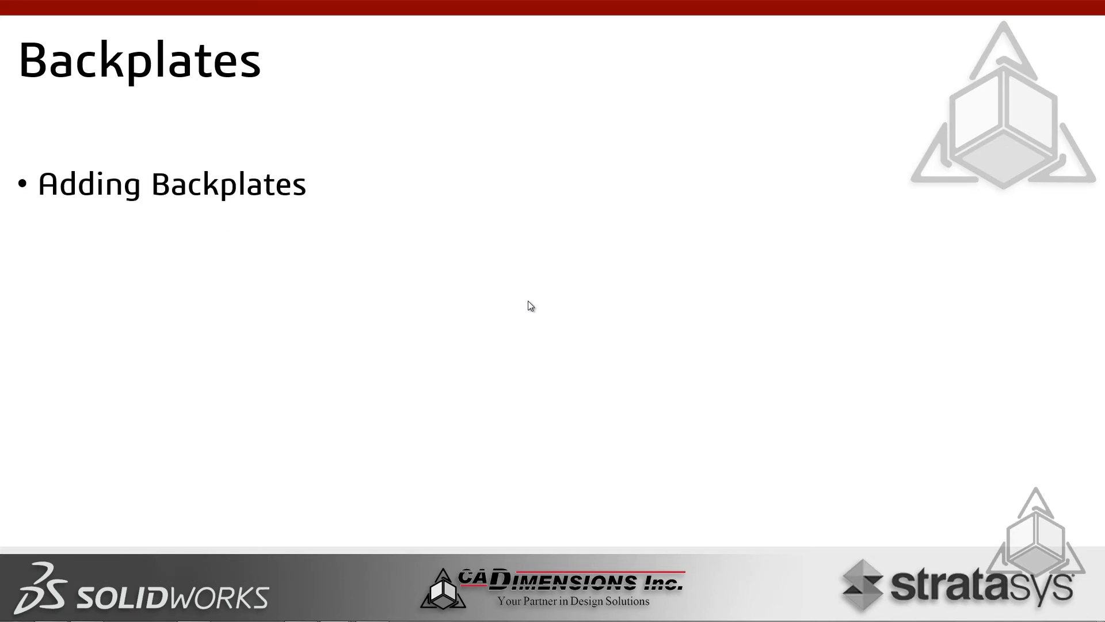
pyautogui.click(528, 301)
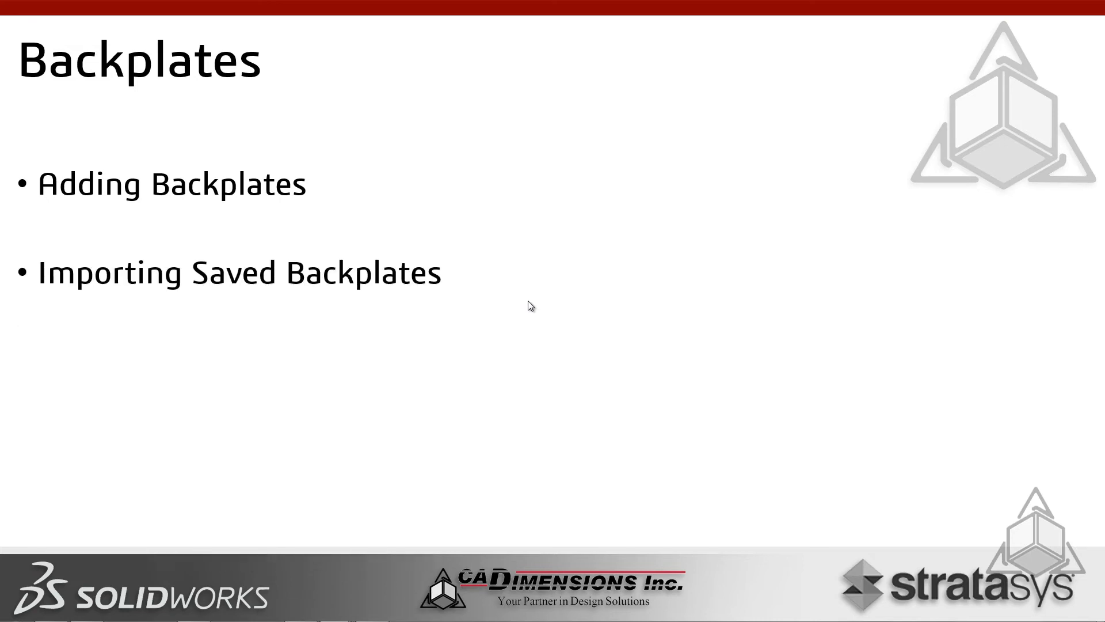
pyautogui.click(527, 301)
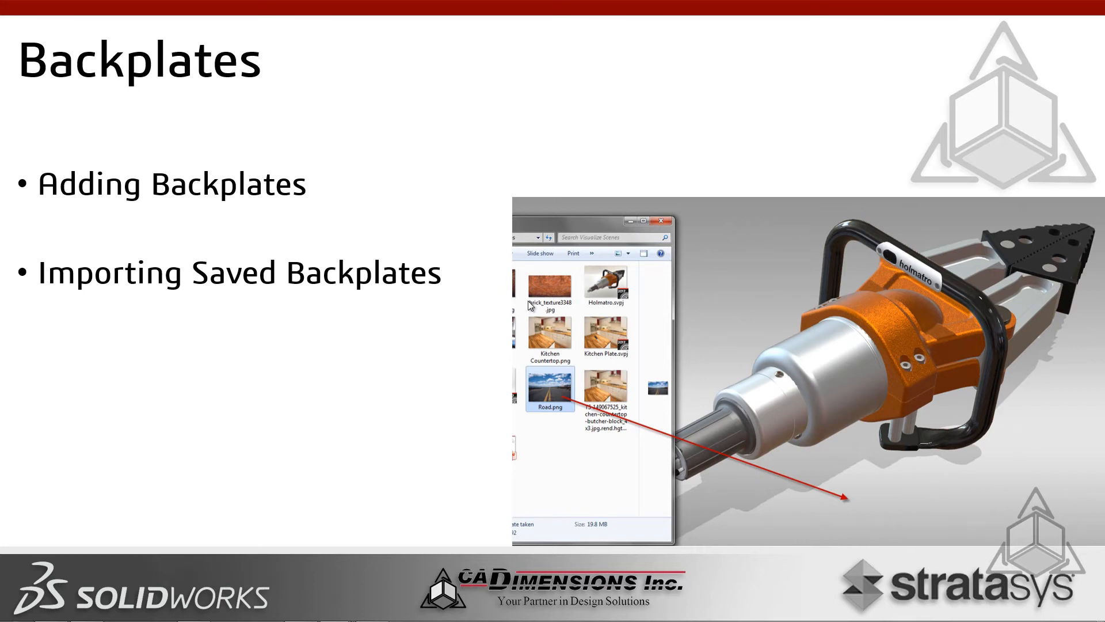
pyautogui.click(528, 301)
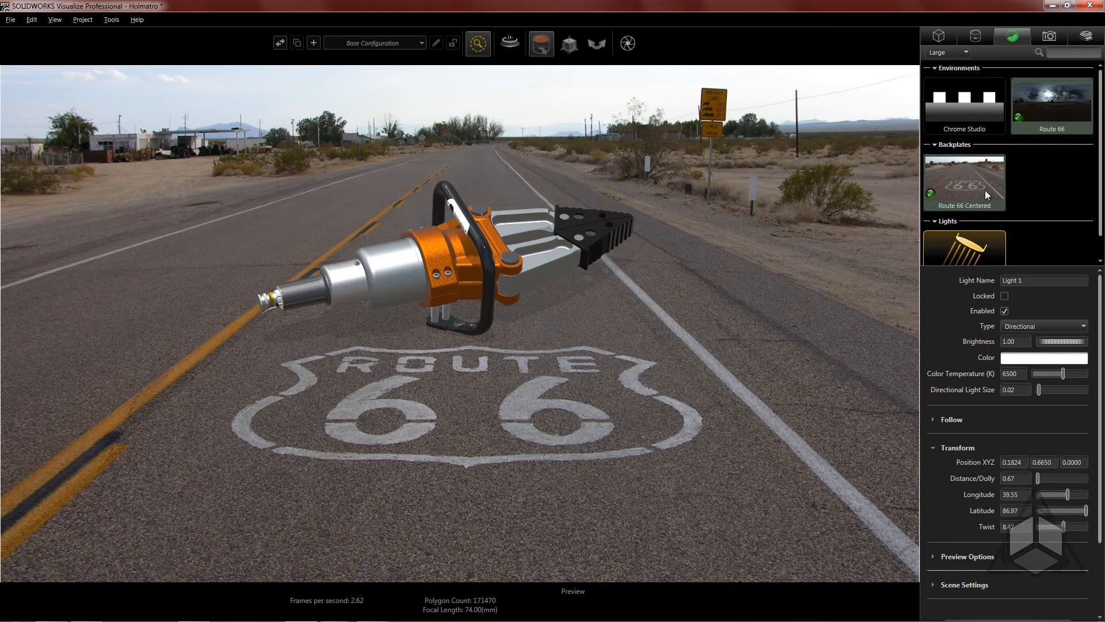
# Show the properties of the Route 66 Centered backplate and return to the plates library.
pyautogui.click(961, 189)
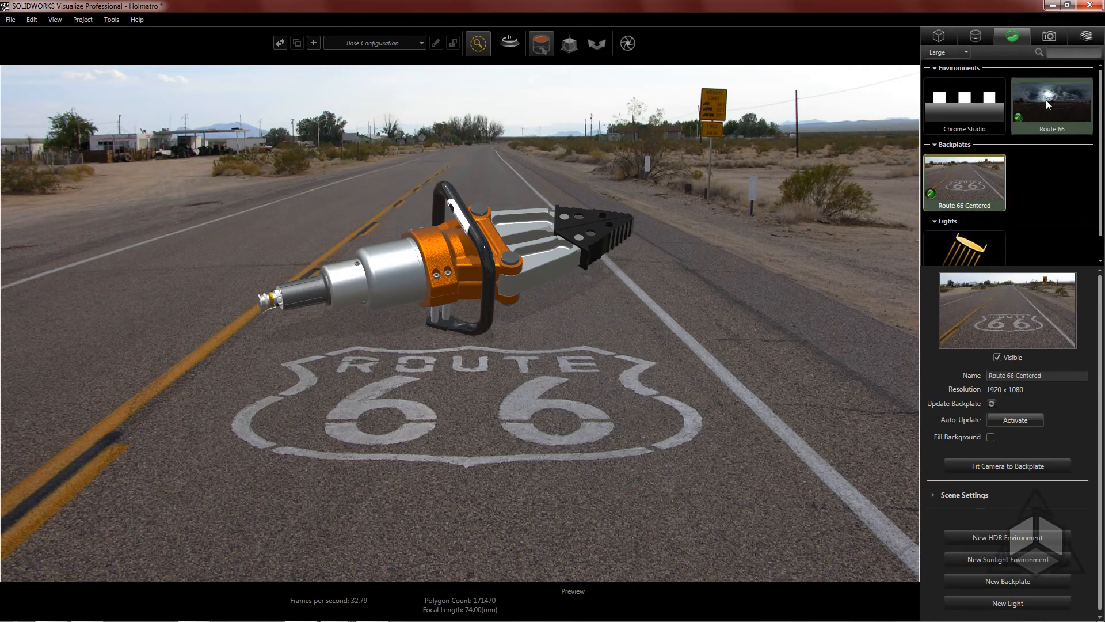
pyautogui.click(1048, 35)
pyautogui.click(1083, 38)
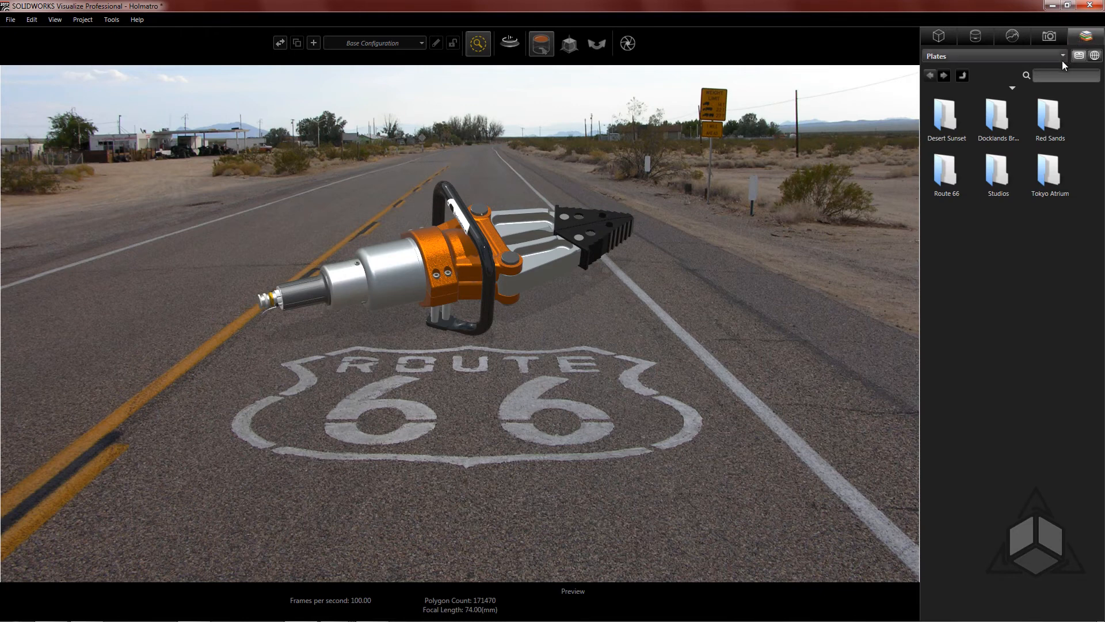
# Add Road.png from the Visualize Scenes folder to the scene as its backplate.
pyautogui.click(1062, 58)
pyautogui.click(964, 118)
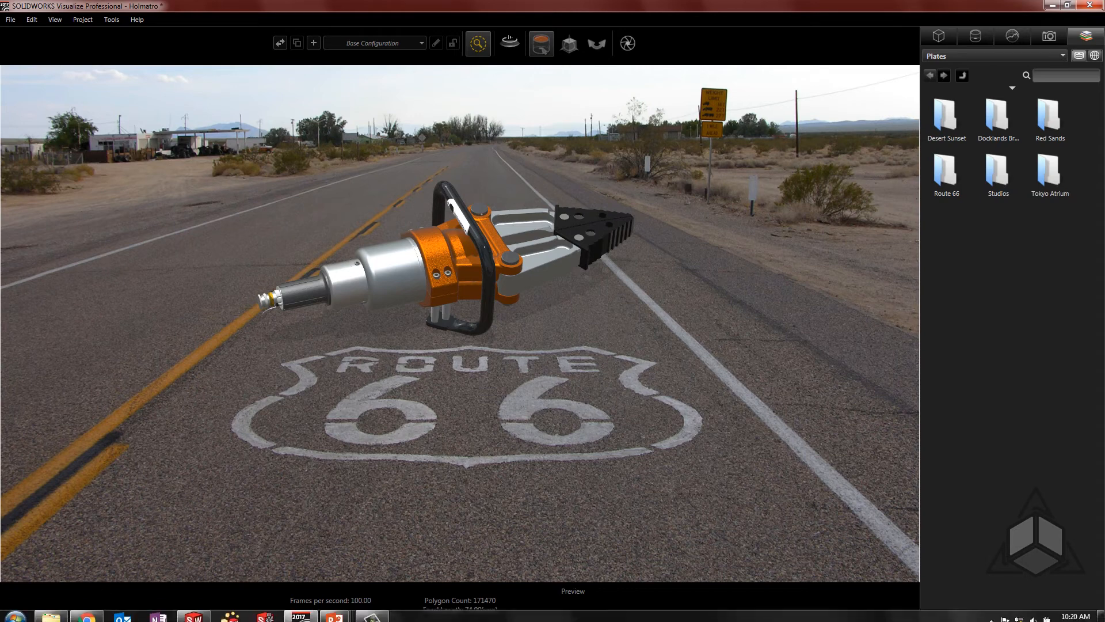
pyautogui.click(52, 610)
pyautogui.moveTo(169, 234); pyautogui.dragTo(728, 378)
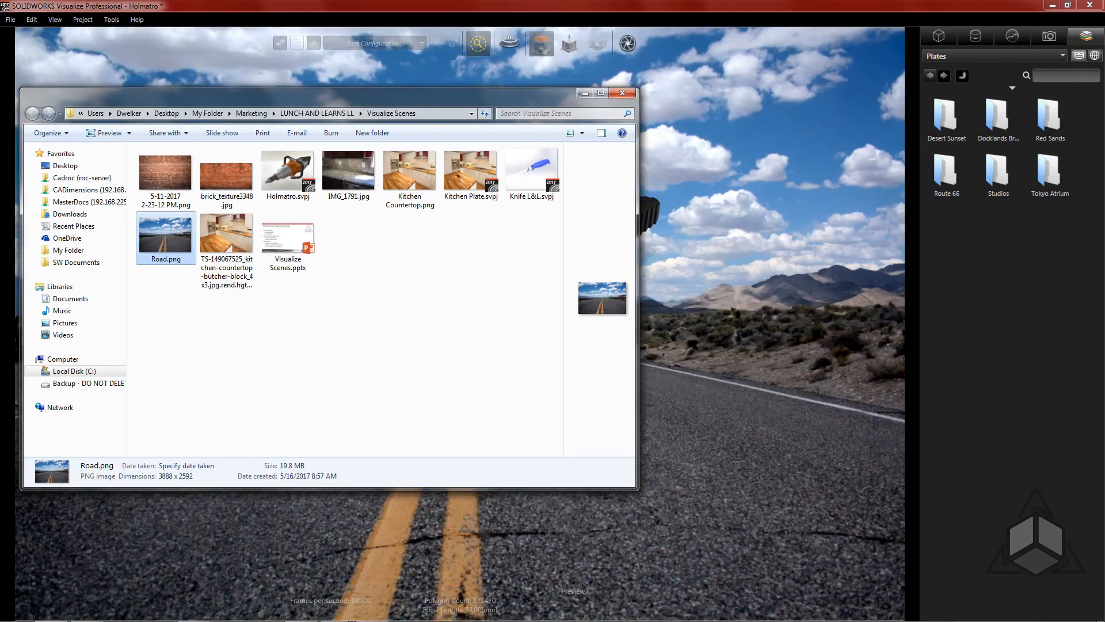
pyautogui.click(585, 92)
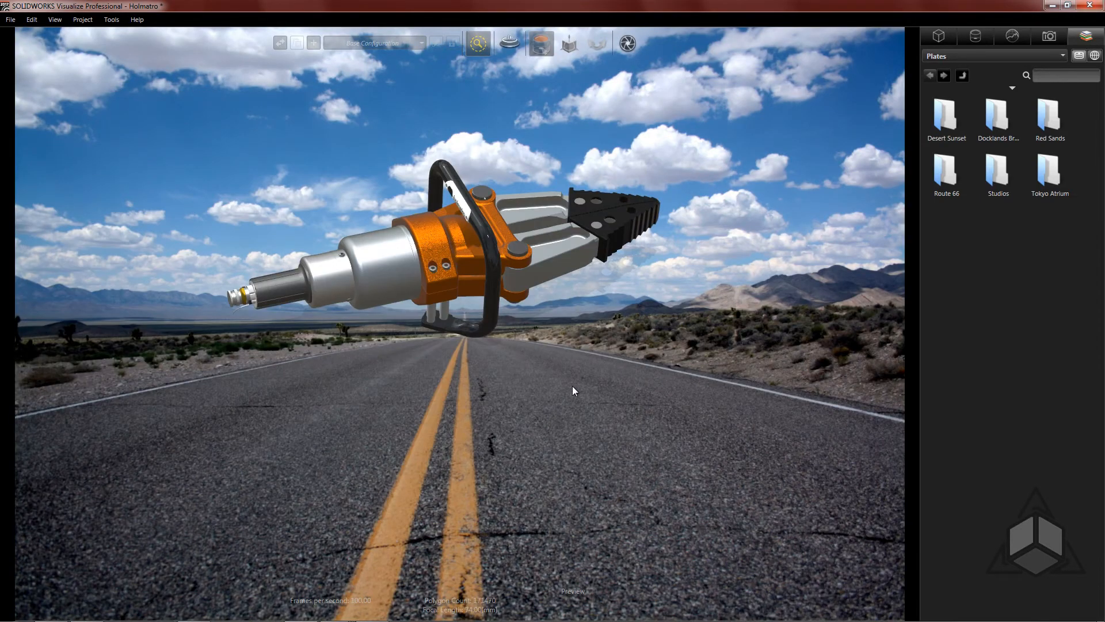
# Orient the camera so the rescue tool sits on the road, using the ground grid to match the backplate's perspective.
pyautogui.keyDown('ctrl'); pyautogui.moveTo(571, 391); pyautogui.dragTo(639, 392, button='middle'); pyautogui.keyUp('ctrl')
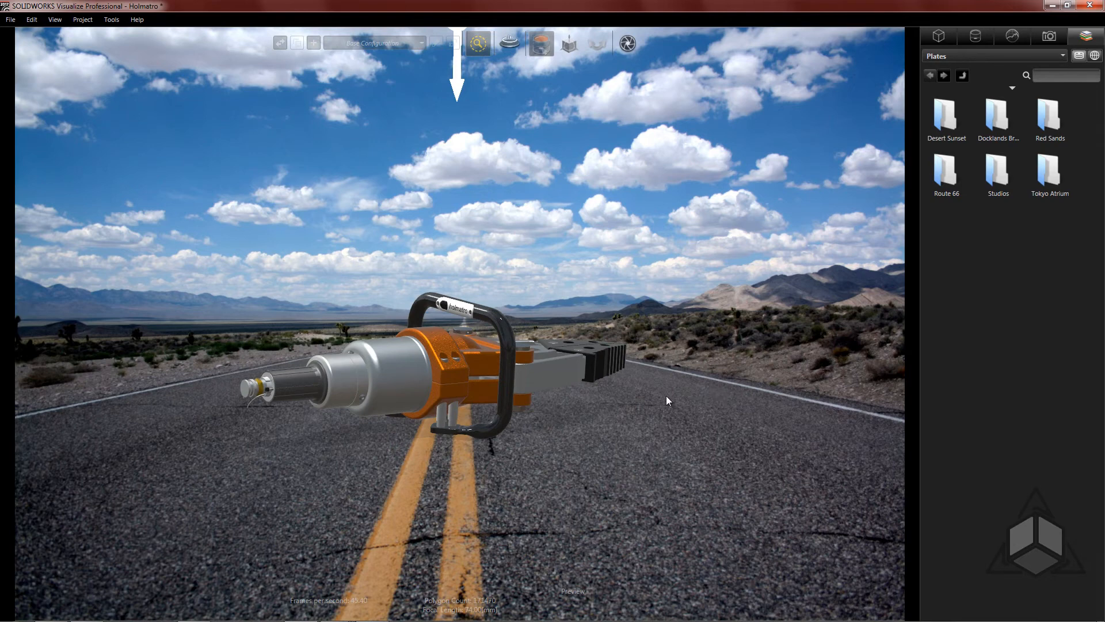
pyautogui.moveTo(654, 389); pyautogui.dragTo(667, 506)
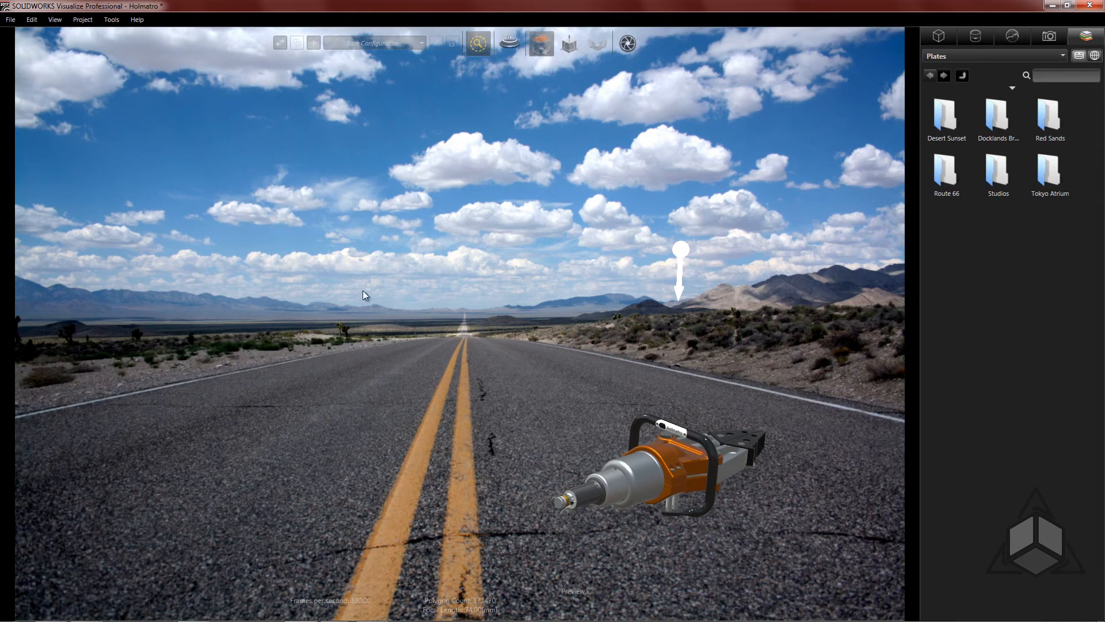
pyautogui.press('g')
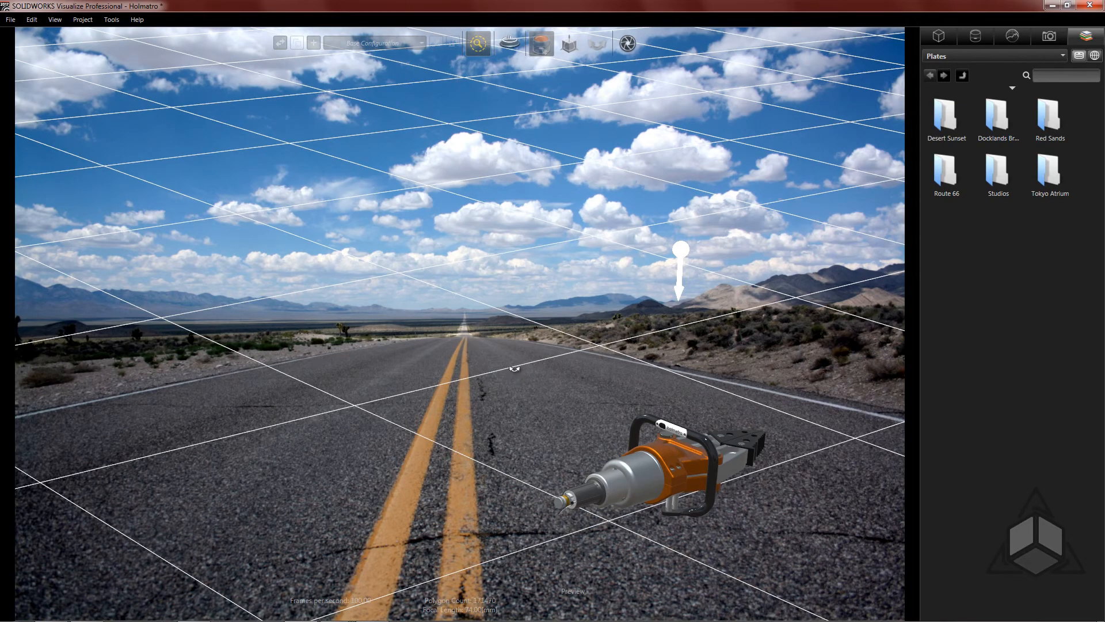
pyautogui.moveTo(514, 369); pyautogui.dragTo(678, 333)
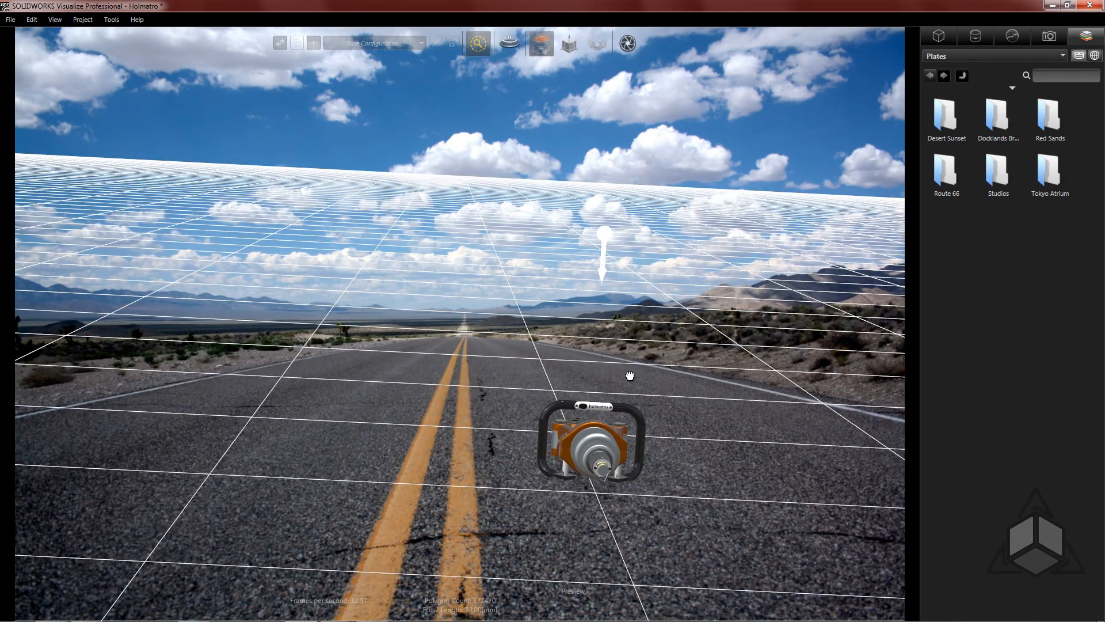
pyautogui.moveTo(630, 376); pyautogui.dragTo(512, 409, button='middle')
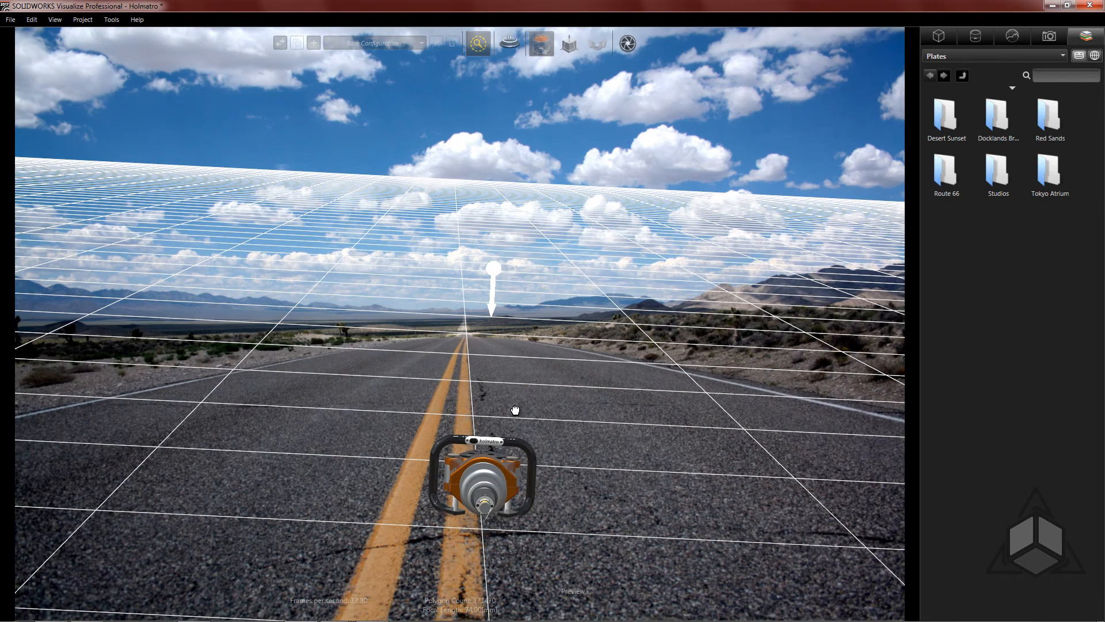
pyautogui.moveTo(515, 409)
pyautogui.mouseDown()
pyautogui.moveTo(520, 369)
pyautogui.moveTo(477, 383)
pyautogui.moveTo(406, 373)
pyautogui.moveTo(407, 399)
pyautogui.mouseUp()
# Close the Holmatro project, then open Kitchen Plate.svpj with its ground grid shown.
pyautogui.click(11, 20)
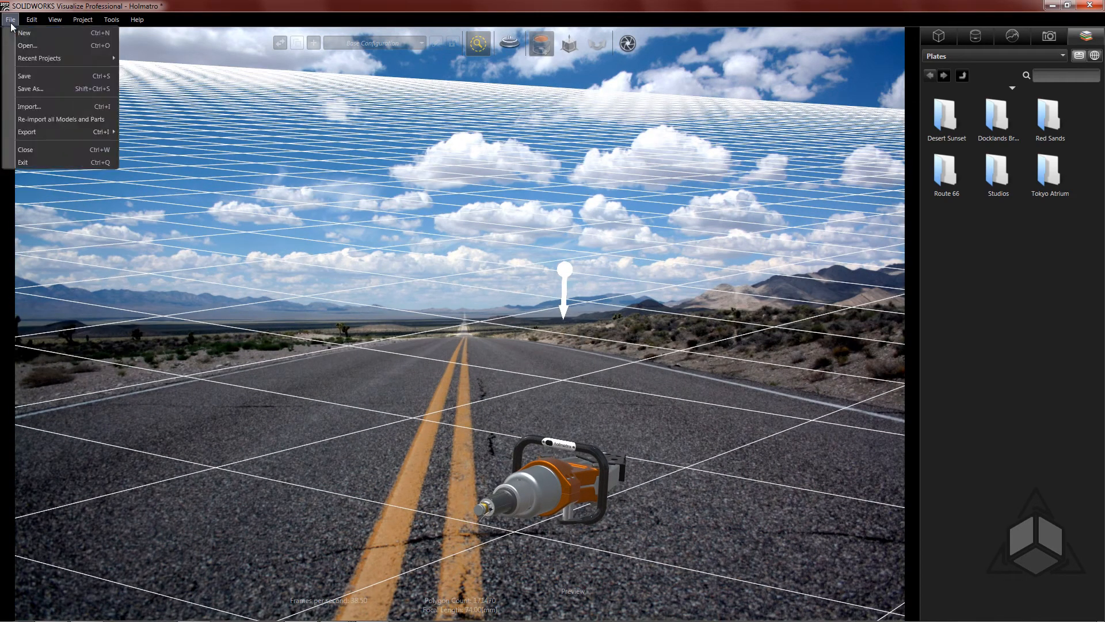
pyautogui.click(51, 150)
pyautogui.click(576, 332)
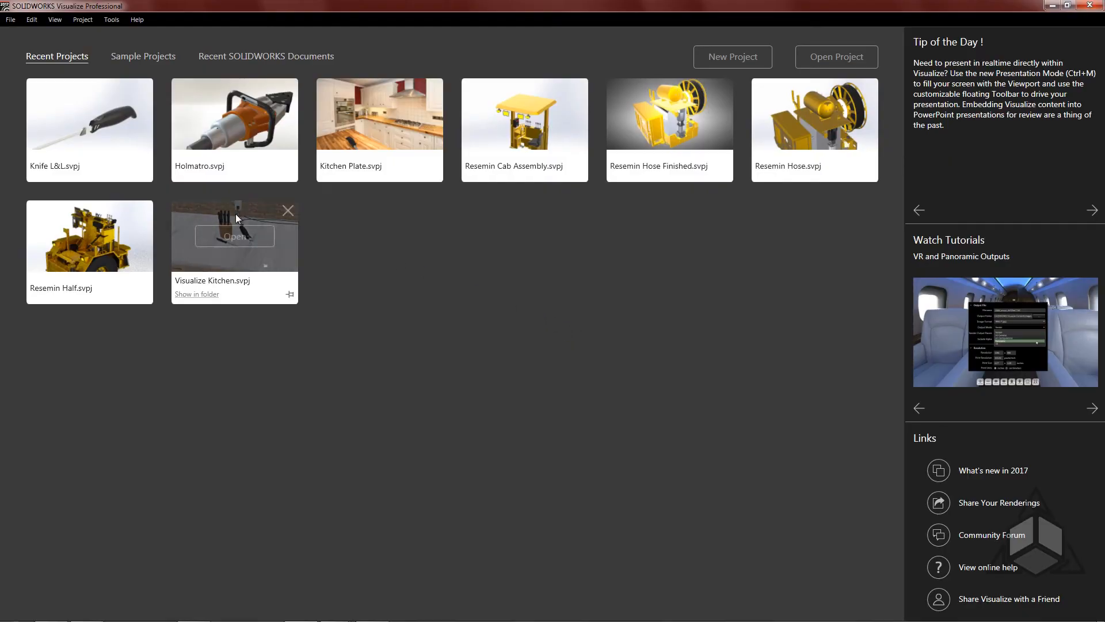
pyautogui.click(379, 115)
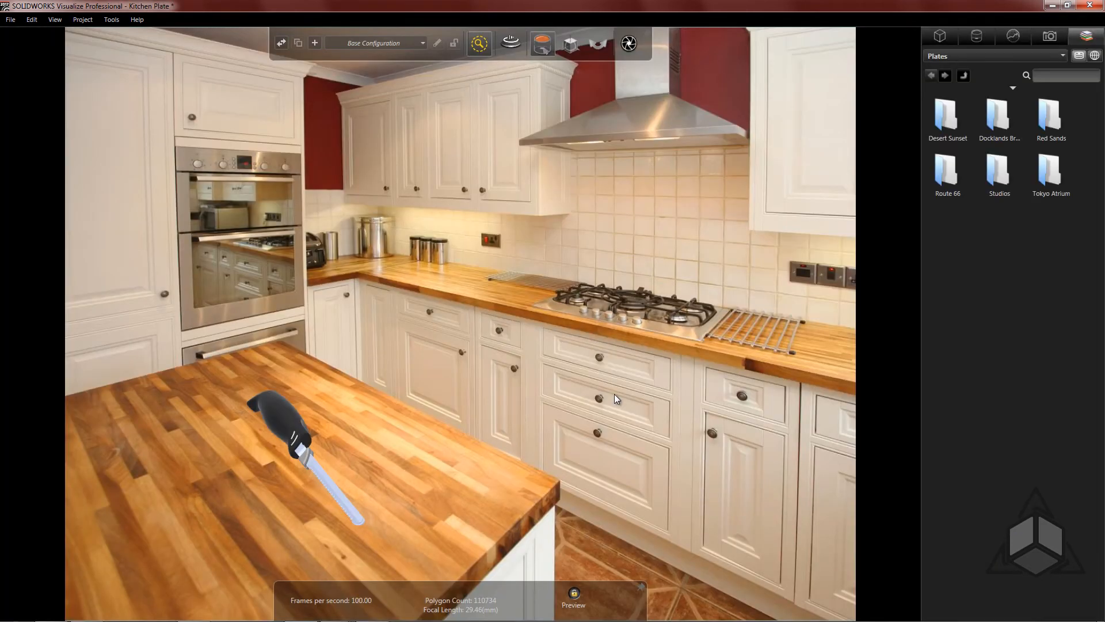
pyautogui.press('g')
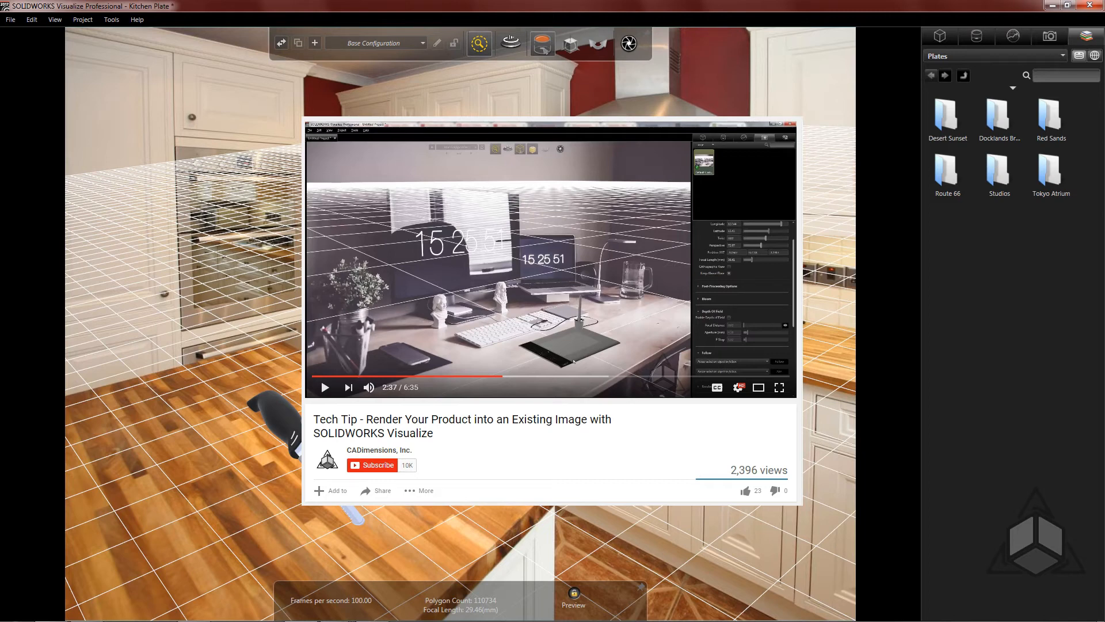
pyautogui.hotkey('alt', 'Tab')
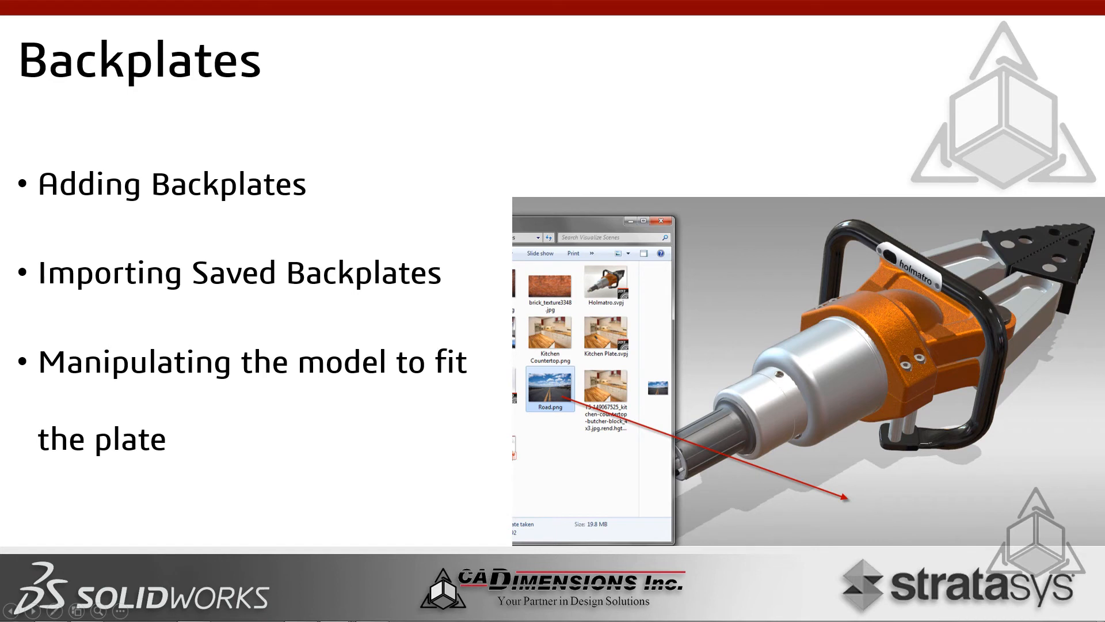
pyautogui.press('Right')
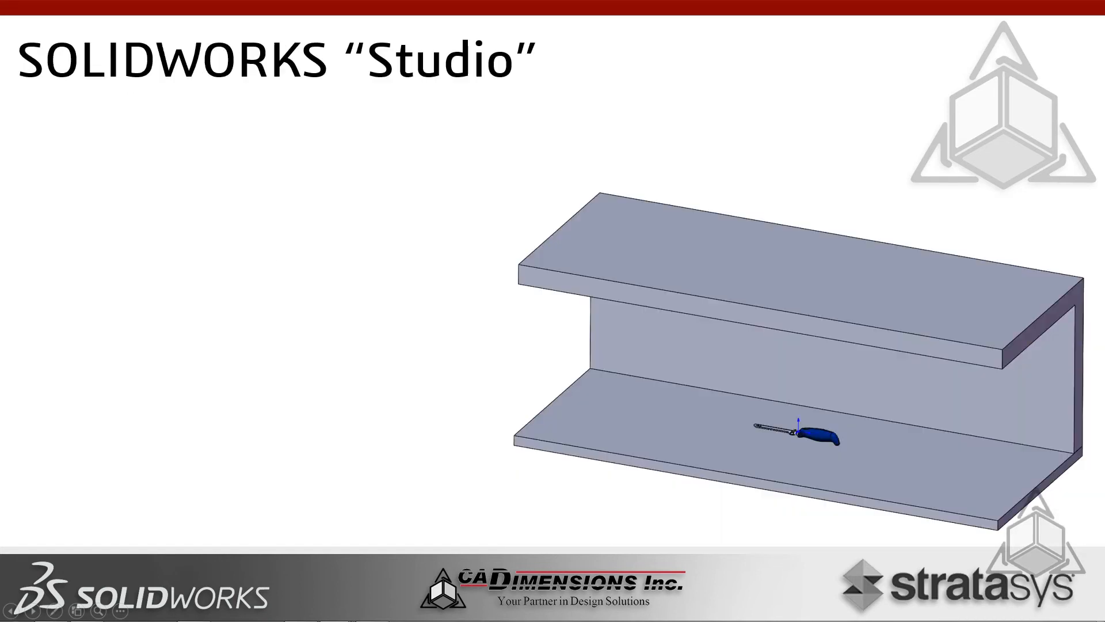
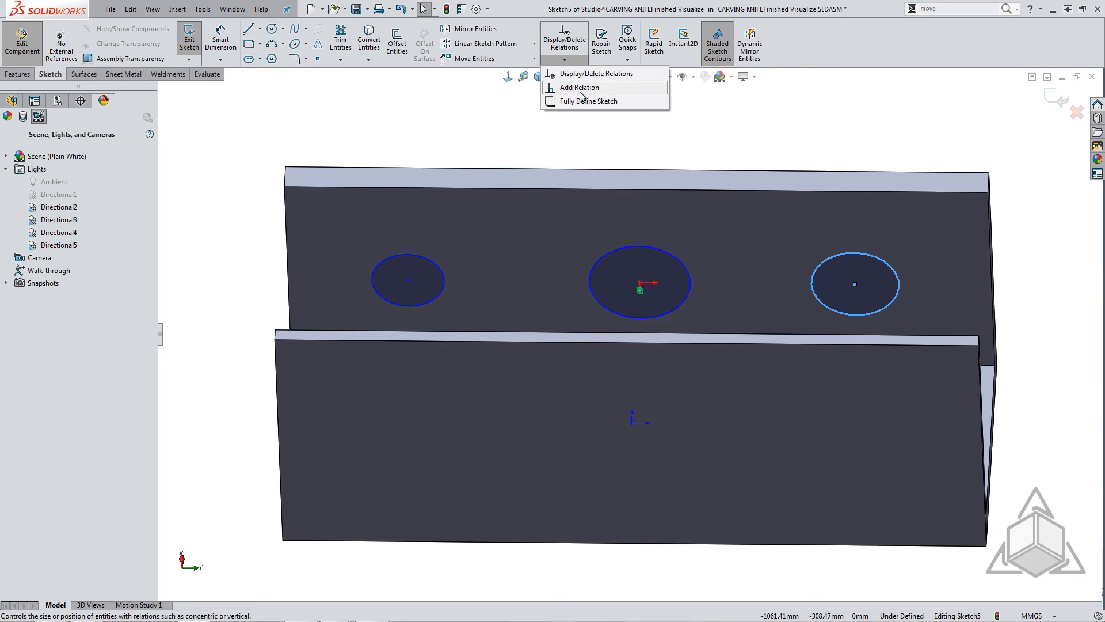
# Fully define the three-circle sketch, then delete the diameter dimensions of the two outer circles.
pyautogui.click(588, 101)
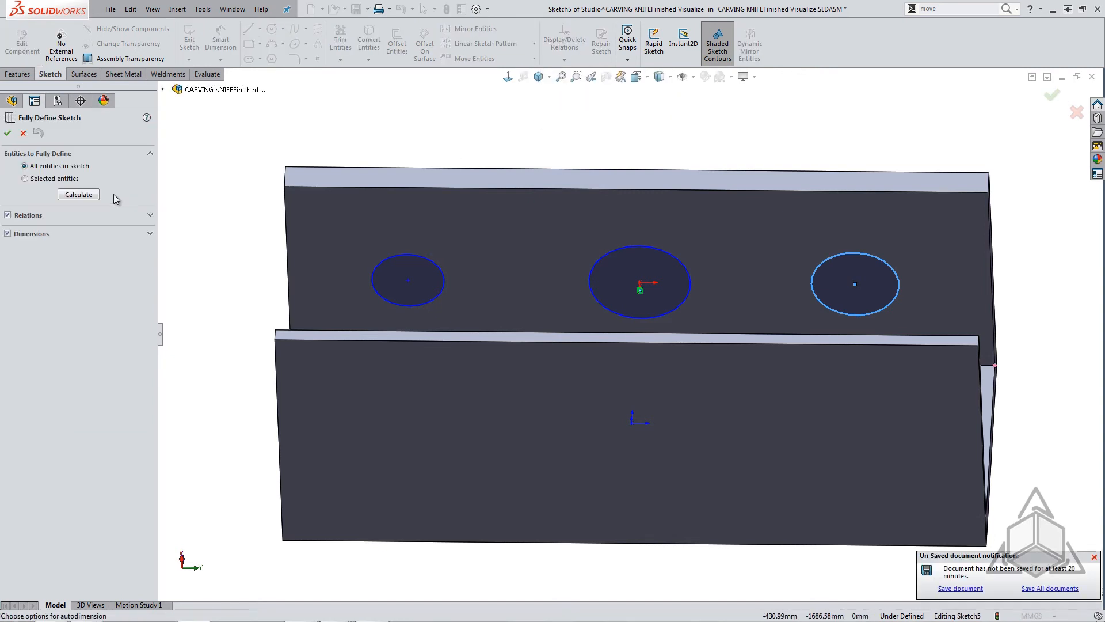
pyautogui.click(8, 135)
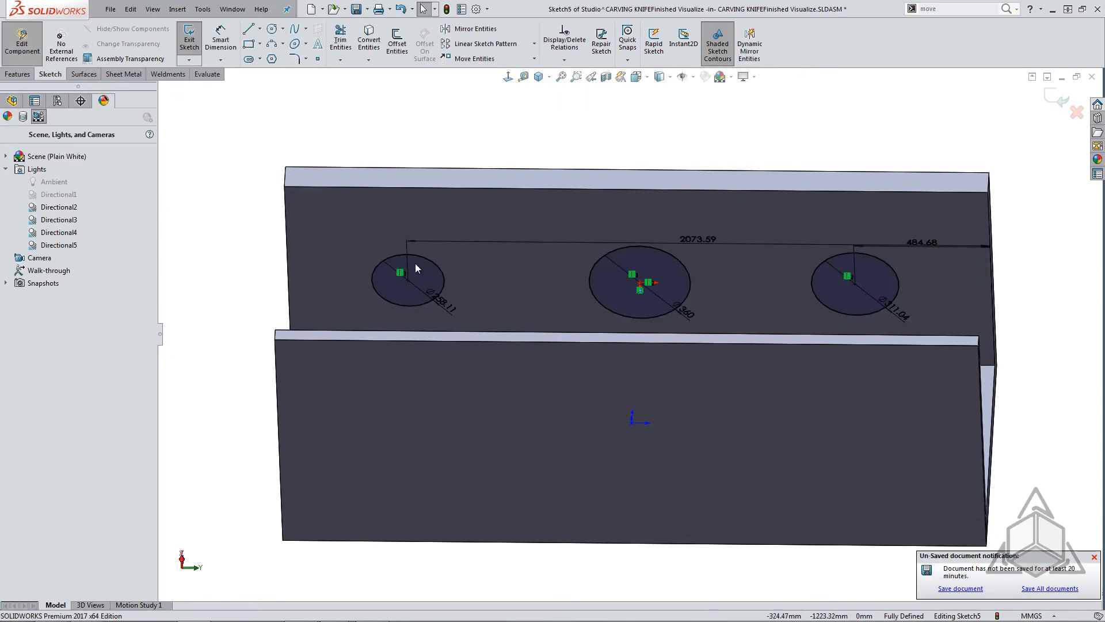
pyautogui.click(444, 305)
pyautogui.press('Delete')
pyautogui.click(899, 320)
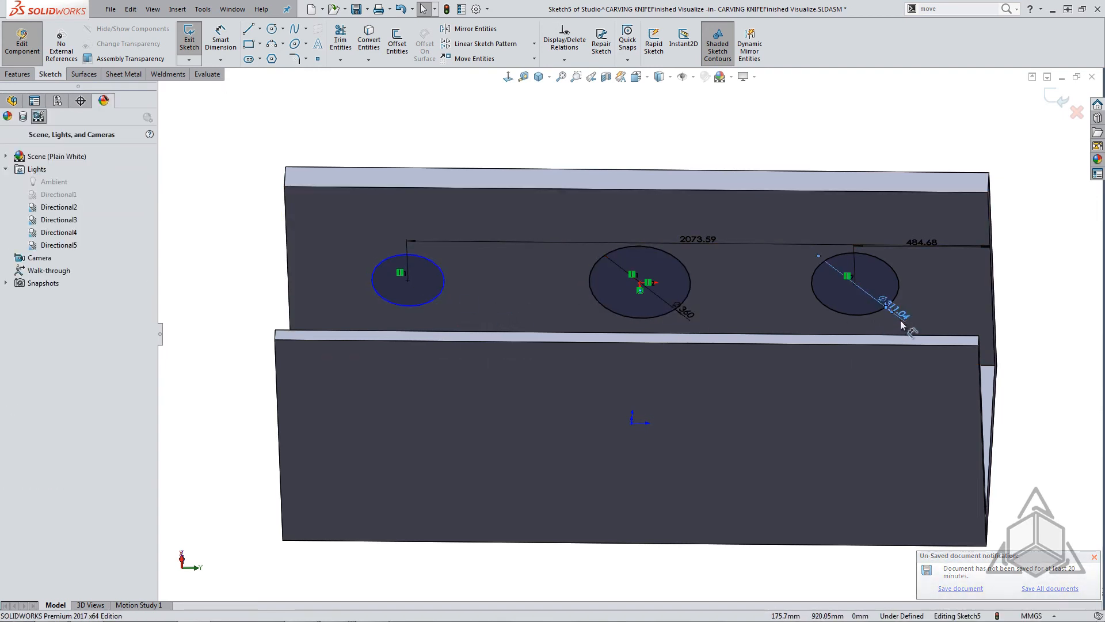
pyautogui.press('Delete')
# Move the middle circle's diameter dimension clear of the outline and apply an Equal relation to all three circles.
pyautogui.moveTo(917, 327); pyautogui.dragTo(433, 286)
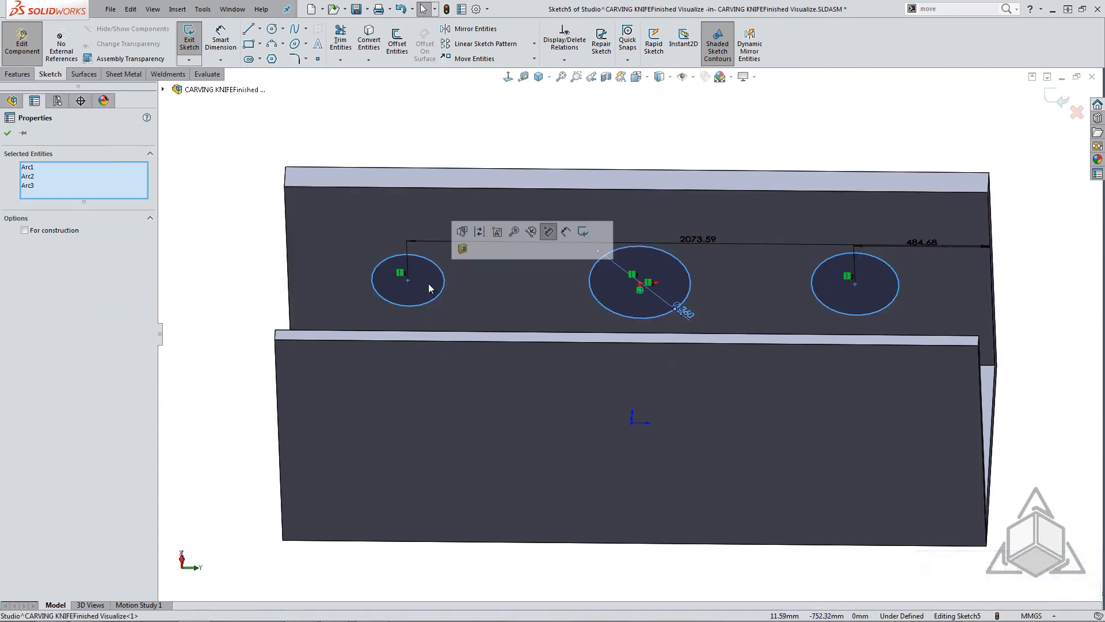
pyautogui.click(523, 305)
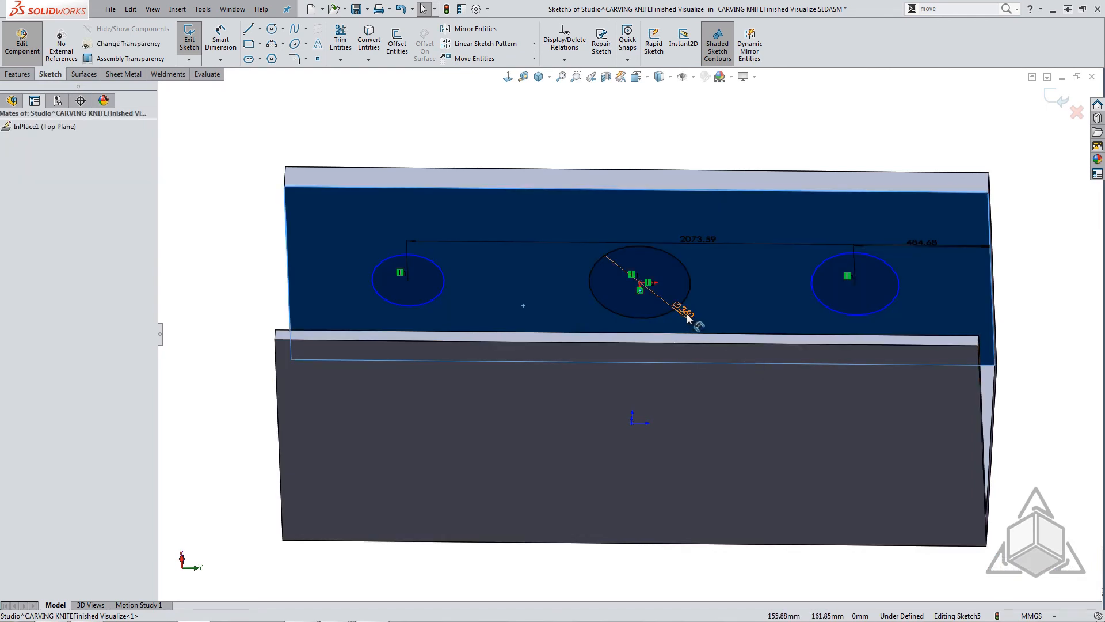
pyautogui.moveTo(688, 314); pyautogui.dragTo(709, 257)
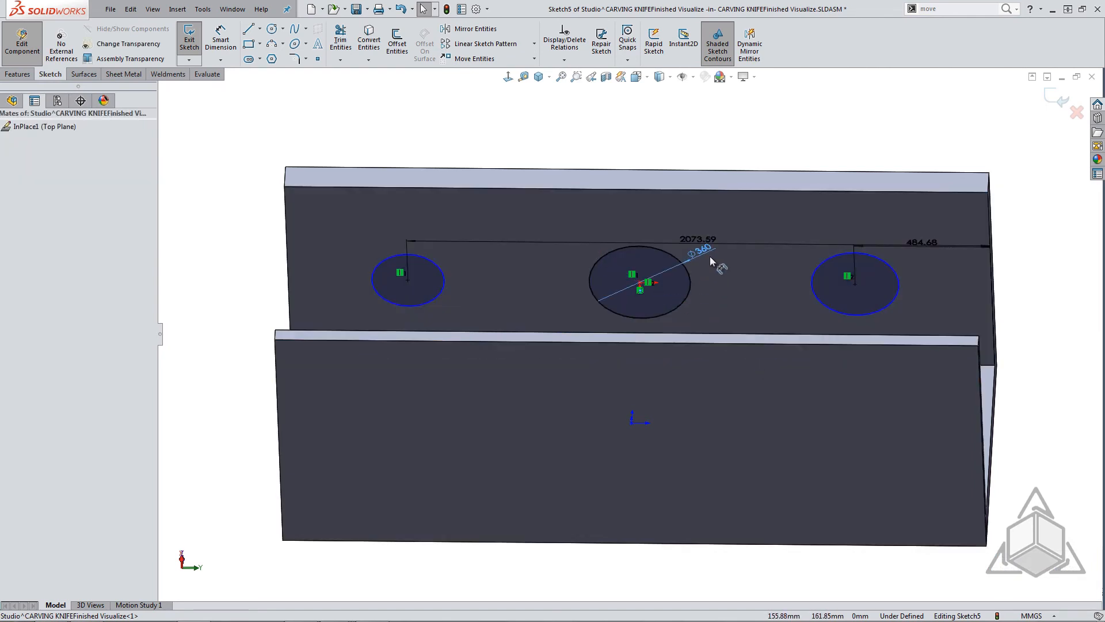
pyautogui.click(444, 283)
pyautogui.keyDown('ctrl'); pyautogui.click(638, 317); pyautogui.keyUp('ctrl')
pyautogui.keyDown('ctrl'); pyautogui.click(832, 311); pyautogui.keyUp('ctrl')
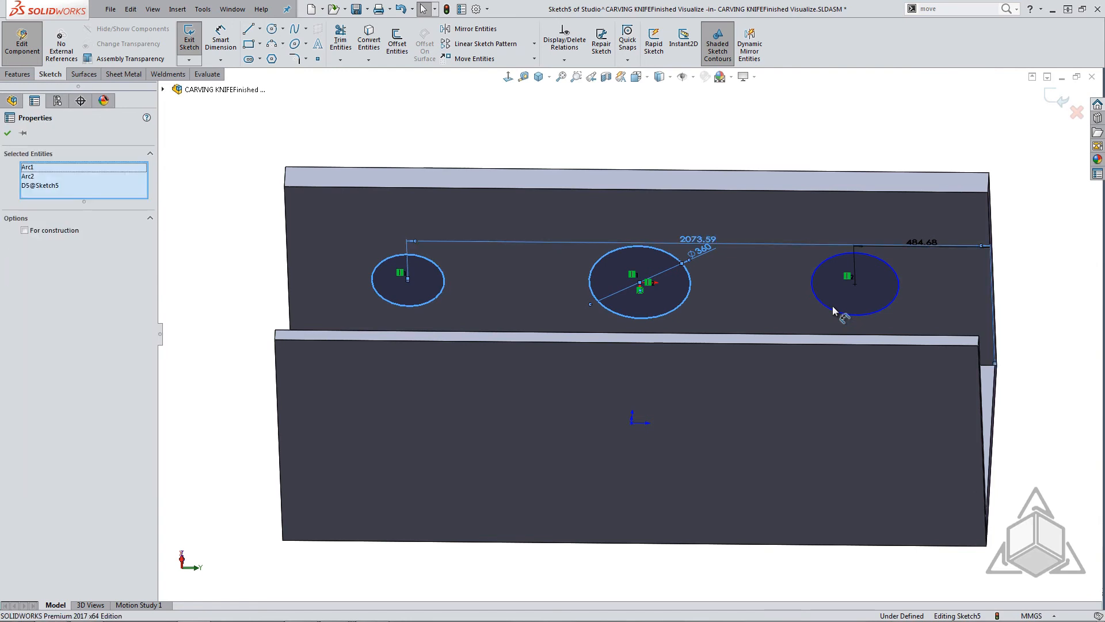
pyautogui.click(833, 312)
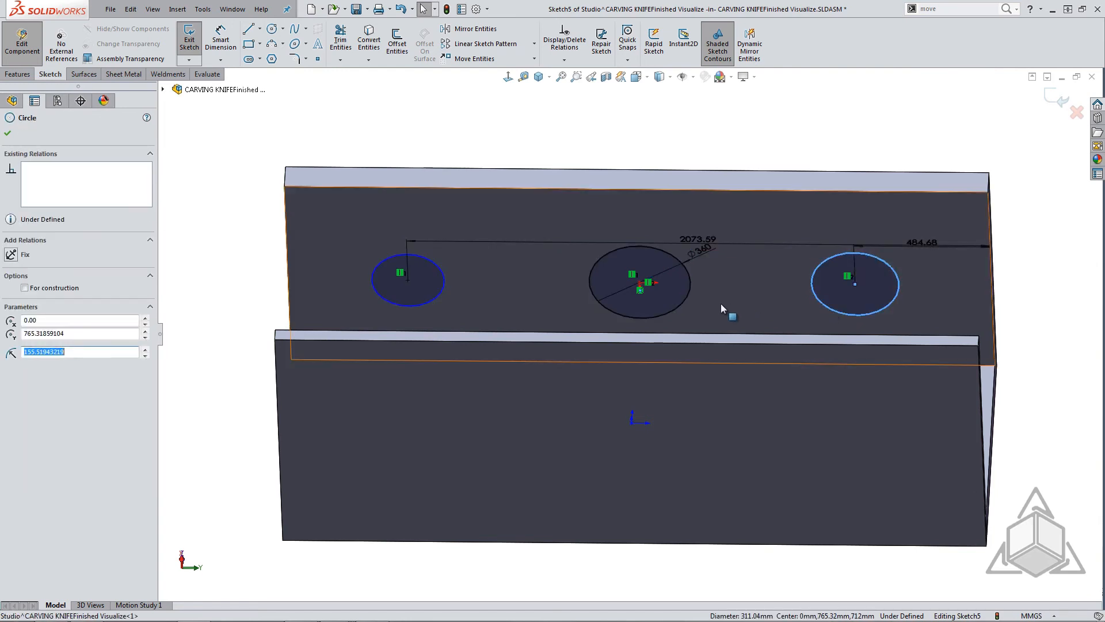
pyautogui.keyDown('ctrl'); pyautogui.click(675, 309); pyautogui.keyUp('ctrl')
pyautogui.keyDown('ctrl'); pyautogui.click(433, 305); pyautogui.keyUp('ctrl')
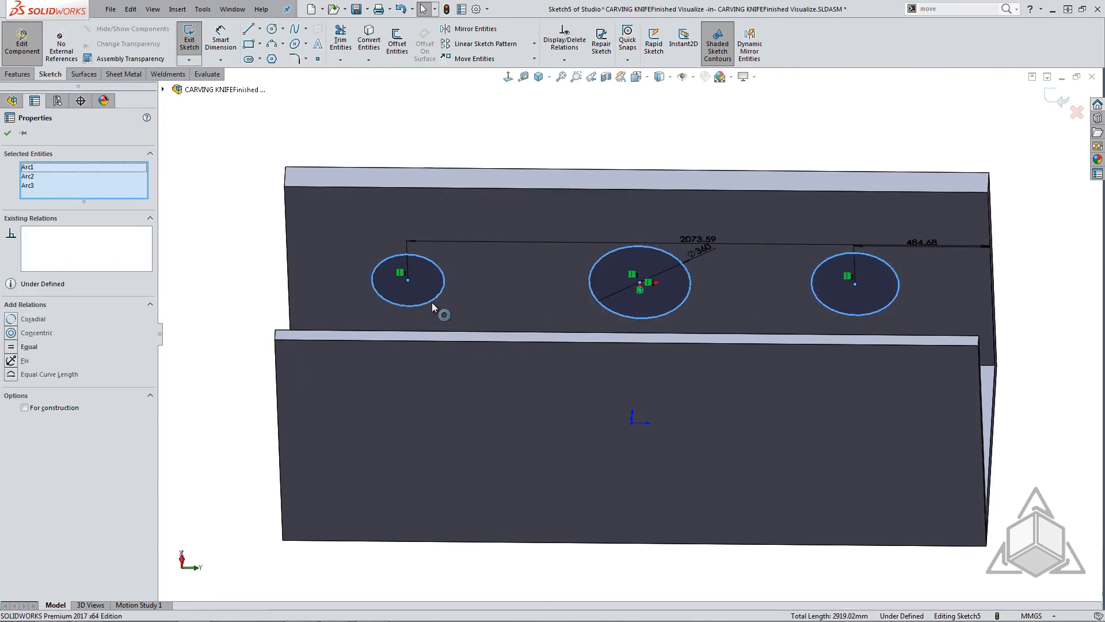
pyautogui.click(502, 235)
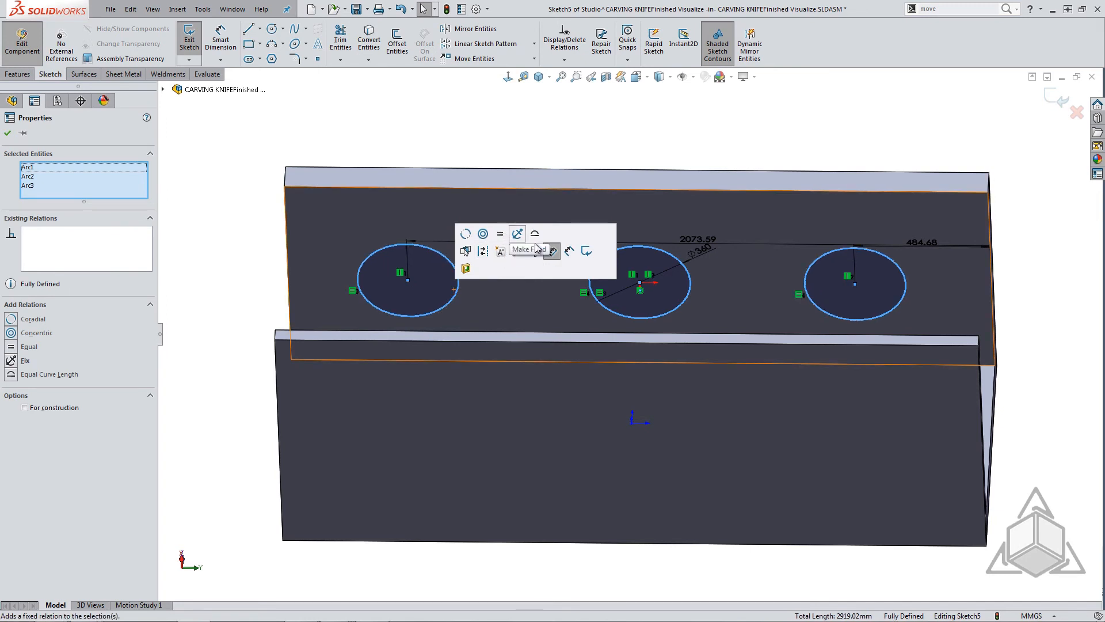
# Set the middle circle's diameter to exactly 360 mm.
pyautogui.click(713, 275)
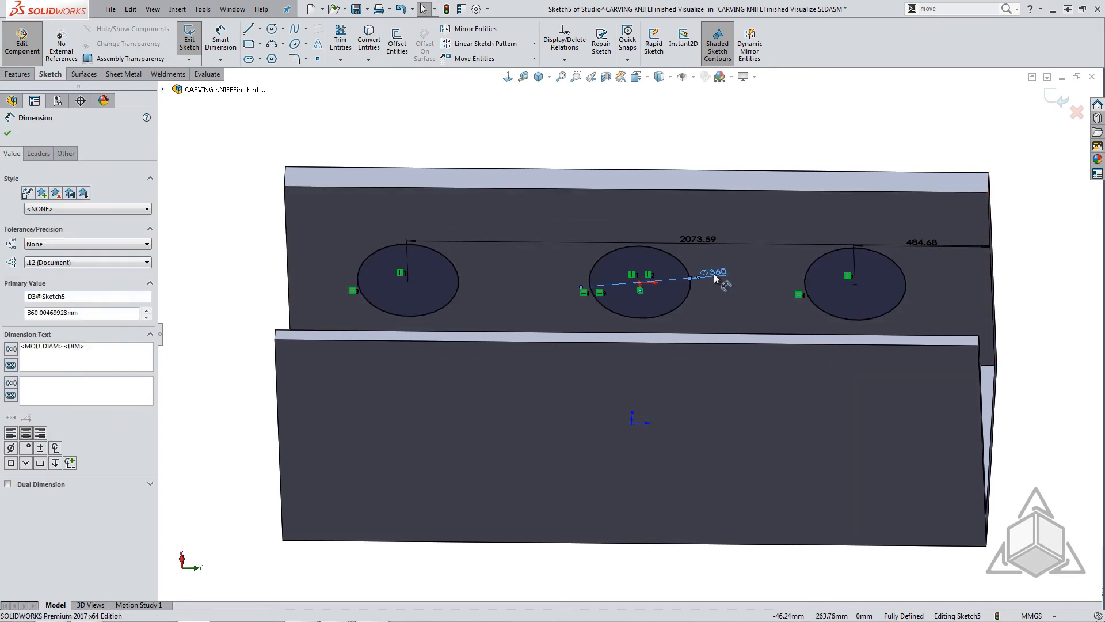
pyautogui.doubleClick(713, 274)
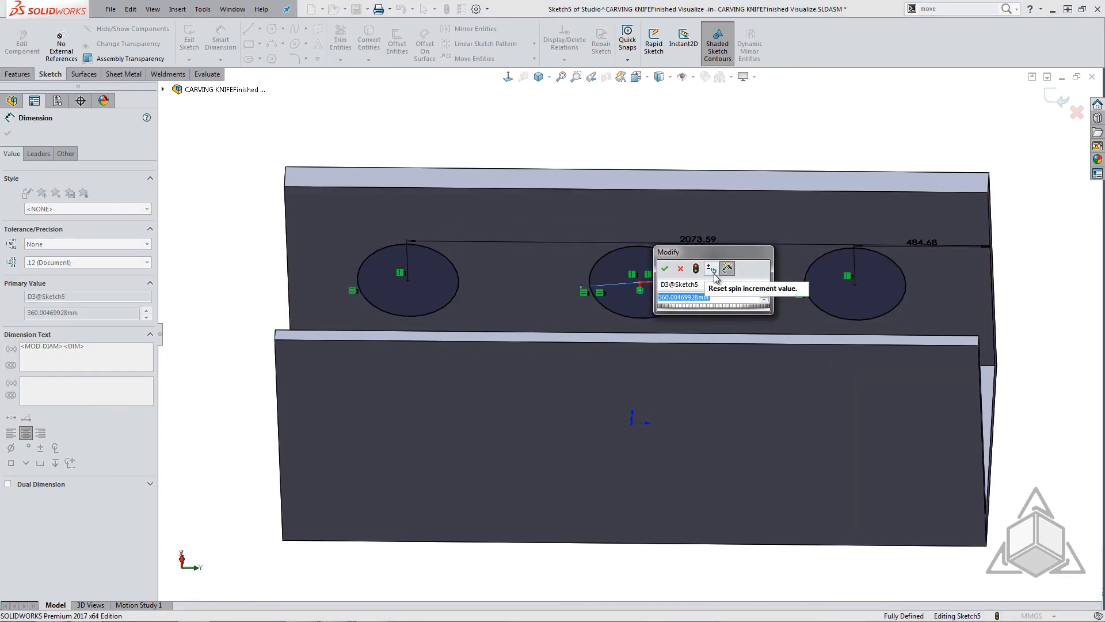
pyautogui.write('360')
pyautogui.press('Return')
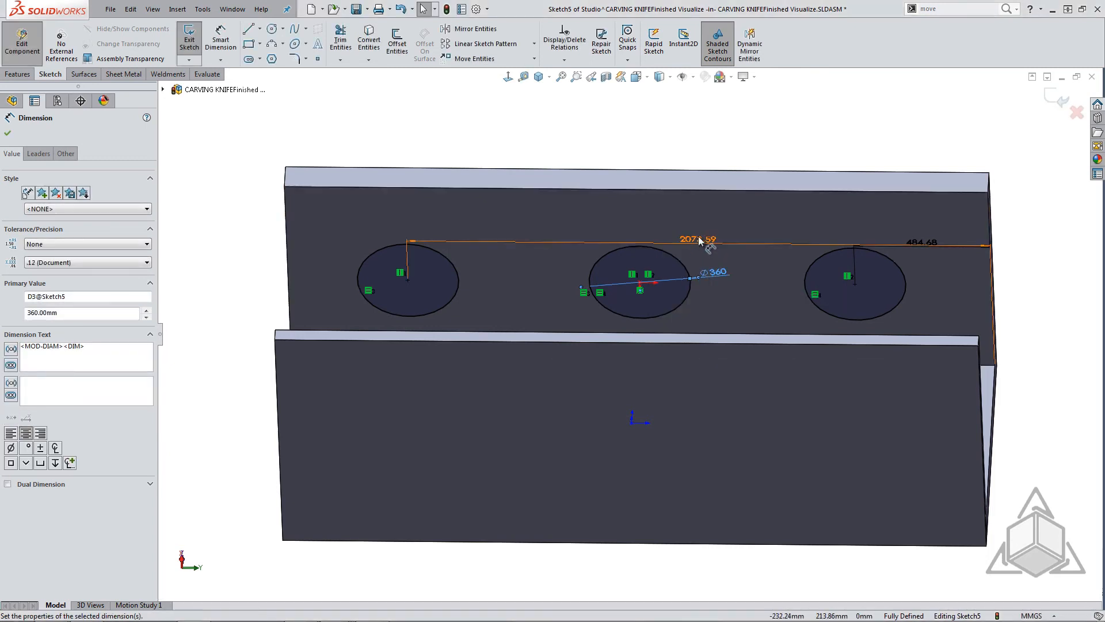
# Replace the left circle's 2073.59 mm position dimension with a 500 mm dimension from its centre to the nearest side edge.
pyautogui.click(664, 215)
pyautogui.press('Delete')
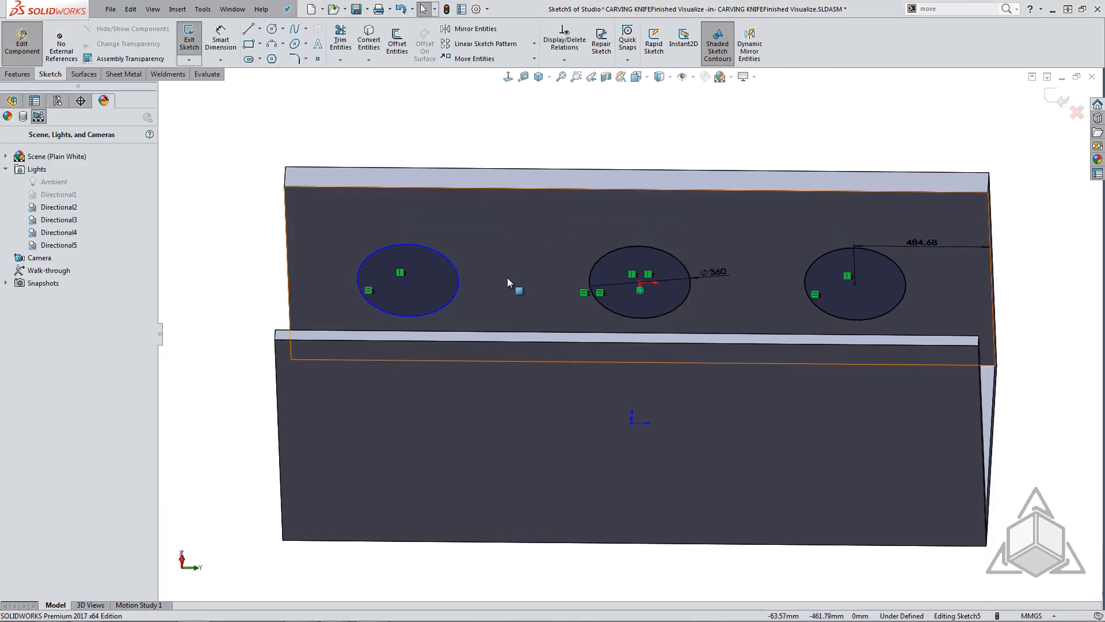
pyautogui.moveTo(505, 277); pyautogui.dragTo(496, 185, button='right')
pyautogui.click(407, 280)
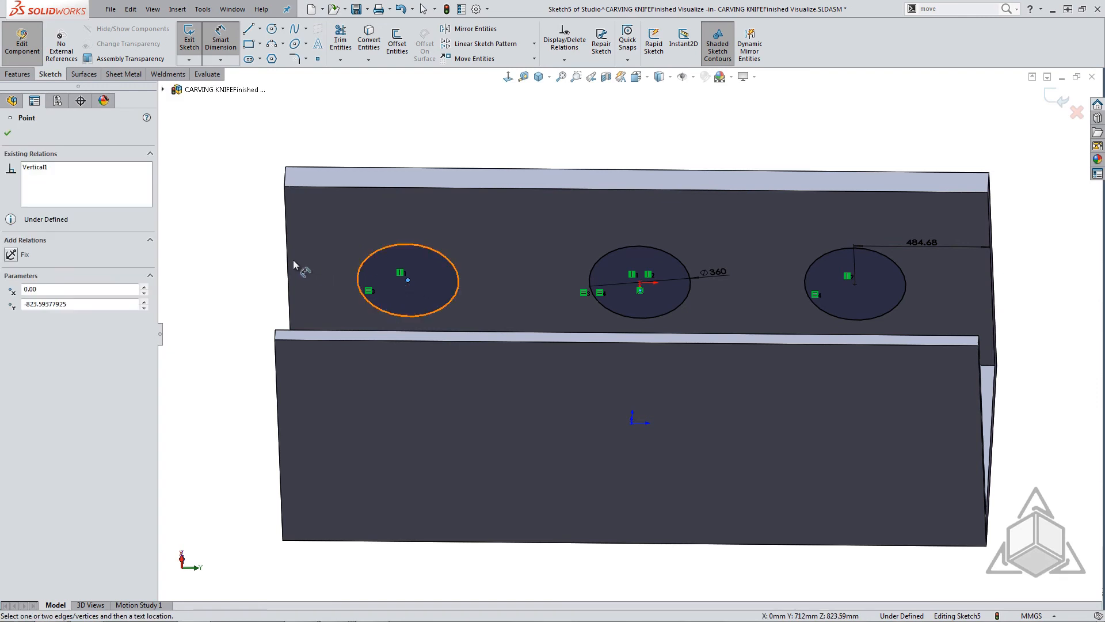
pyautogui.click(288, 261)
pyautogui.click(331, 221)
pyautogui.write('5')
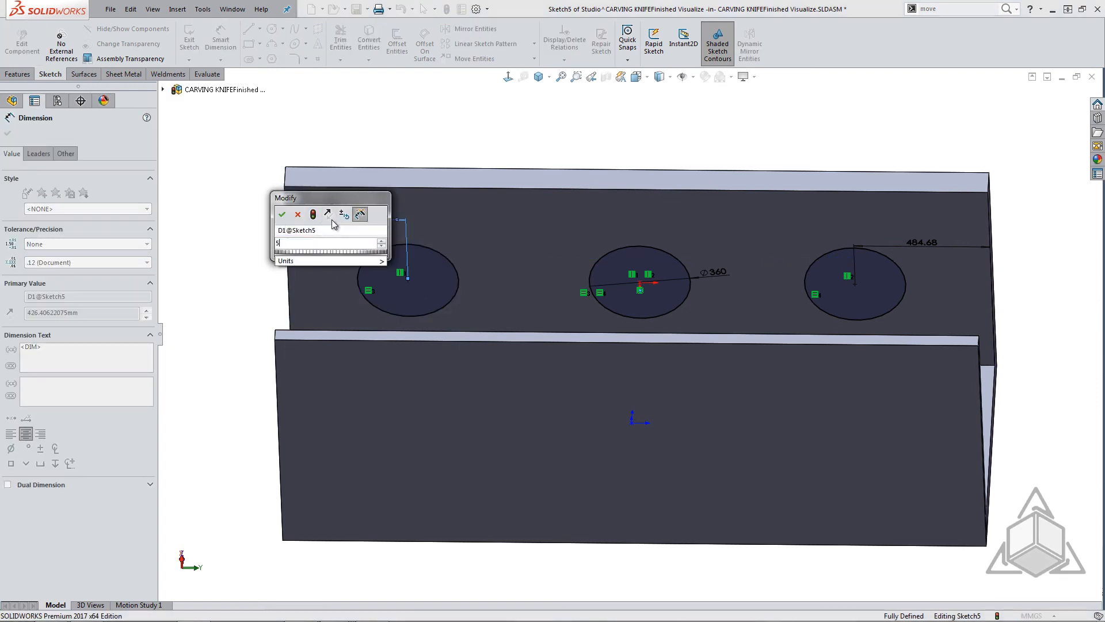
pyautogui.write('00')
pyautogui.press('Return')
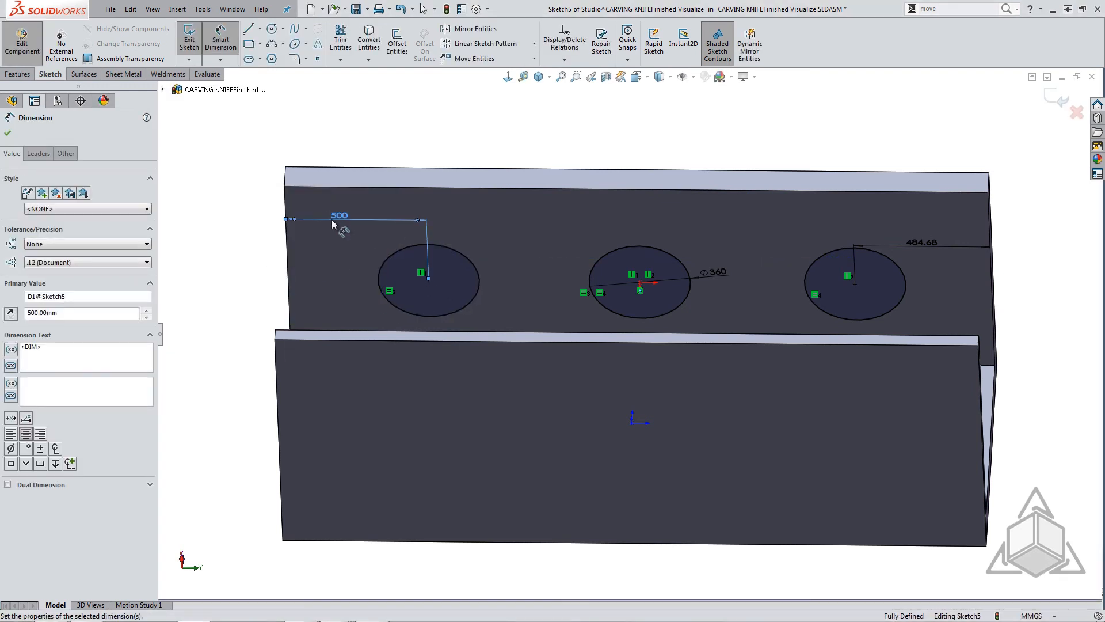
# Link the right circle's edge distance to the left circle's 500 mm dimension with an equation.
pyautogui.click(931, 246)
pyautogui.doubleClick(926, 246)
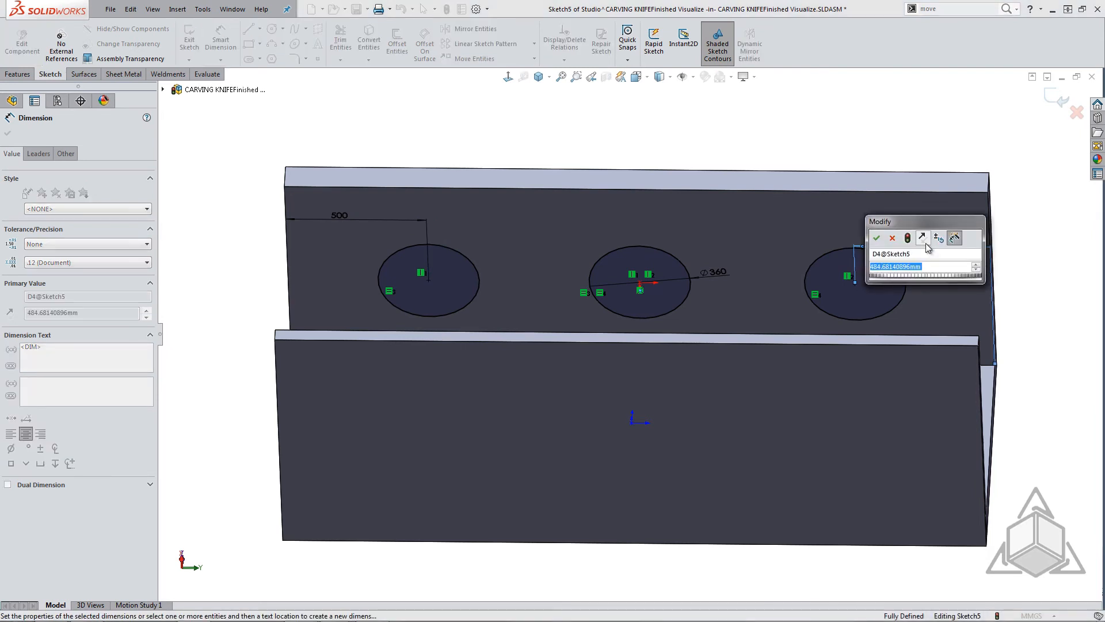
pyautogui.write('=')
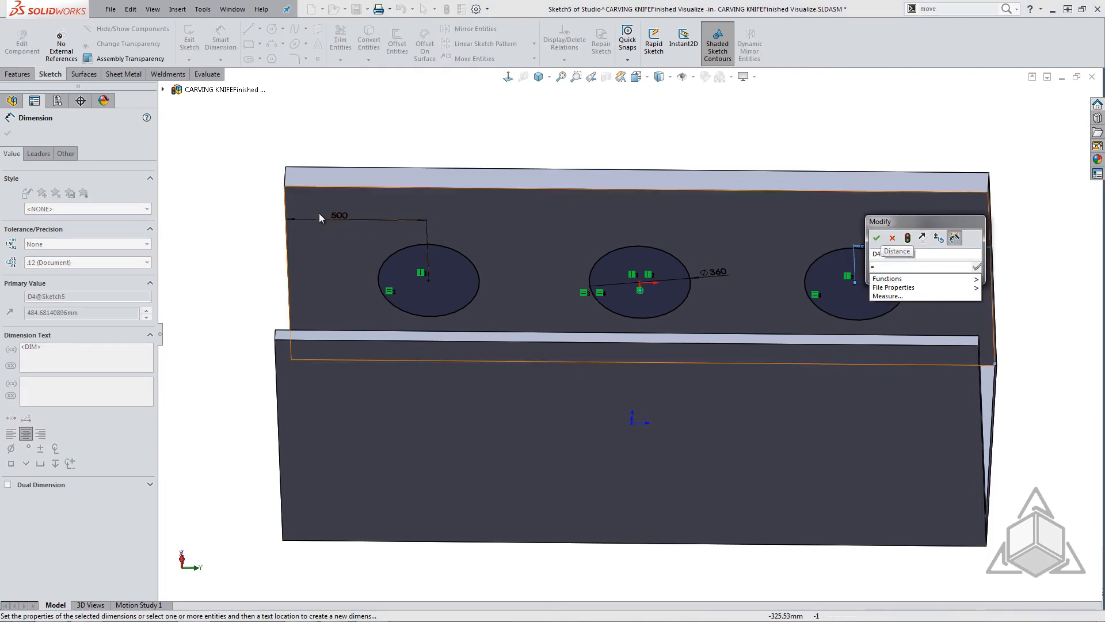
pyautogui.click(339, 216)
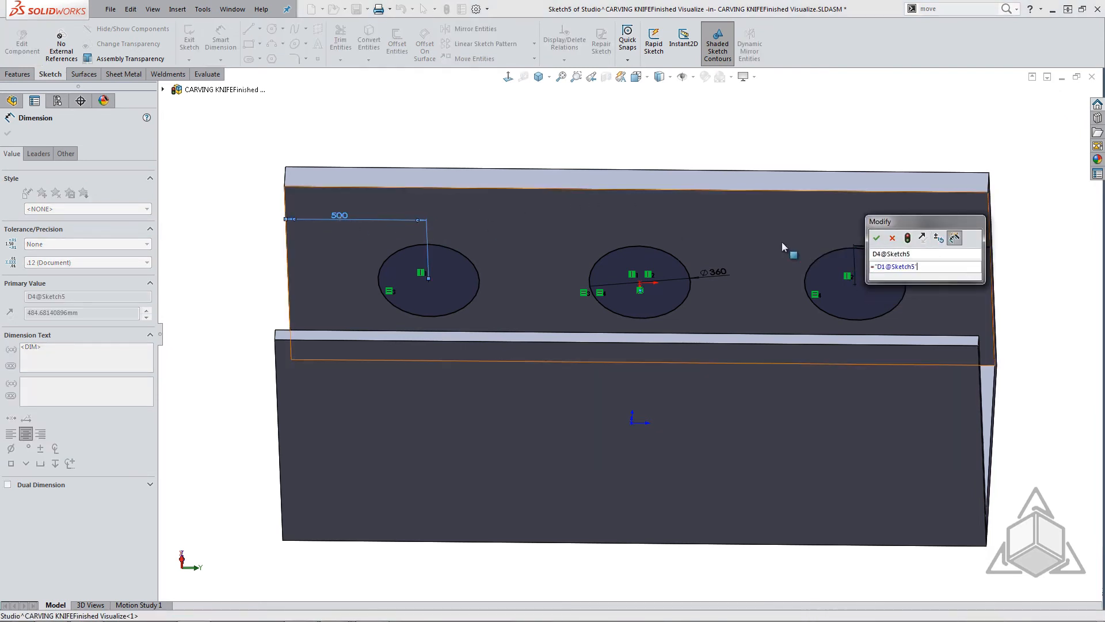
pyautogui.click(876, 238)
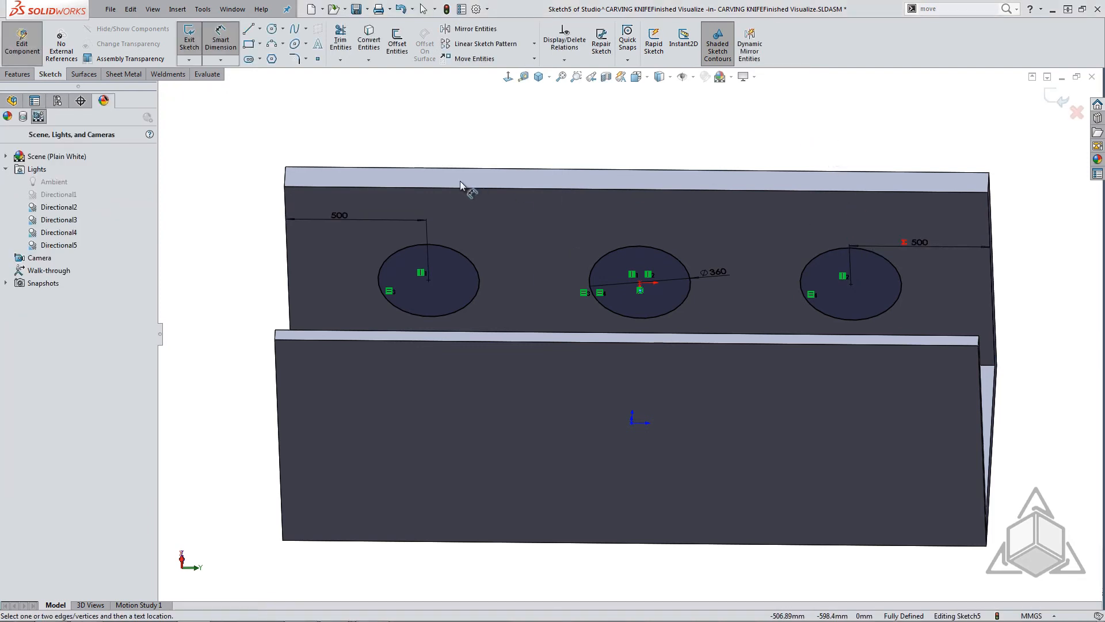
# Split the ceiling's inner face along the three sketched circles with a Split Line.
pyautogui.click(17, 74)
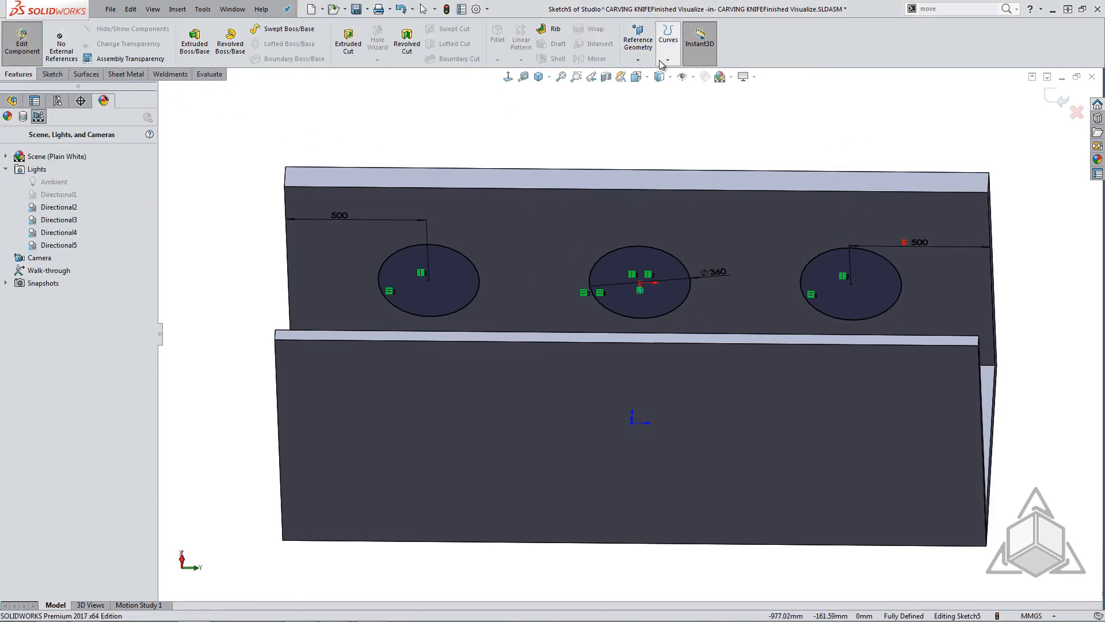
pyautogui.click(667, 60)
pyautogui.click(685, 77)
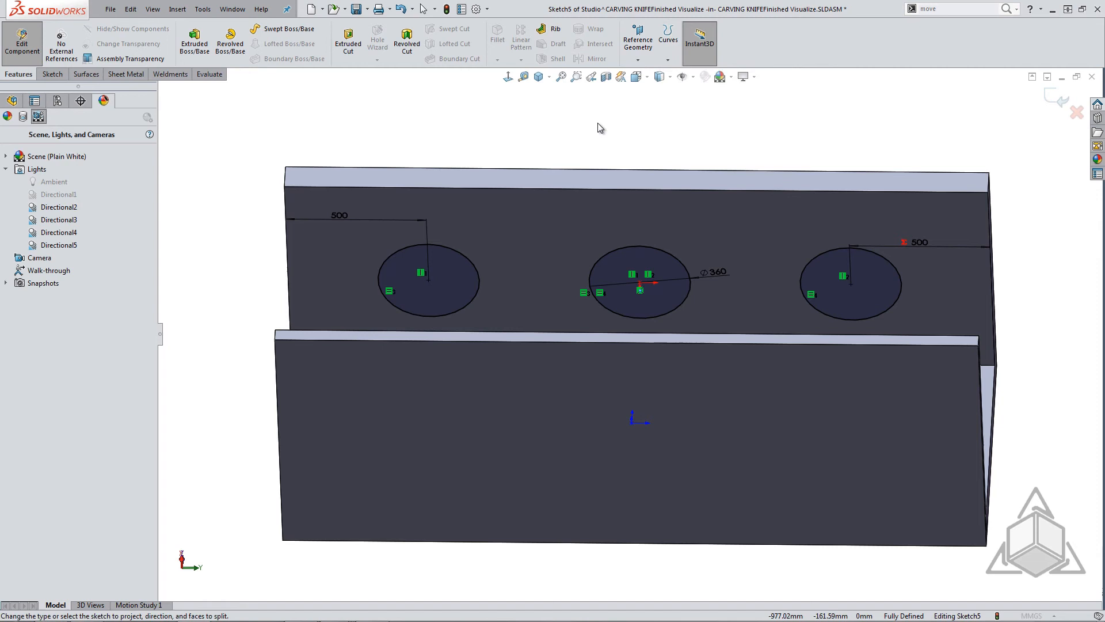
pyautogui.click(545, 246)
pyautogui.press('Return')
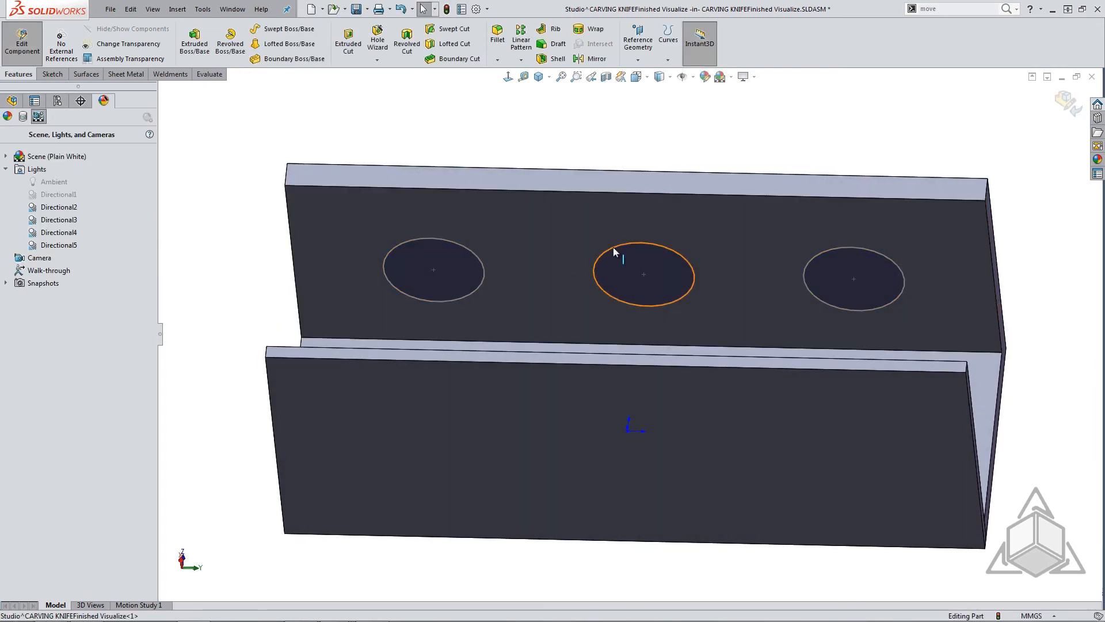
pyautogui.click(637, 230)
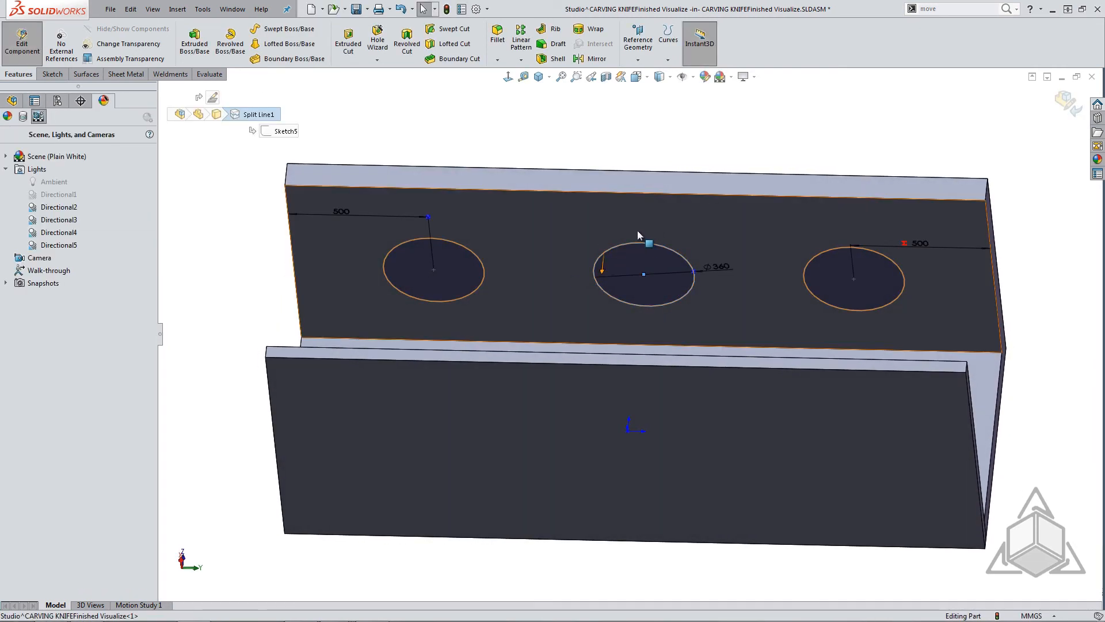
pyautogui.click(219, 236)
pyautogui.click(12, 100)
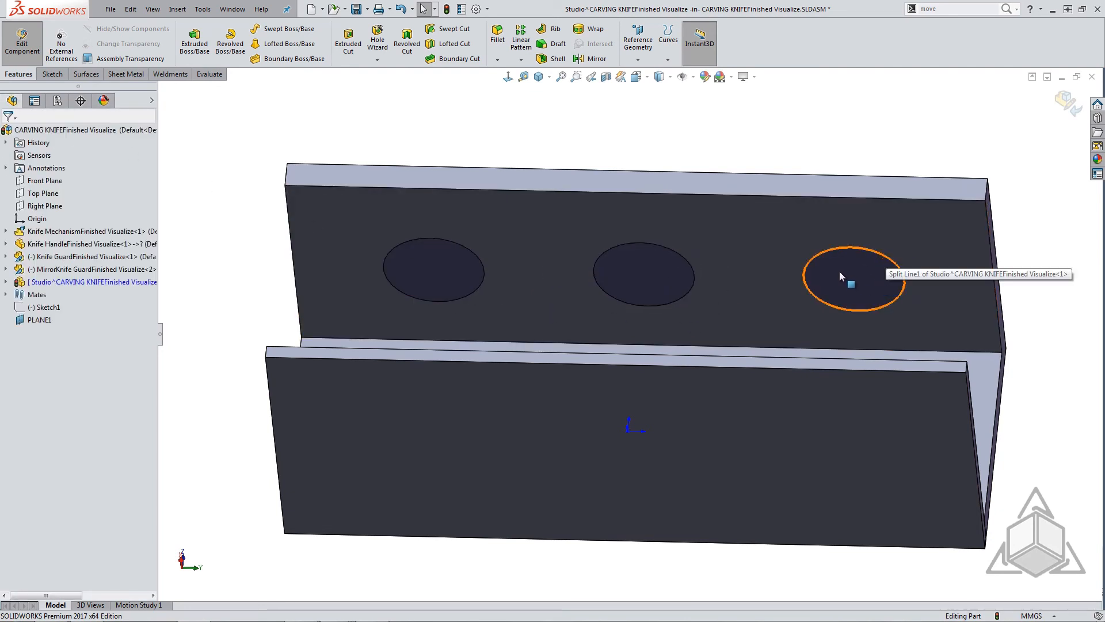
# Colour the studio's floor body light green (RGB 128, 255, 128).
pyautogui.moveTo(839, 272); pyautogui.dragTo(799, 428, button='middle')
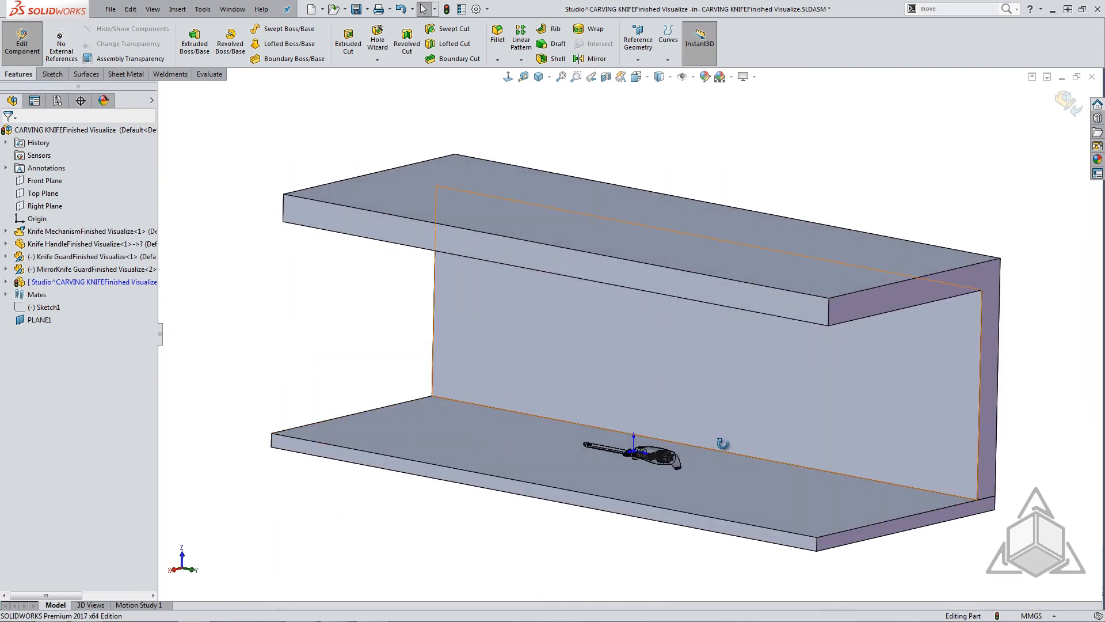
pyautogui.moveTo(724, 443); pyautogui.dragTo(769, 506, button='middle')
pyautogui.click(772, 501)
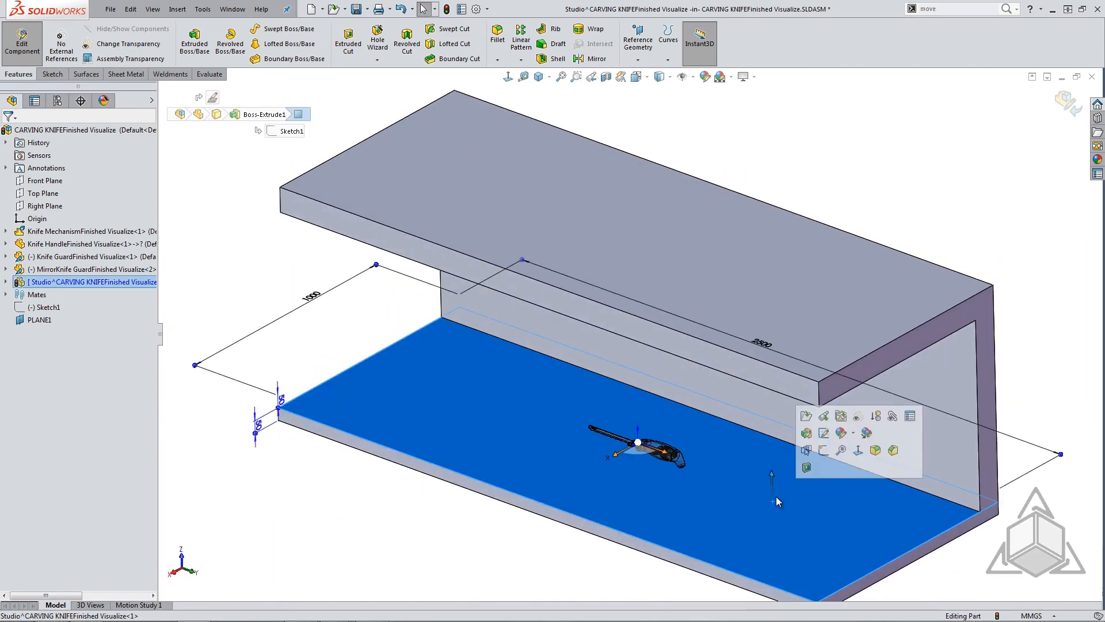
pyautogui.click(855, 434)
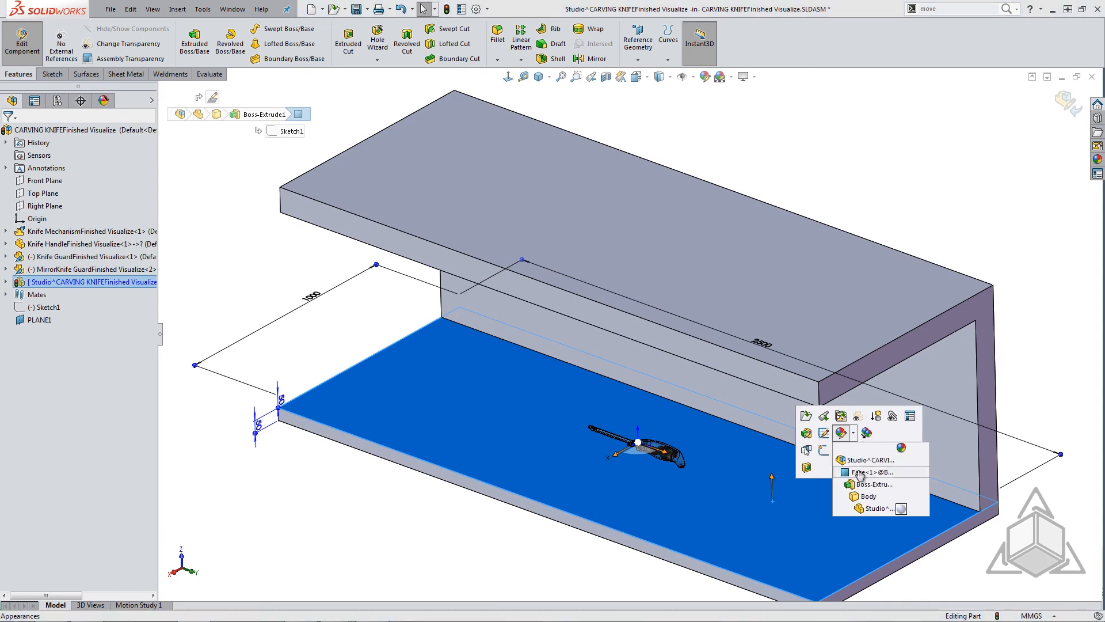
pyautogui.click(867, 497)
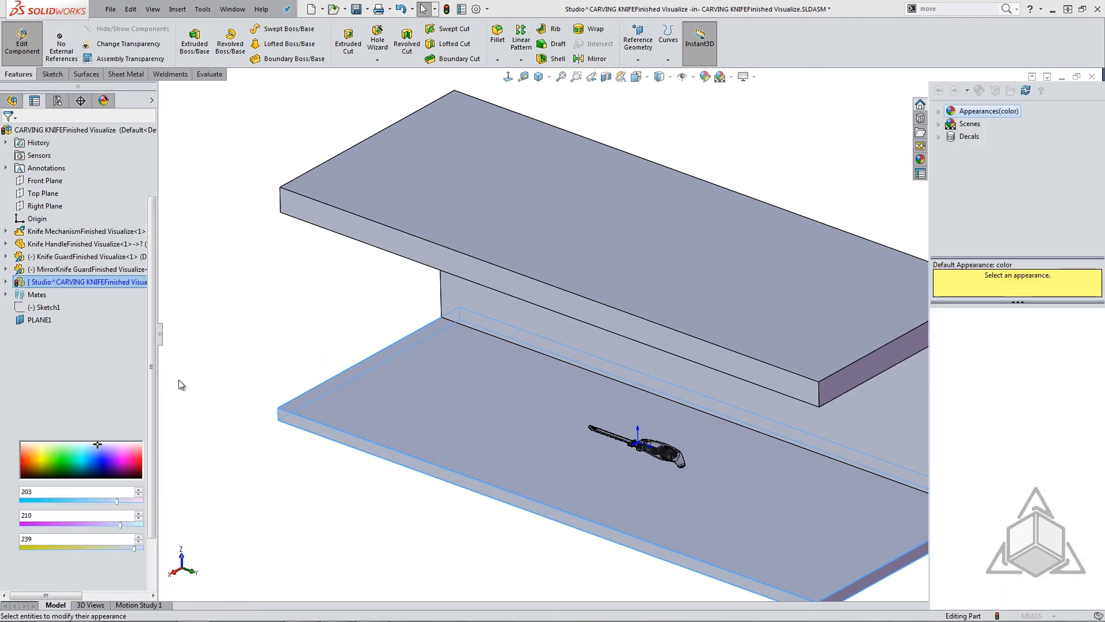
pyautogui.click(51, 400)
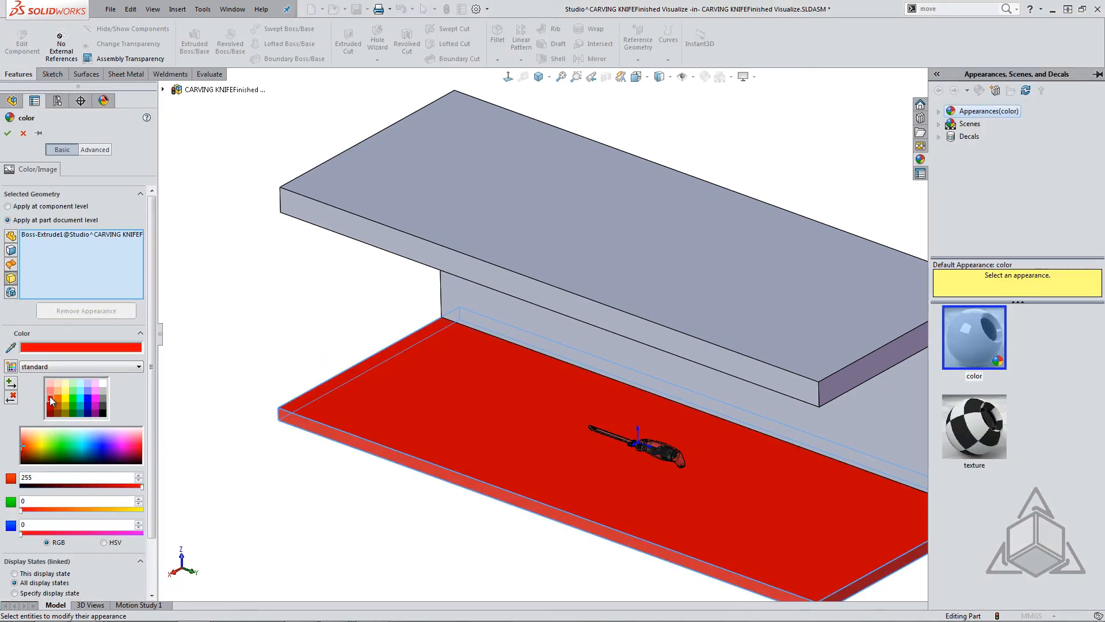
pyautogui.click(72, 391)
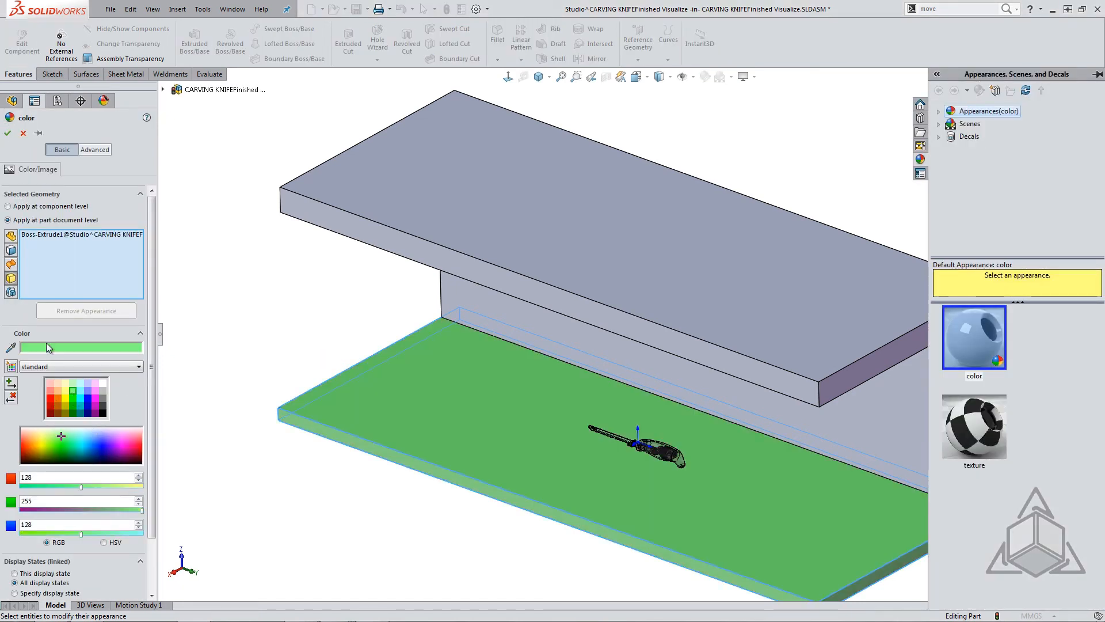
pyautogui.click(9, 134)
# Colour the body forming the back wall and ceiling pink (RGB 255, 128, 255).
pyautogui.moveTo(493, 358)
pyautogui.mouseDown(button='middle')
pyautogui.moveTo(520, 374)
pyautogui.moveTo(488, 353)
pyautogui.mouseUp(button='middle')
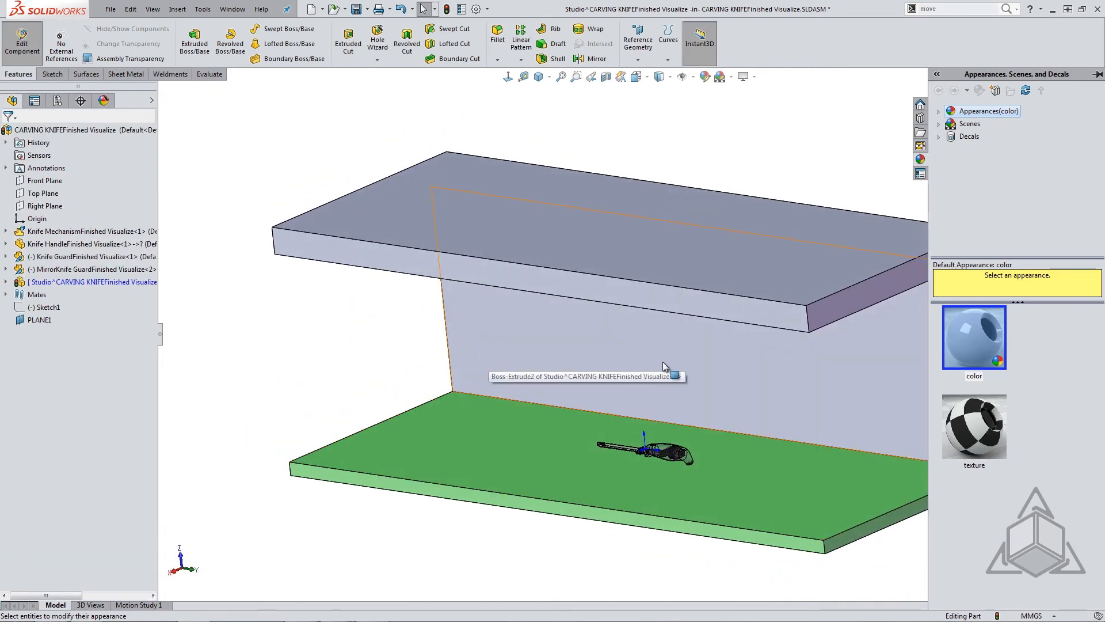
pyautogui.moveTo(662, 361); pyautogui.dragTo(692, 334, button='middle')
pyautogui.click(765, 340)
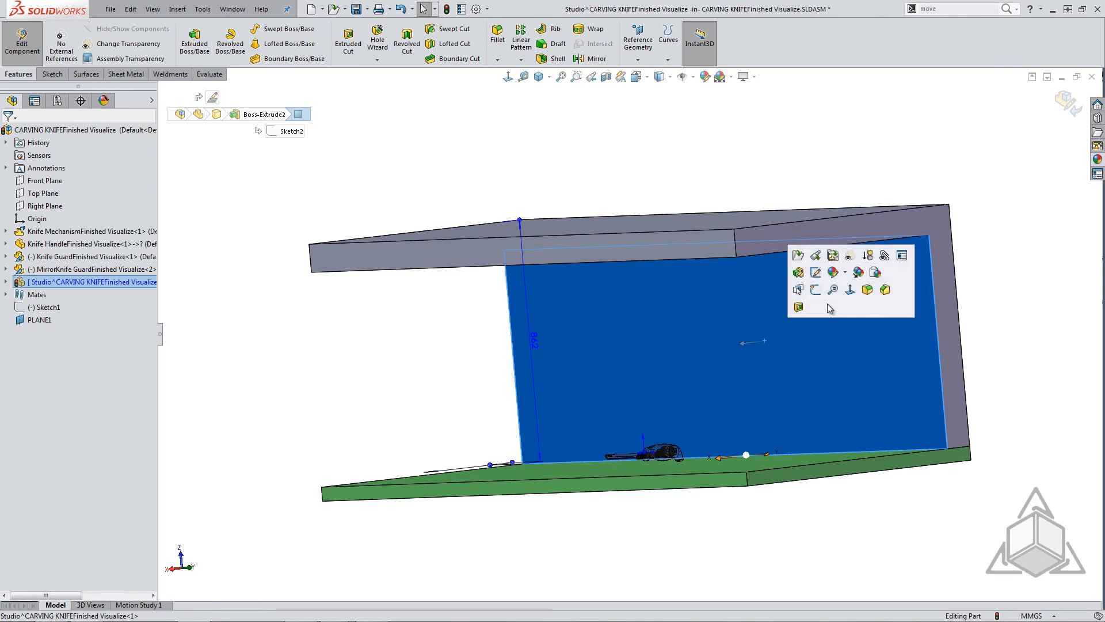
pyautogui.click(845, 273)
pyautogui.click(866, 323)
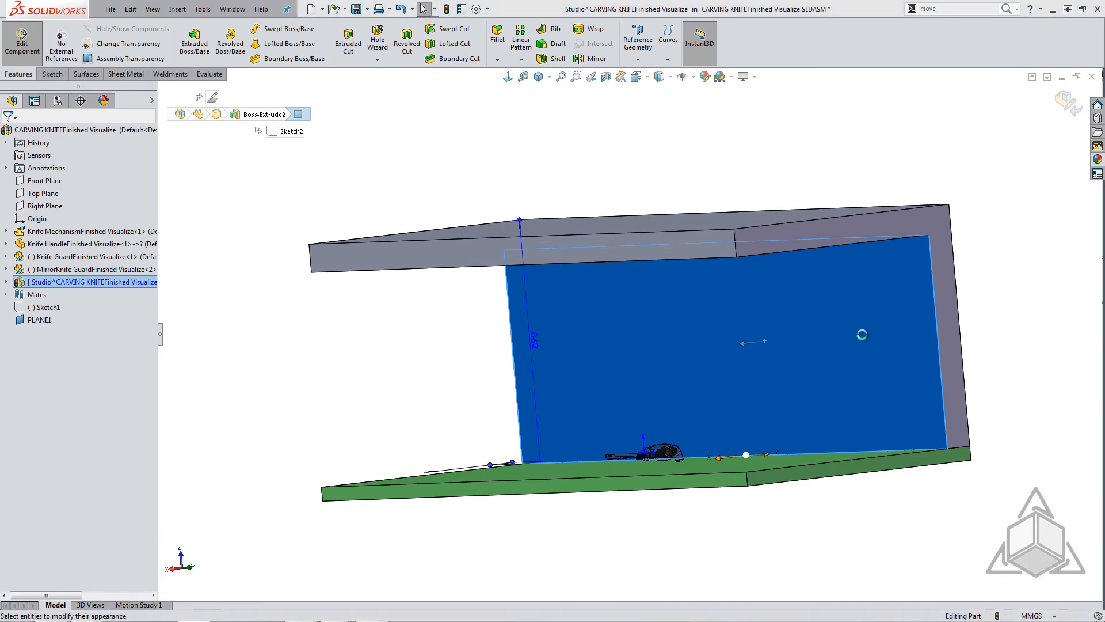
pyautogui.click(96, 392)
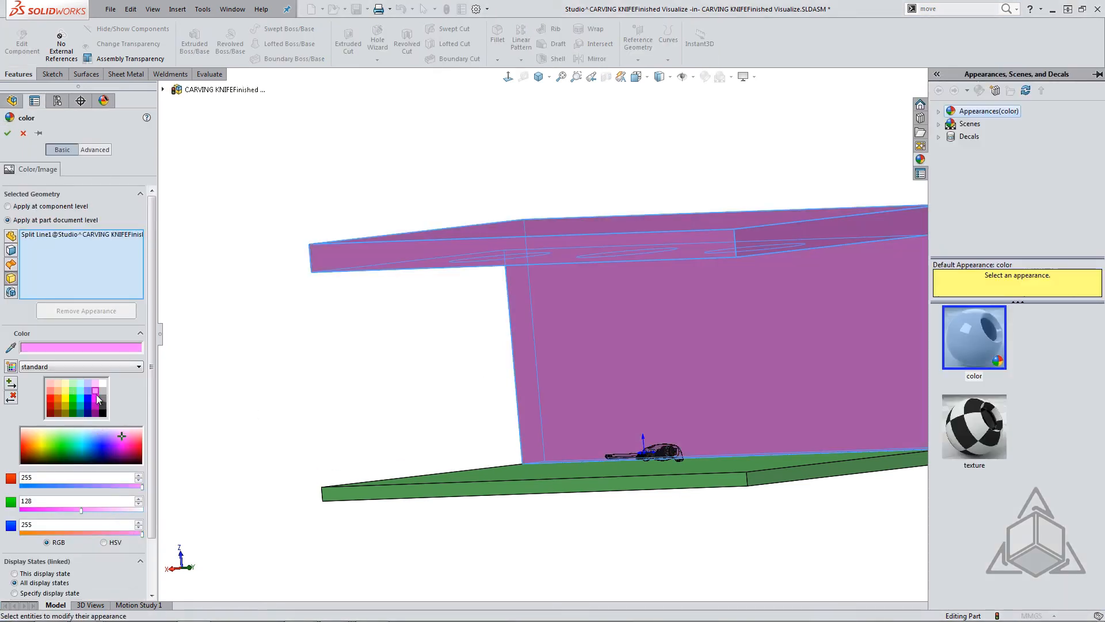
pyautogui.click(8, 132)
# Colour the three circular faces on the ceiling's underside yellow (RGB 255, 255, 0).
pyautogui.moveTo(455, 339); pyautogui.dragTo(419, 230, button='middle')
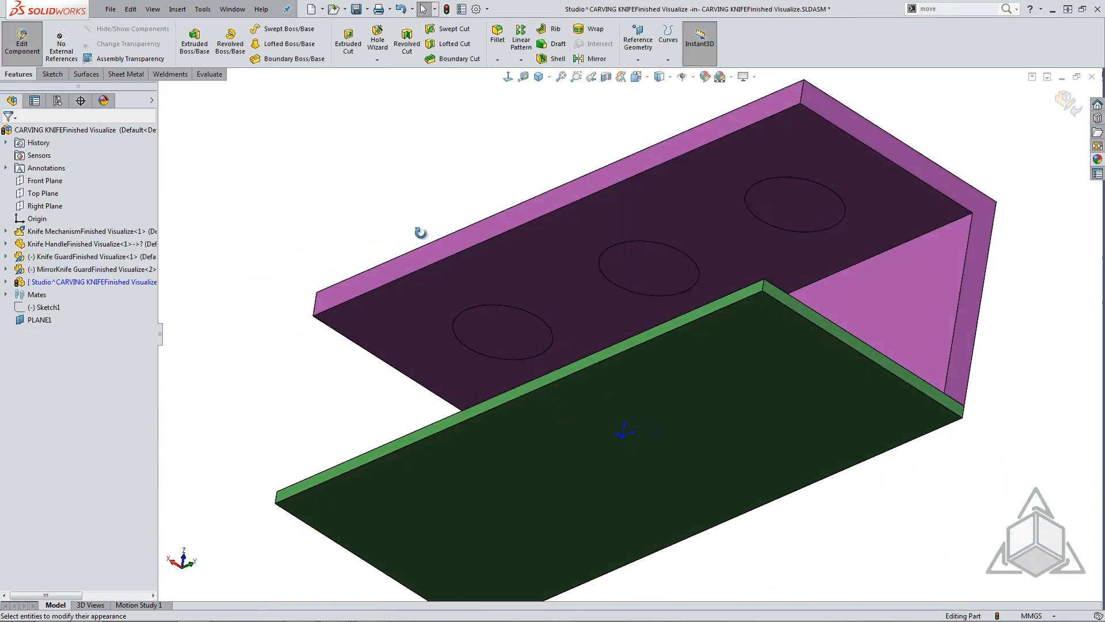
pyautogui.click(506, 323)
pyautogui.keyDown('ctrl'); pyautogui.click(657, 275); pyautogui.keyUp('ctrl')
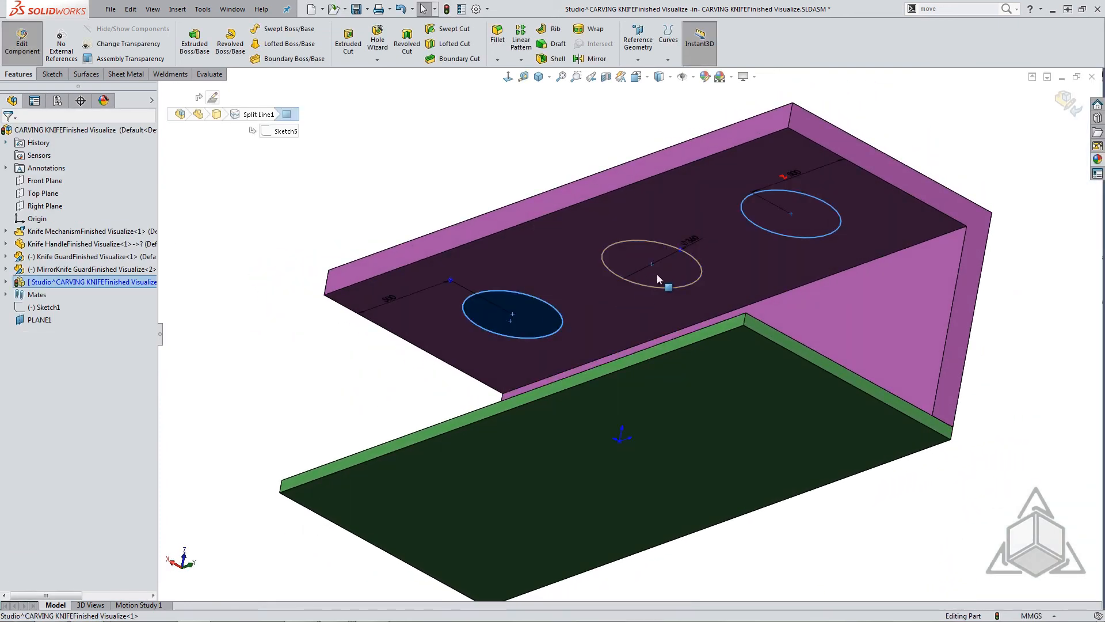
pyautogui.keyDown('ctrl'); pyautogui.click(804, 230); pyautogui.keyUp('ctrl')
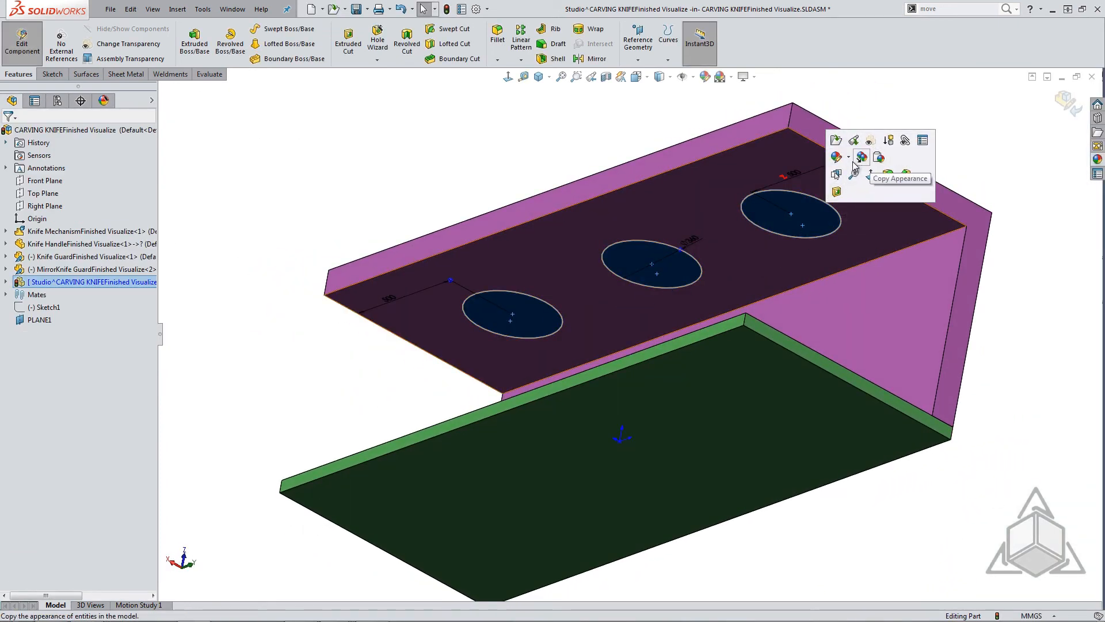
pyautogui.click(849, 159)
pyautogui.click(852, 196)
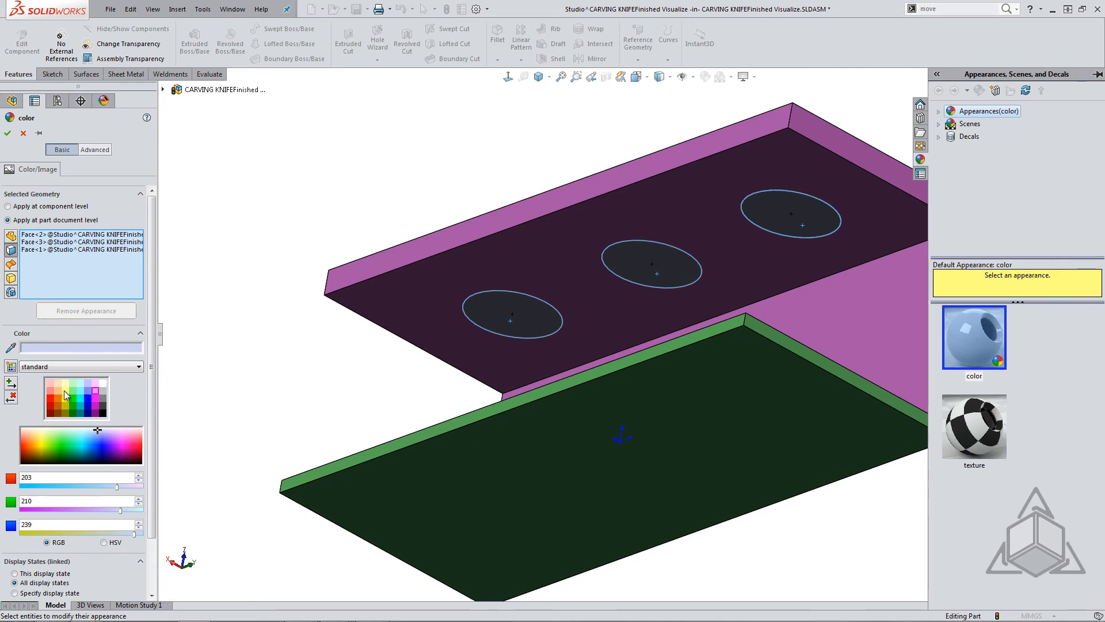
pyautogui.click(64, 391)
pyautogui.click(65, 397)
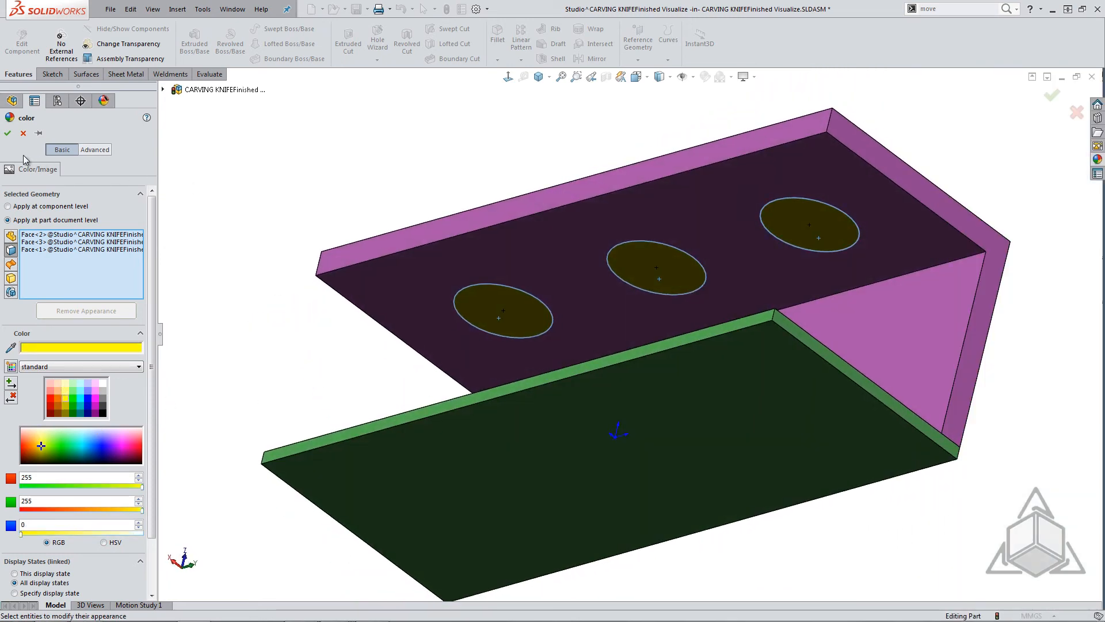
pyautogui.click(7, 133)
# Finish editing the studio part and save the assembly, storing the virtual component internally.
pyautogui.moveTo(267, 301); pyautogui.dragTo(516, 340, button='middle')
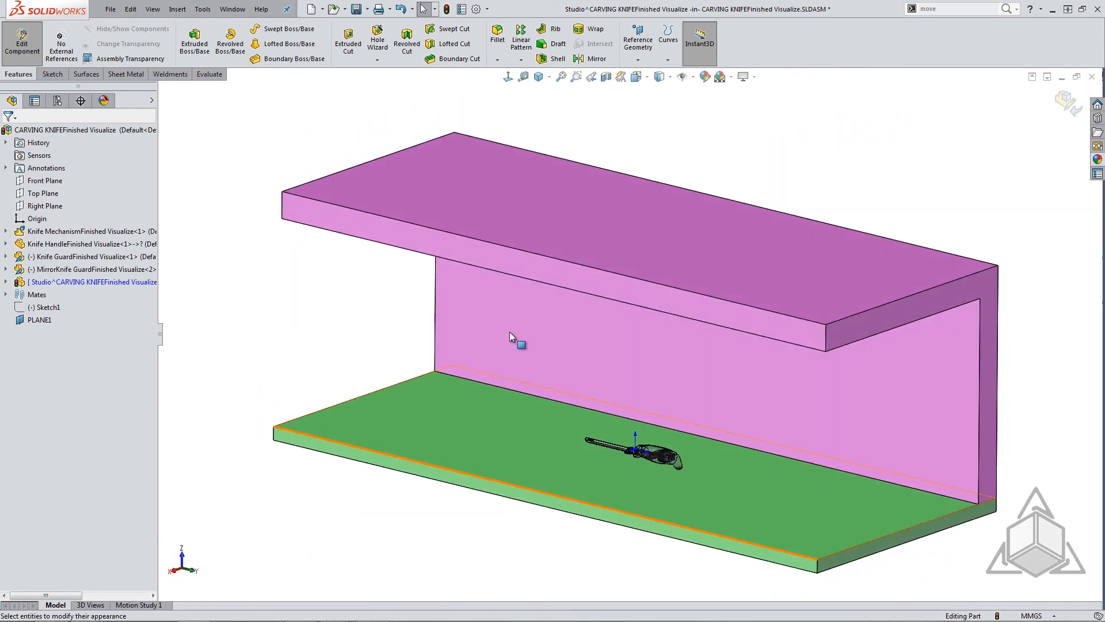
pyautogui.click(1066, 103)
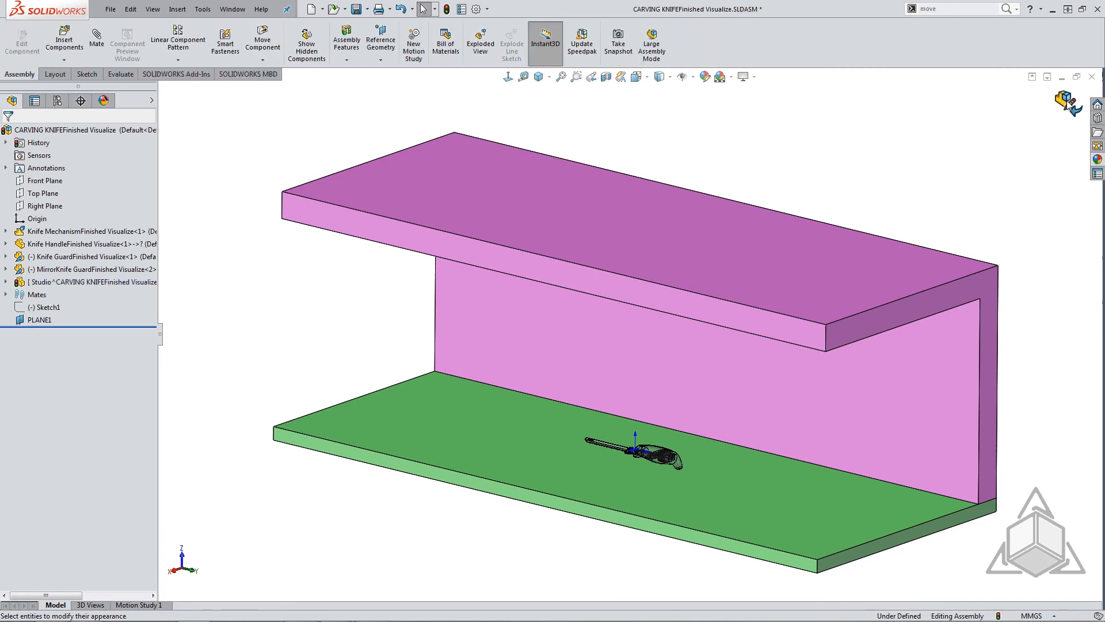
pyautogui.click(356, 9)
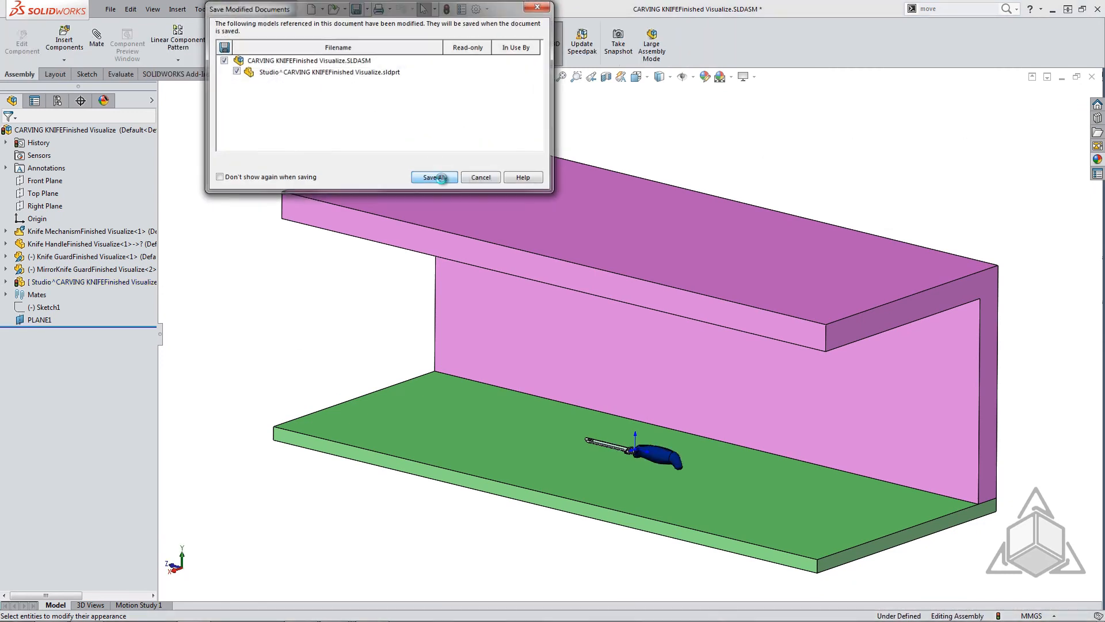
pyautogui.click(429, 176)
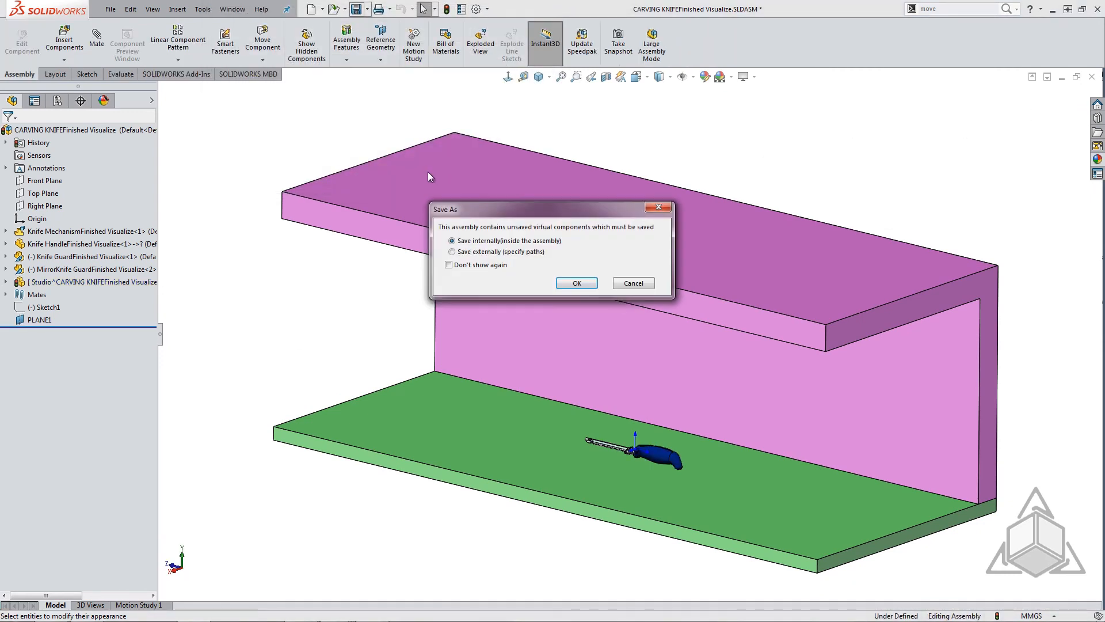
pyautogui.click(577, 283)
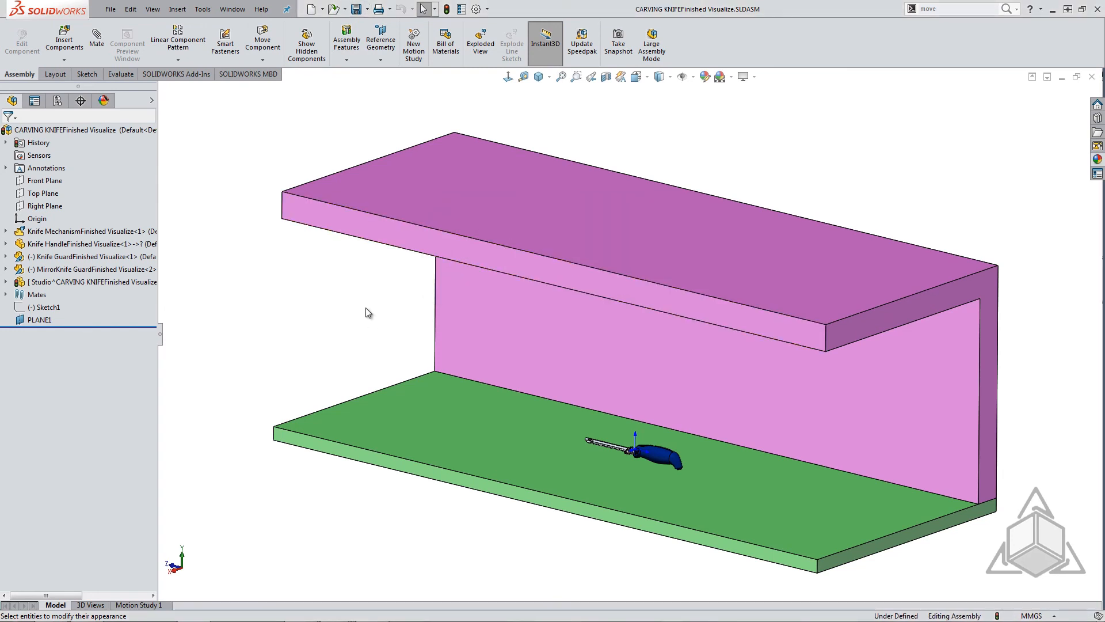
# Switch to SOLIDWORKS Visualize and close the Kitchen Plate project.
pyautogui.hotkey('alt', 'Tab')
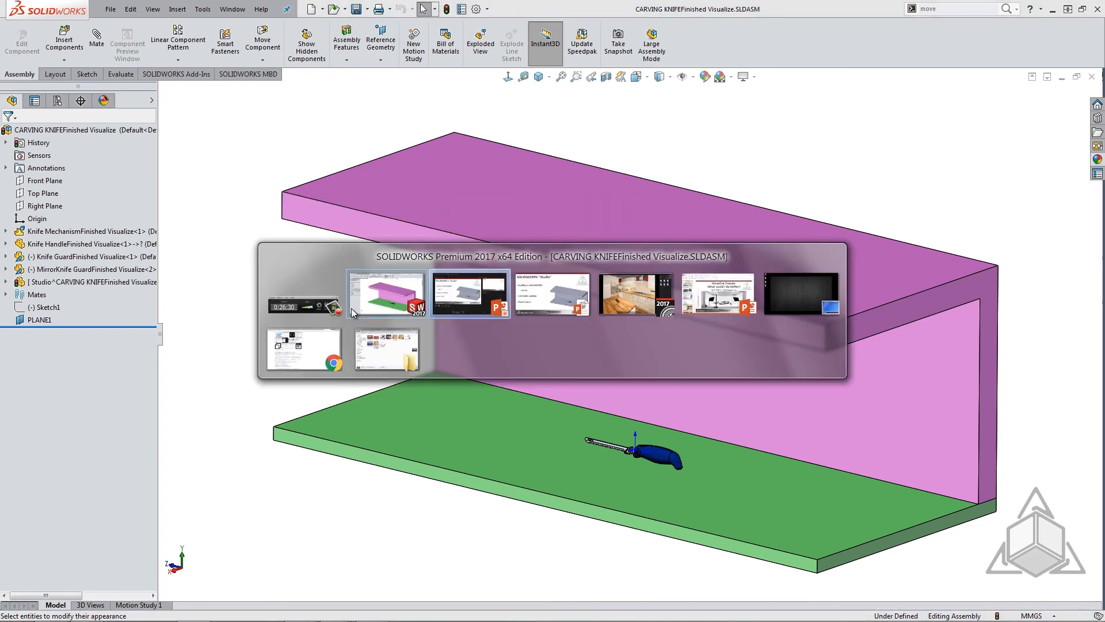
pyautogui.click(626, 302)
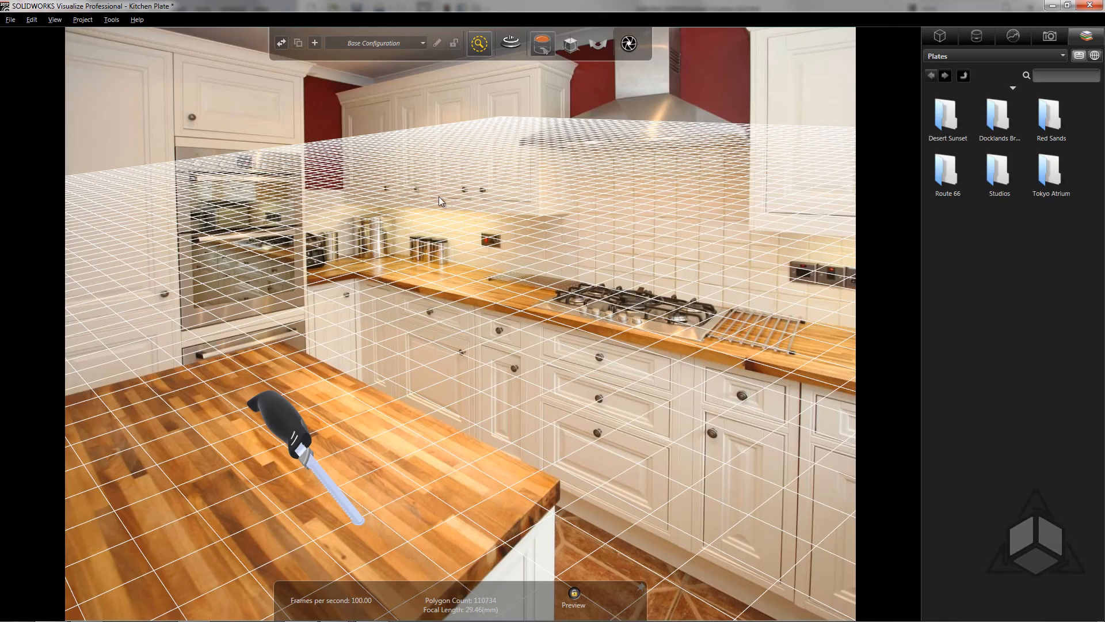
pyautogui.click(8, 20)
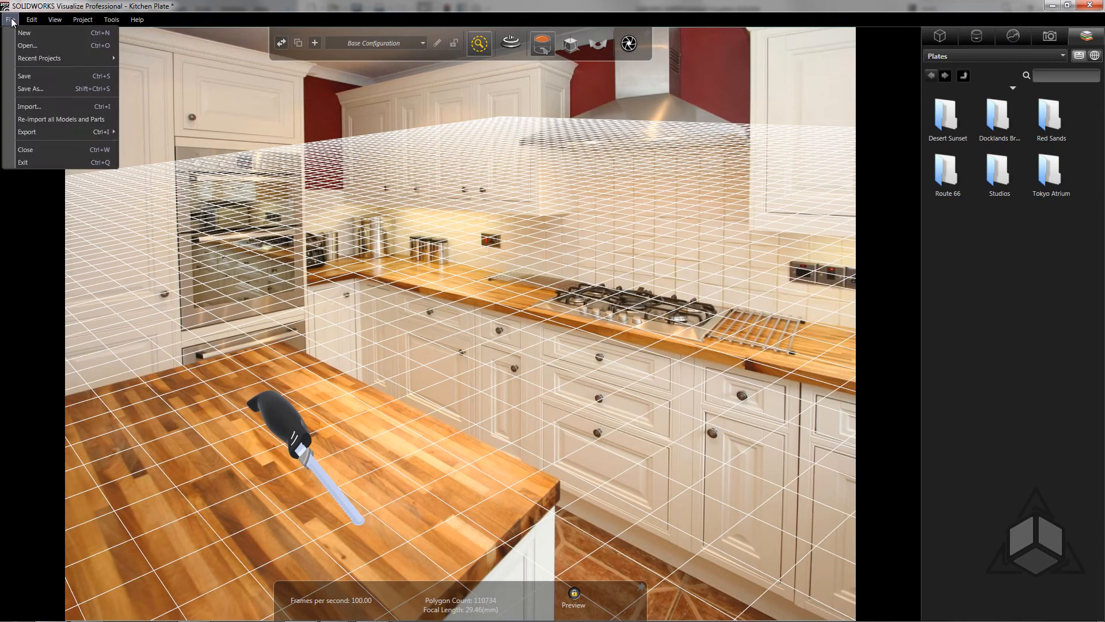
pyautogui.click(46, 149)
pyautogui.click(574, 331)
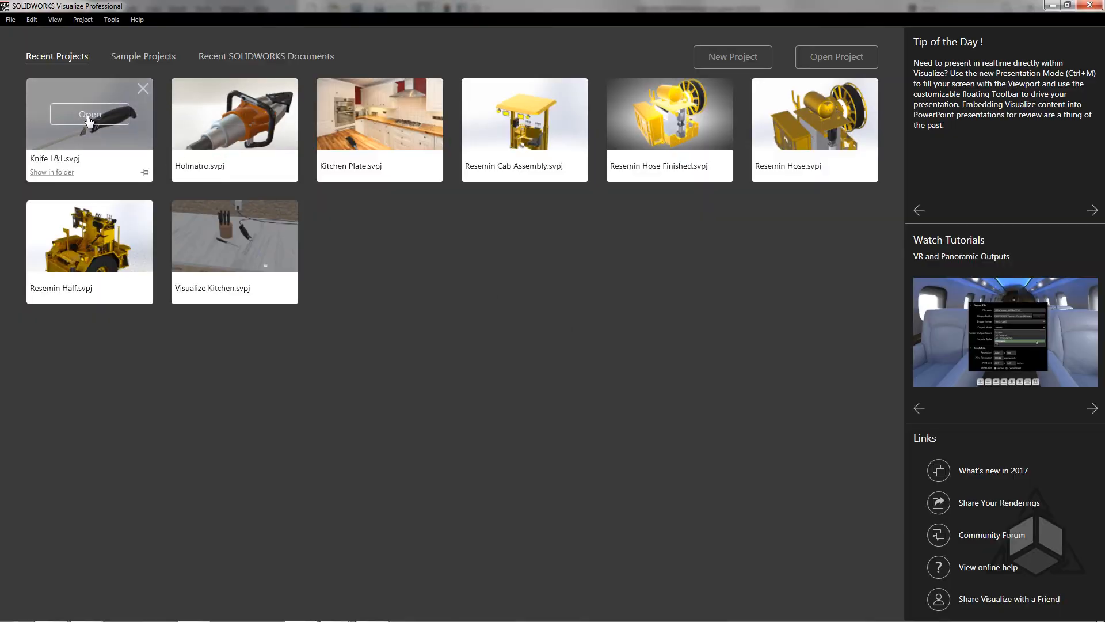
# Open the recent project Knife L&L.svpj and re-import its modified CARVING KNIFEFinished Visualize.SLDASM source.
pyautogui.click(90, 115)
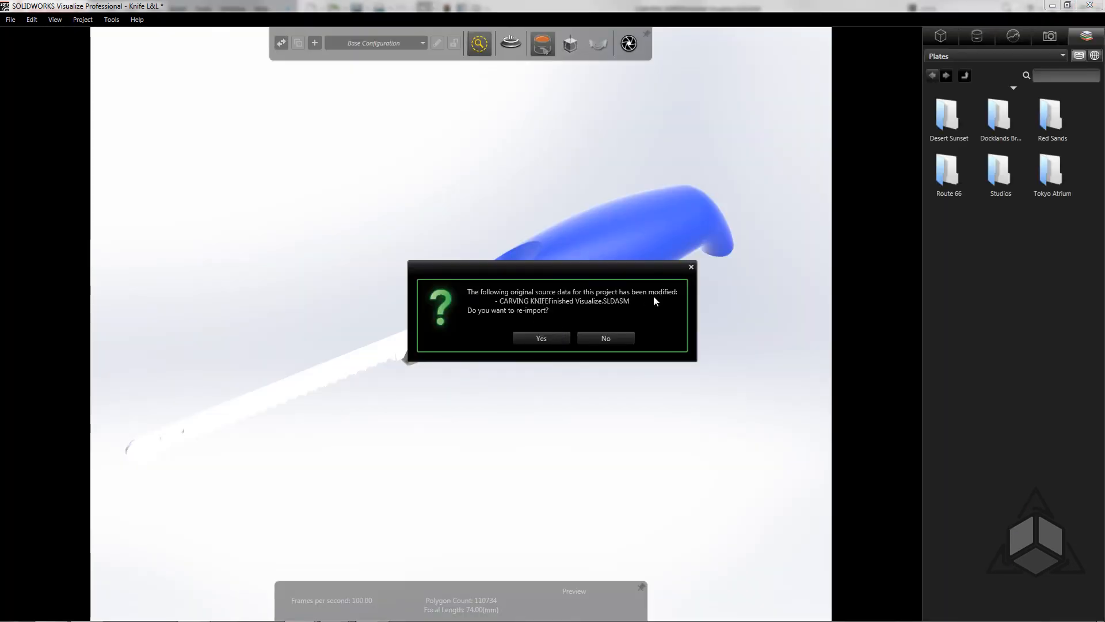
pyautogui.click(540, 338)
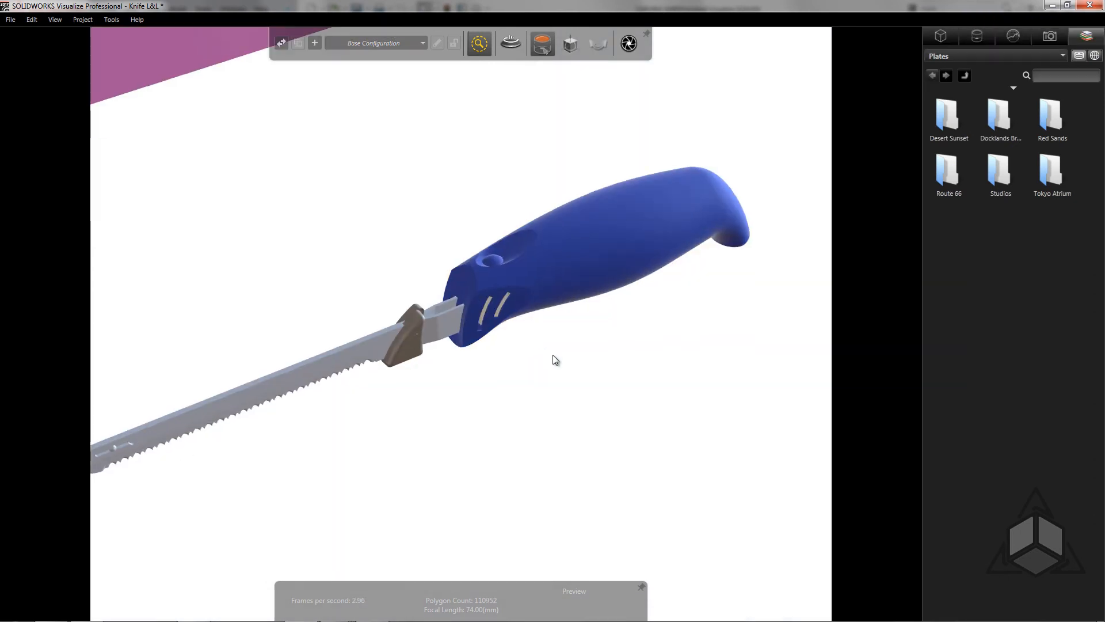
# Select the entire knife-and-studio model and move it vertically to about Y 0.098, so the studio floor clears the environment floor.
pyautogui.scroll(-12, 552, 356)
pyautogui.moveTo(537, 347); pyautogui.dragTo(412, 338, button='middle')
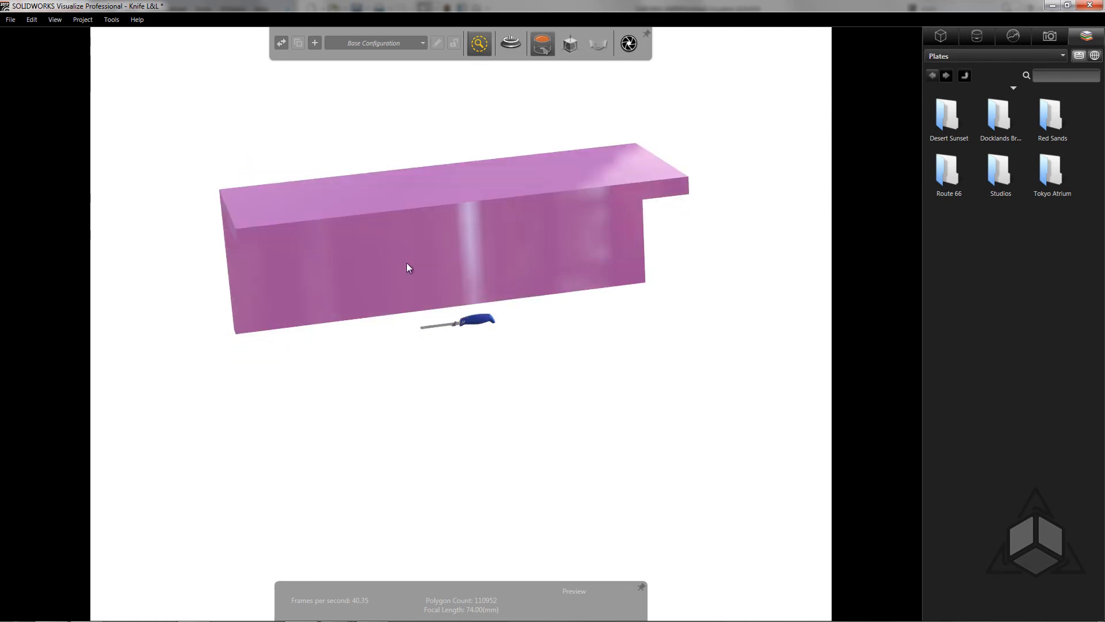
pyautogui.click(415, 282)
pyautogui.click(713, 354)
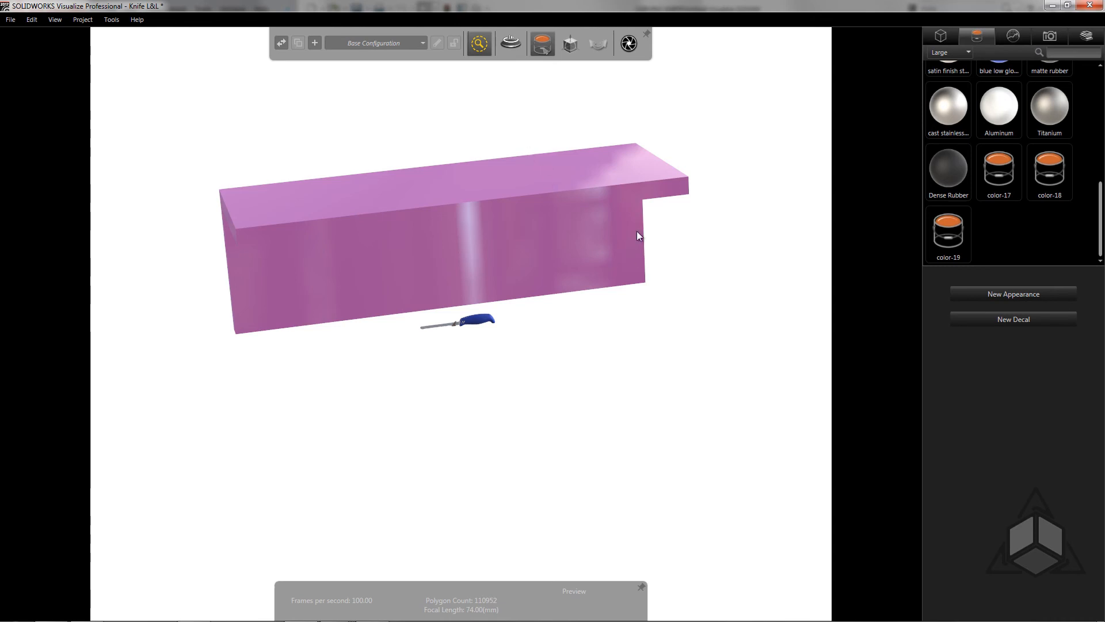
pyautogui.moveTo(636, 231); pyautogui.dragTo(489, 333, button='middle')
pyautogui.click(503, 318)
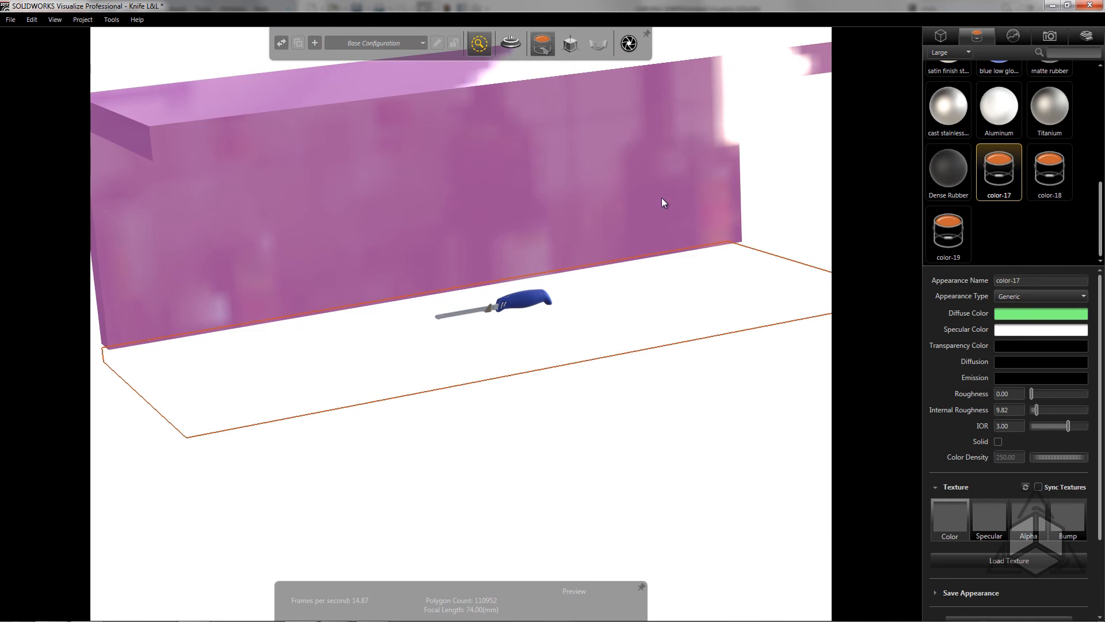
pyautogui.keyDown('ctrl'); pyautogui.click(352, 226); pyautogui.keyUp('ctrl')
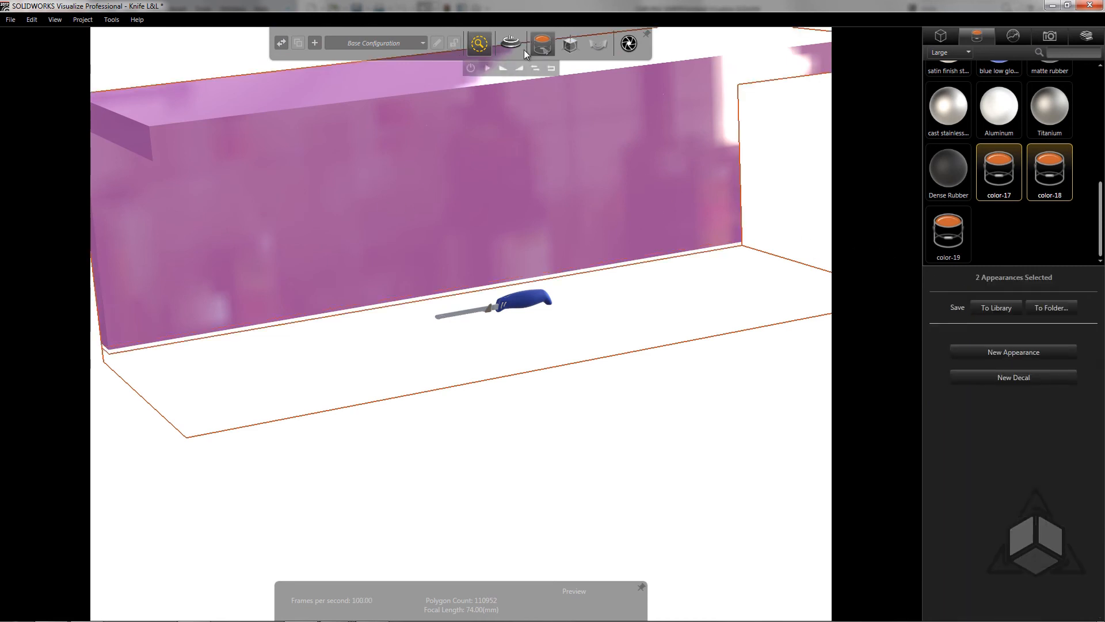
pyautogui.moveTo(540, 44)
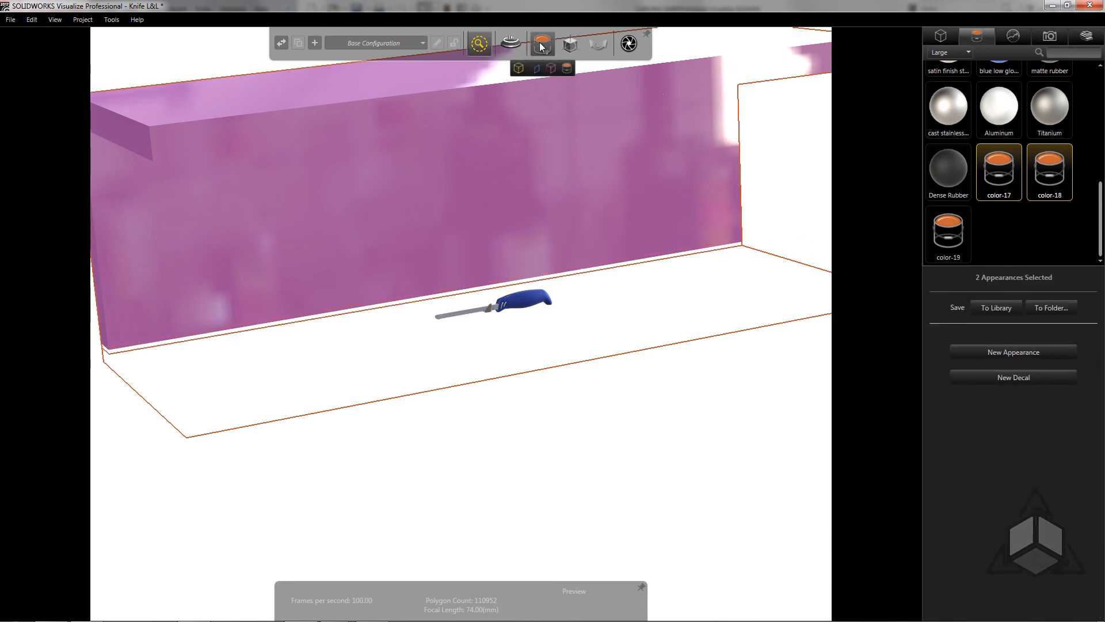
pyautogui.click(516, 71)
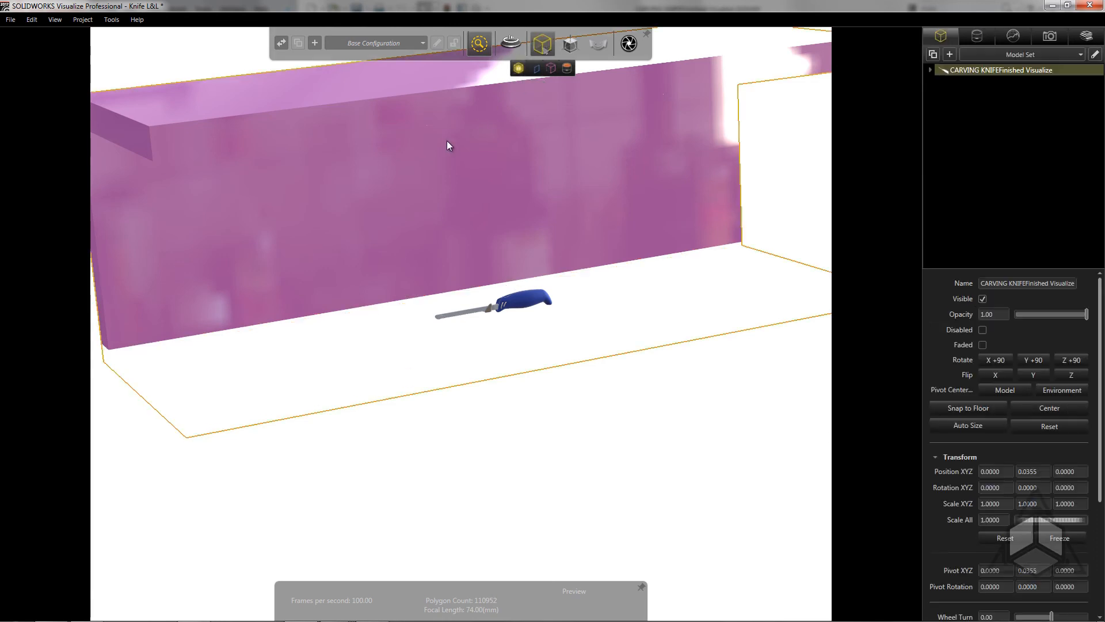
pyautogui.click(575, 43)
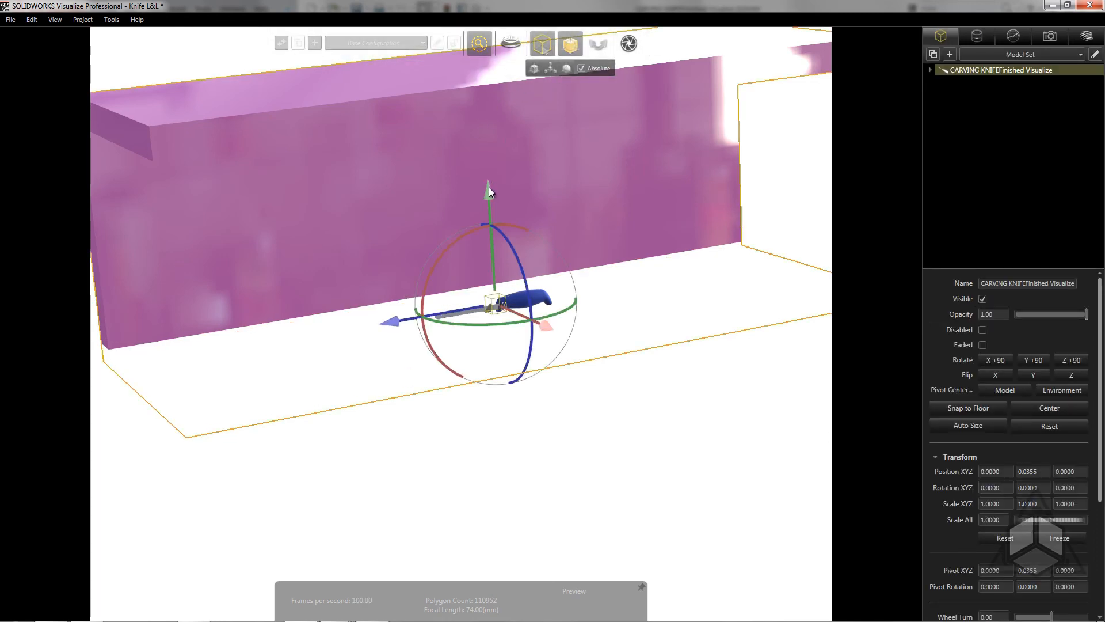
pyautogui.moveTo(489, 187); pyautogui.dragTo(487, 168)
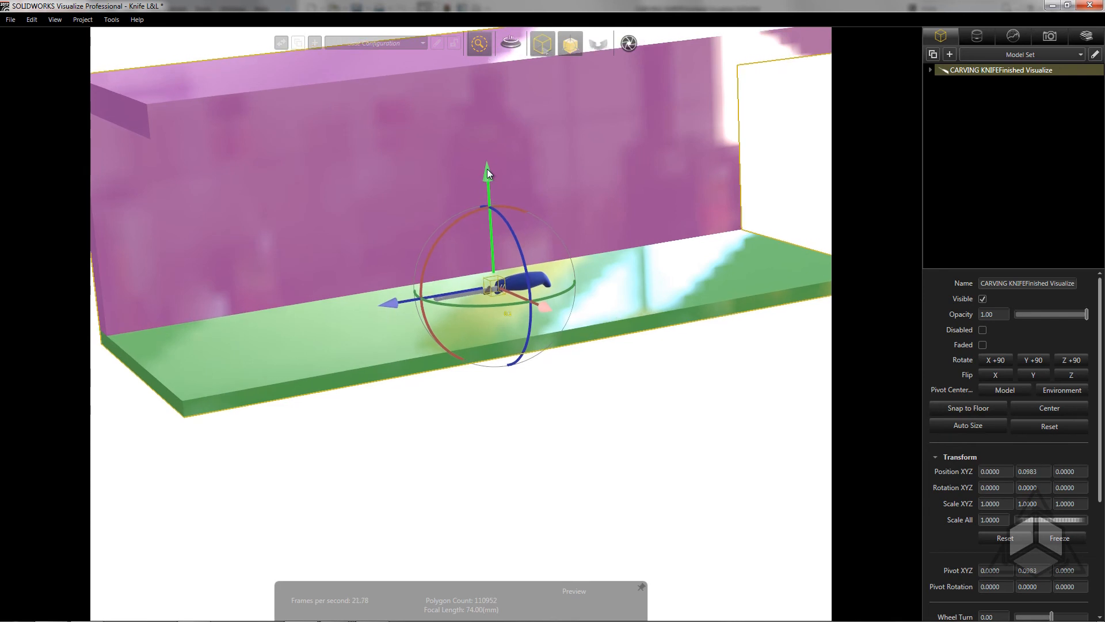
pyautogui.click(625, 473)
pyautogui.moveTo(509, 253); pyautogui.dragTo(719, 214)
# Apply the light studio backplate from the library's Studios collection.
pyautogui.click(1080, 37)
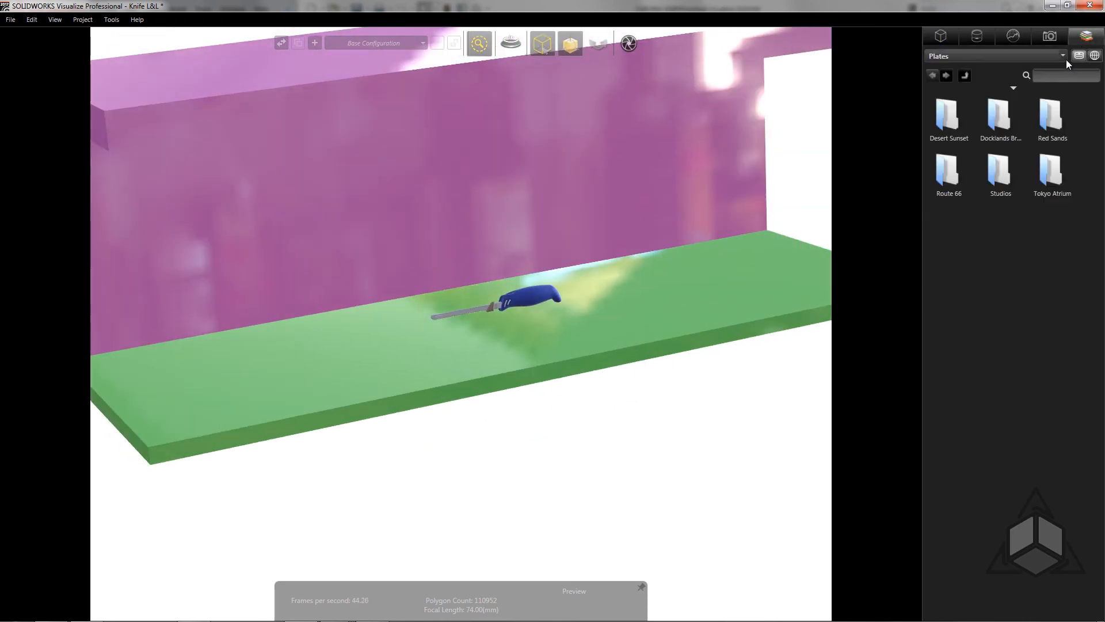
pyautogui.doubleClick(1009, 184)
pyautogui.doubleClick(1052, 106)
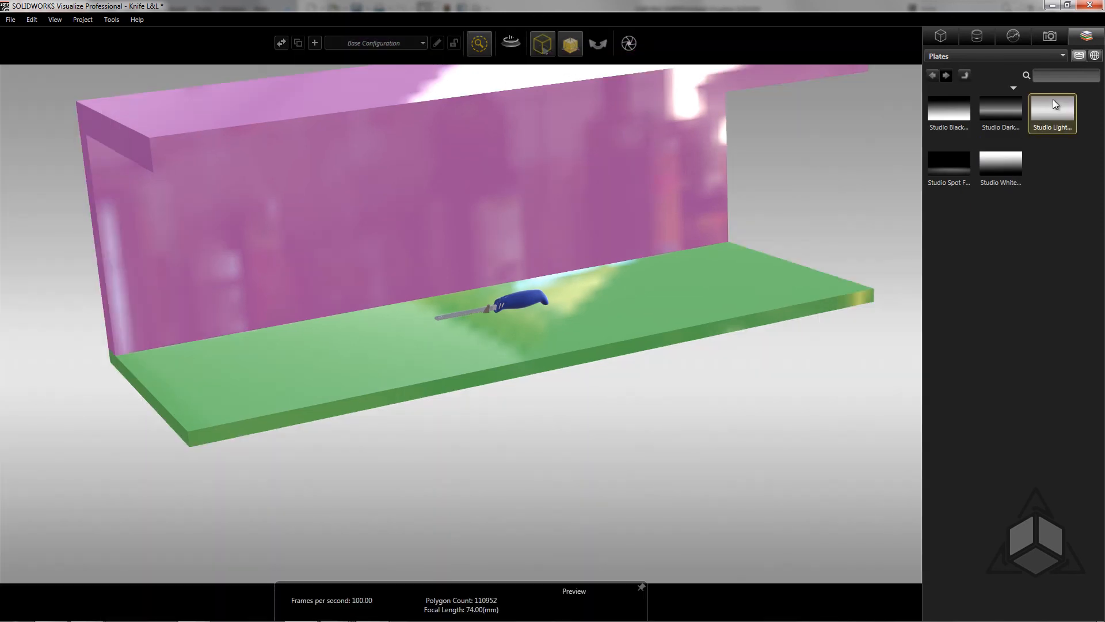
# Replace the scene's lighting environment with the Auto Photo studio environment from the library.
pyautogui.click(1061, 55)
pyautogui.click(1021, 81)
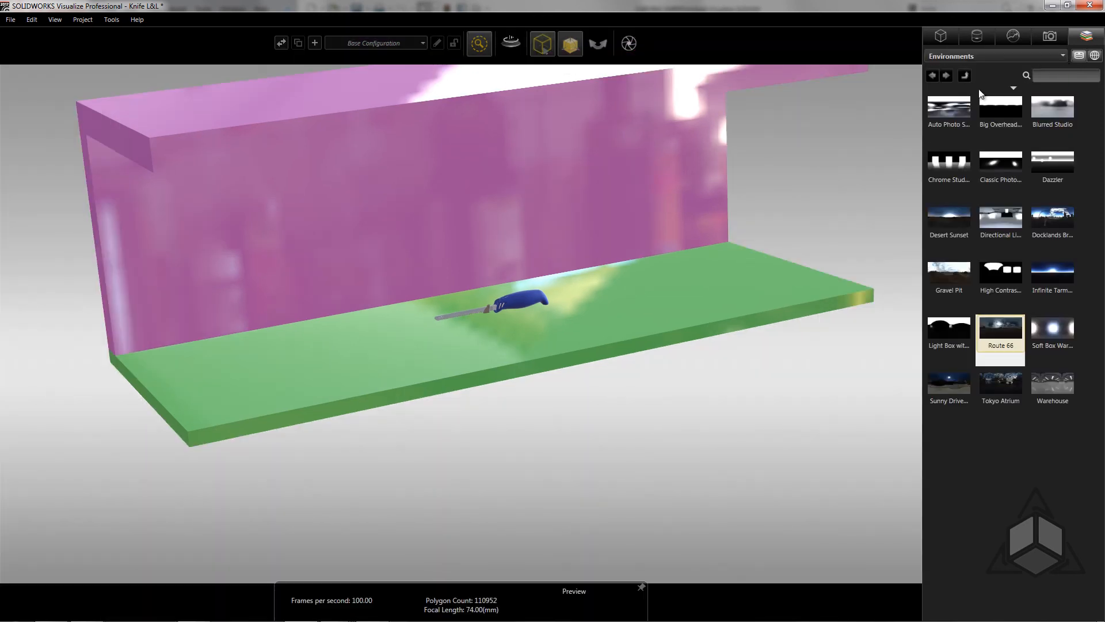
pyautogui.doubleClick(948, 114)
pyautogui.moveTo(846, 167); pyautogui.dragTo(842, 141)
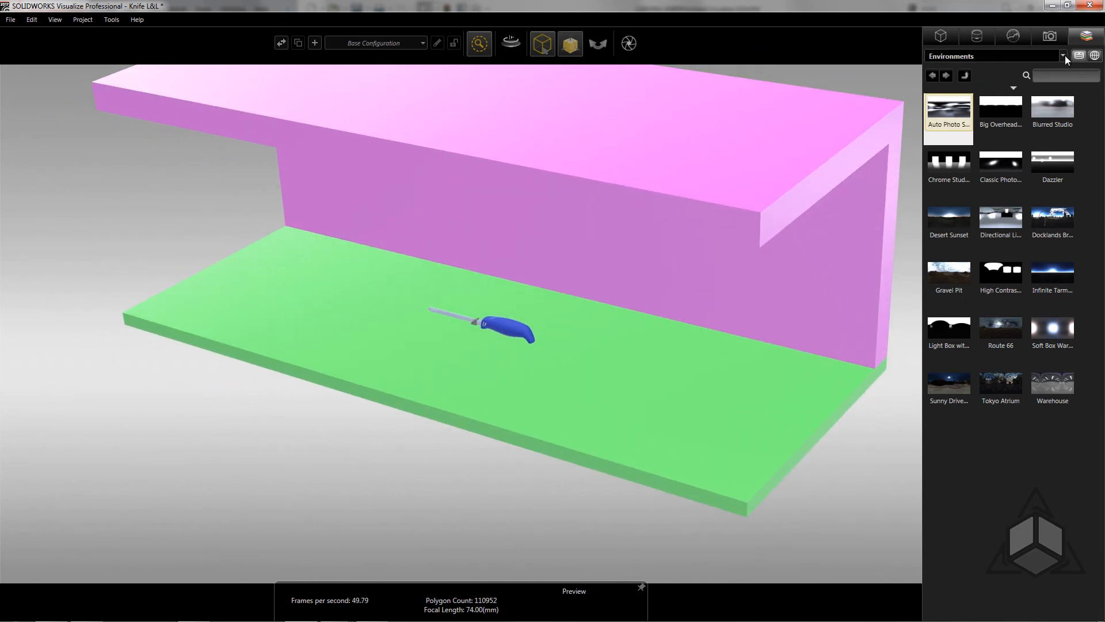
# Search the appearance library for "marb", apply the smooth white marble to the studio's green floor, and clear the search.
pyautogui.click(1065, 55)
pyautogui.click(976, 99)
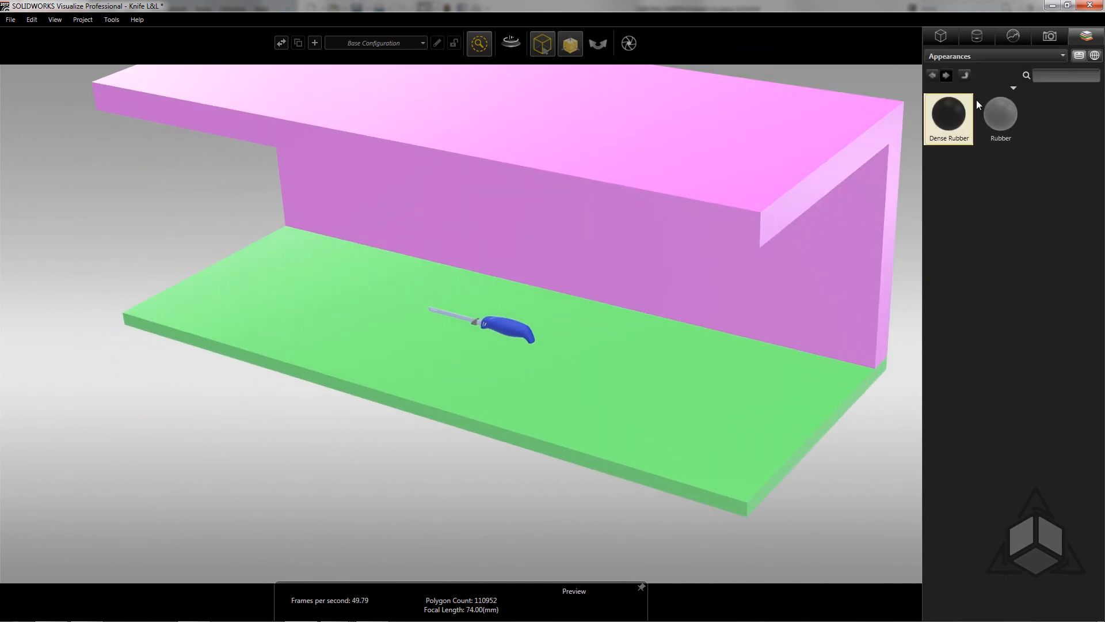
pyautogui.click(933, 75)
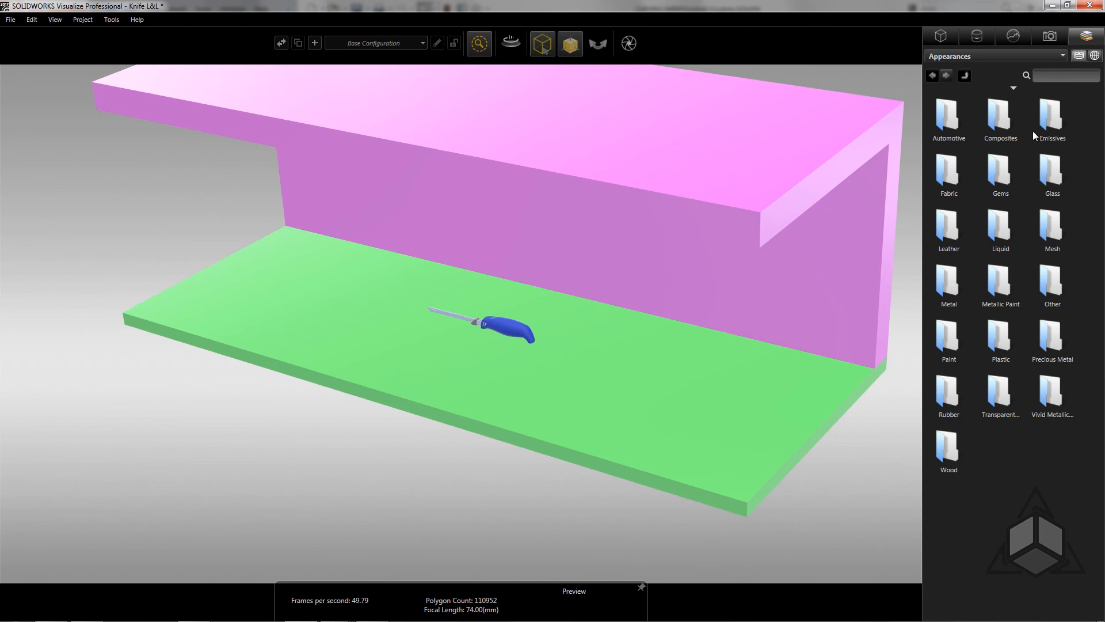
pyautogui.click(1057, 75)
pyautogui.write('marb')
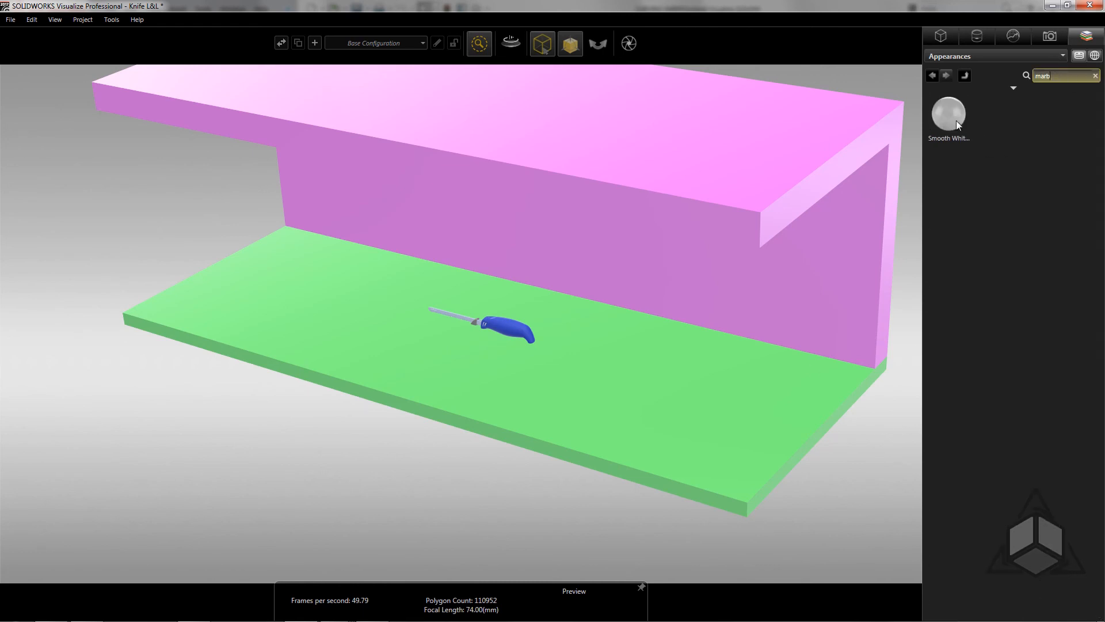
pyautogui.moveTo(955, 119); pyautogui.dragTo(640, 386)
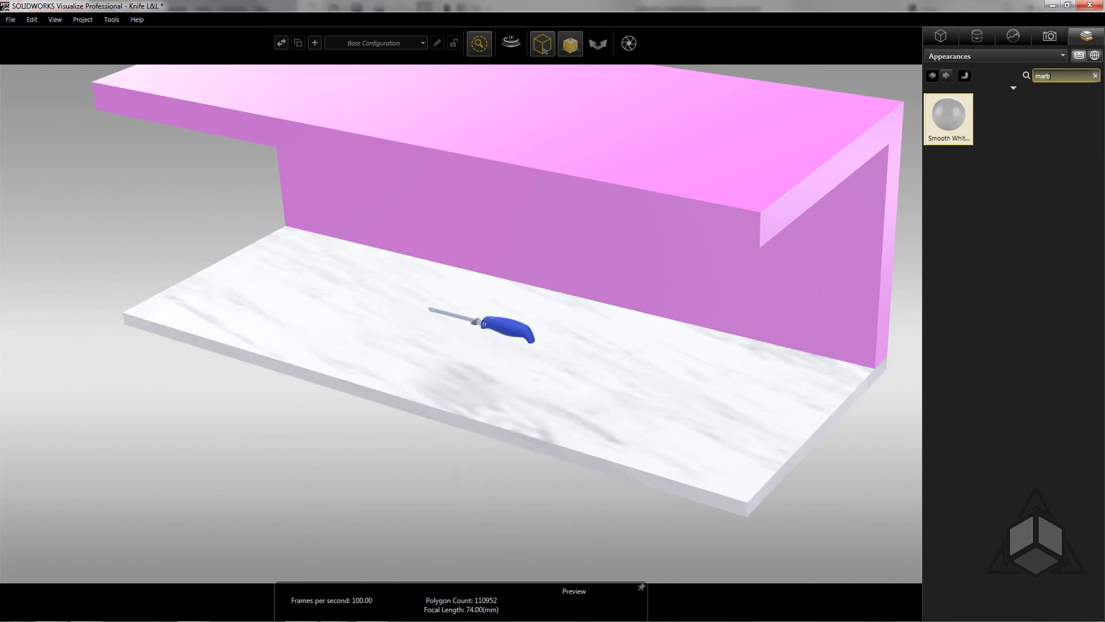
pyautogui.click(1095, 76)
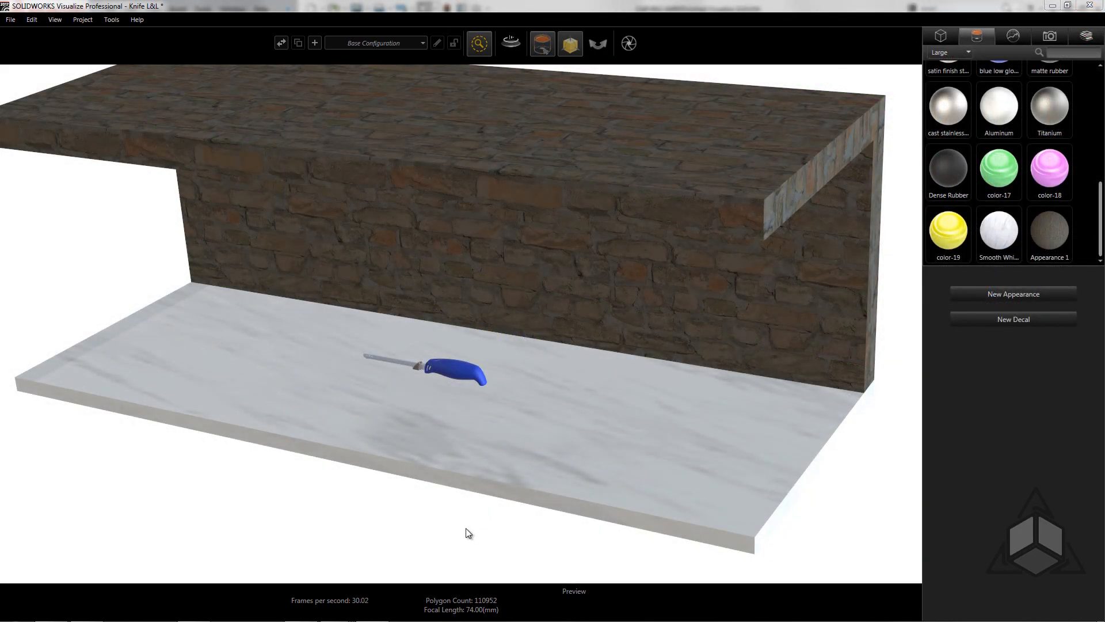
# Apply the Warm Light emissive appearance to the three yellow circular faces on the ceiling's underside.
pyautogui.moveTo(498, 375); pyautogui.dragTo(522, 344)
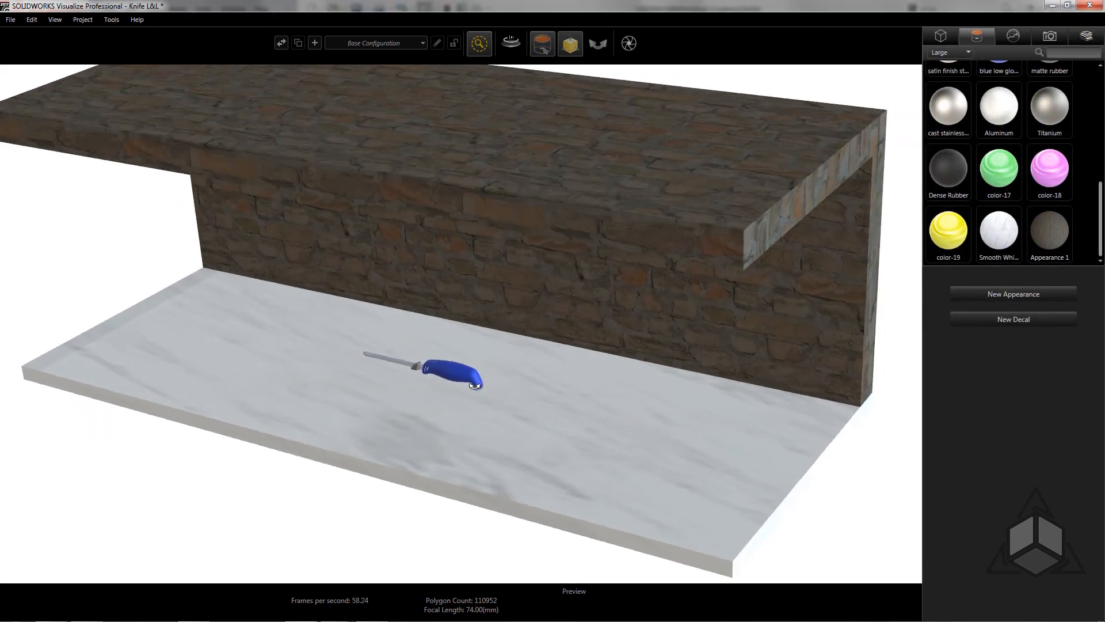
pyautogui.moveTo(413, 309); pyautogui.dragTo(420, 175)
pyautogui.scroll(5, 417, 157)
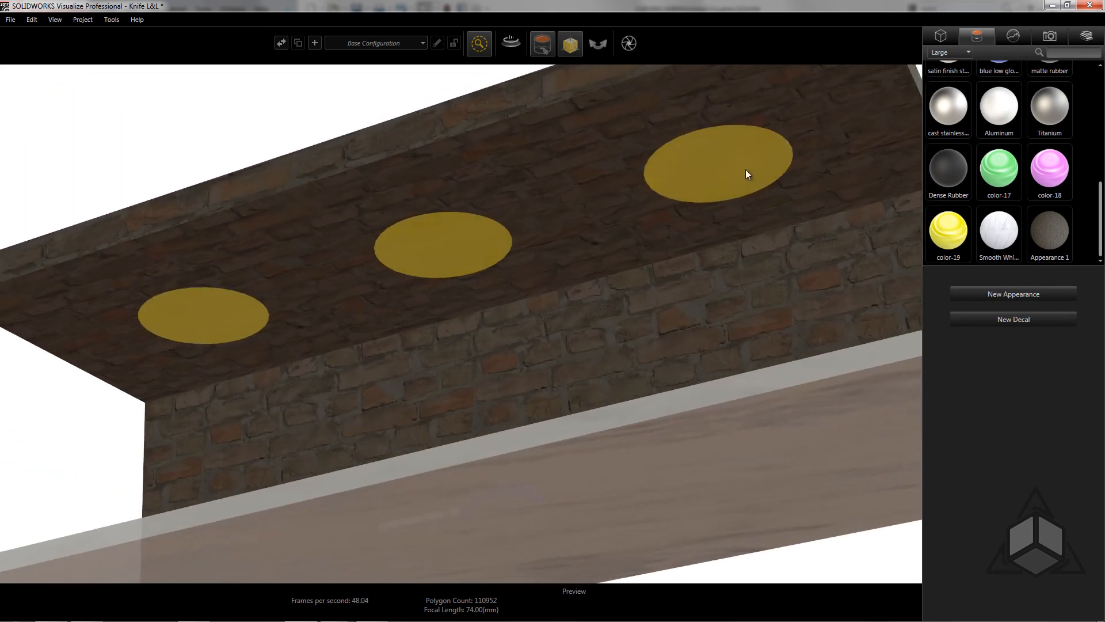
pyautogui.click(1086, 36)
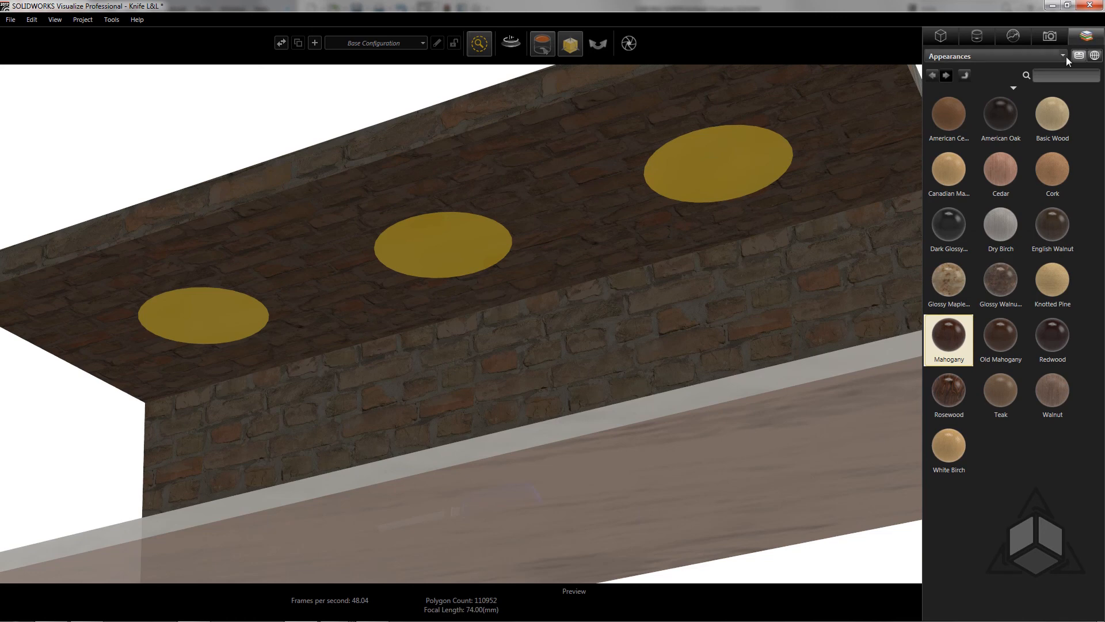
pyautogui.click(1062, 56)
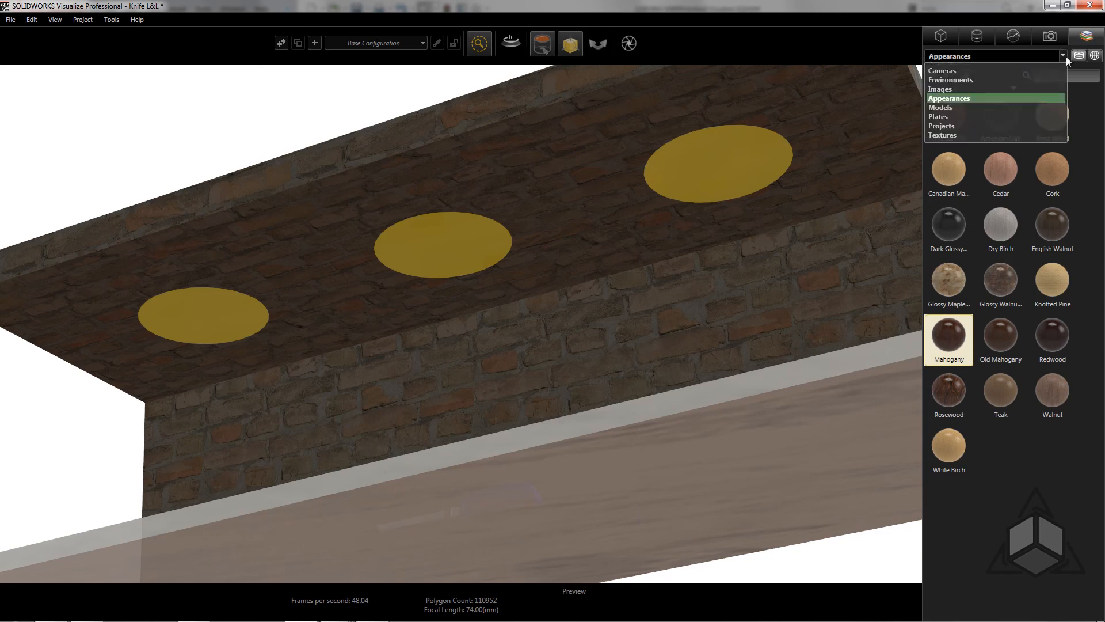
pyautogui.click(976, 97)
pyautogui.click(933, 75)
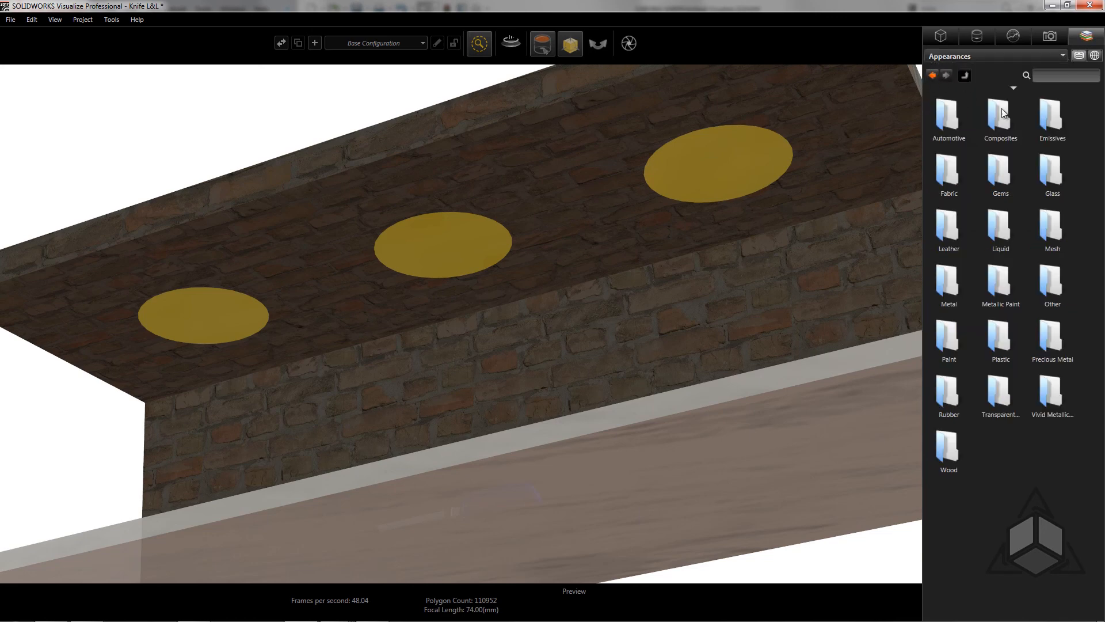
pyautogui.doubleClick(1053, 116)
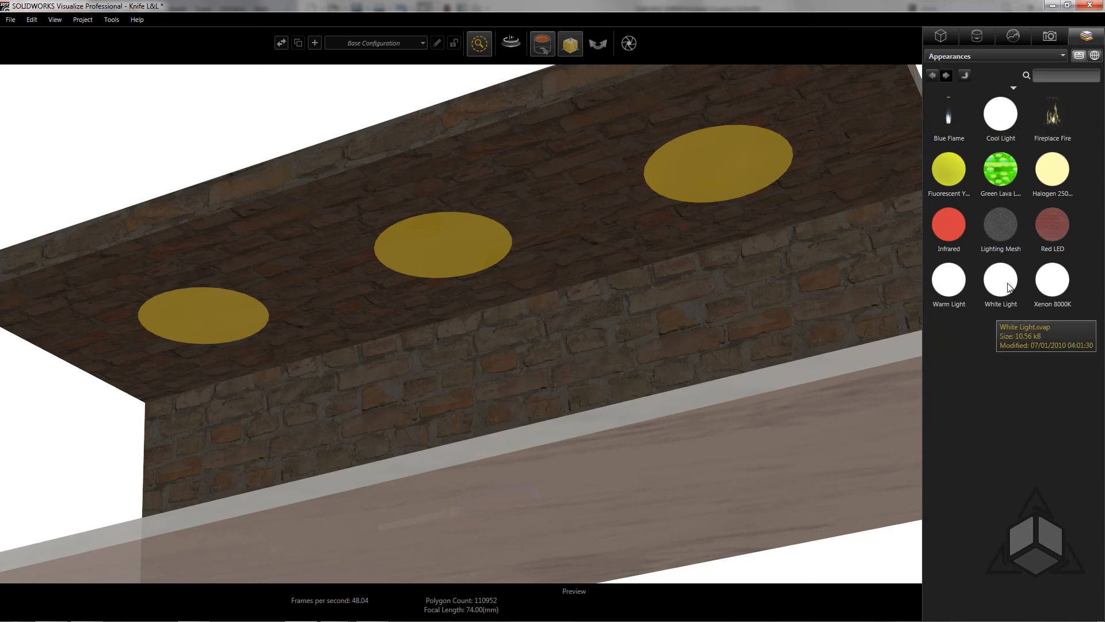
pyautogui.moveTo(948, 281); pyautogui.dragTo(378, 439)
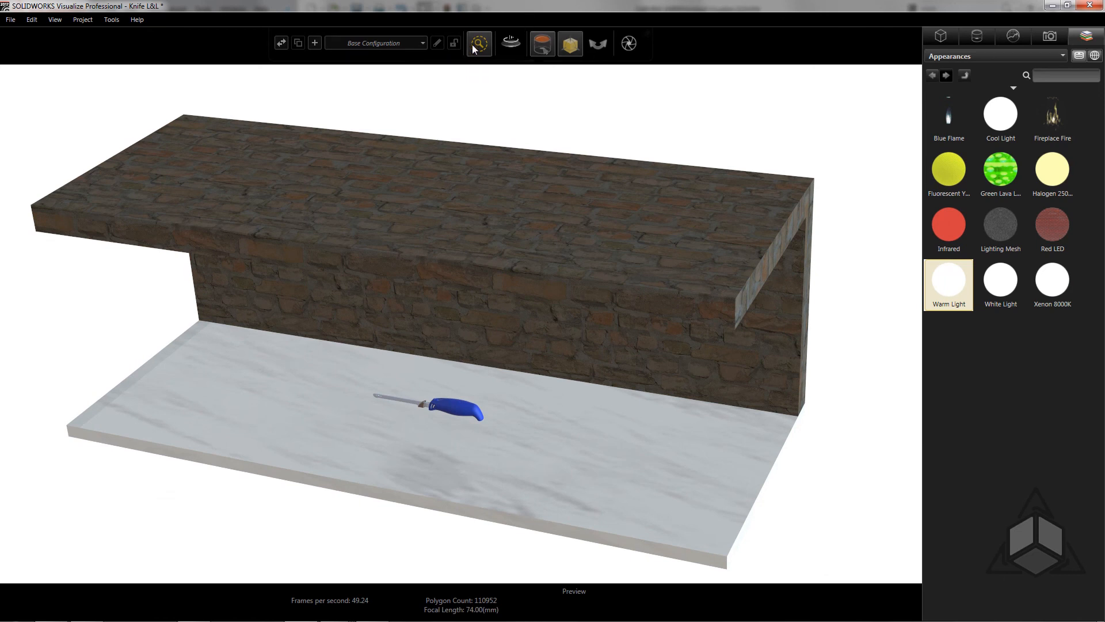
# Switch the viewport to Accurate rendering and set the Warm Light appearance's brightness to 10.
pyautogui.moveTo(473, 48)
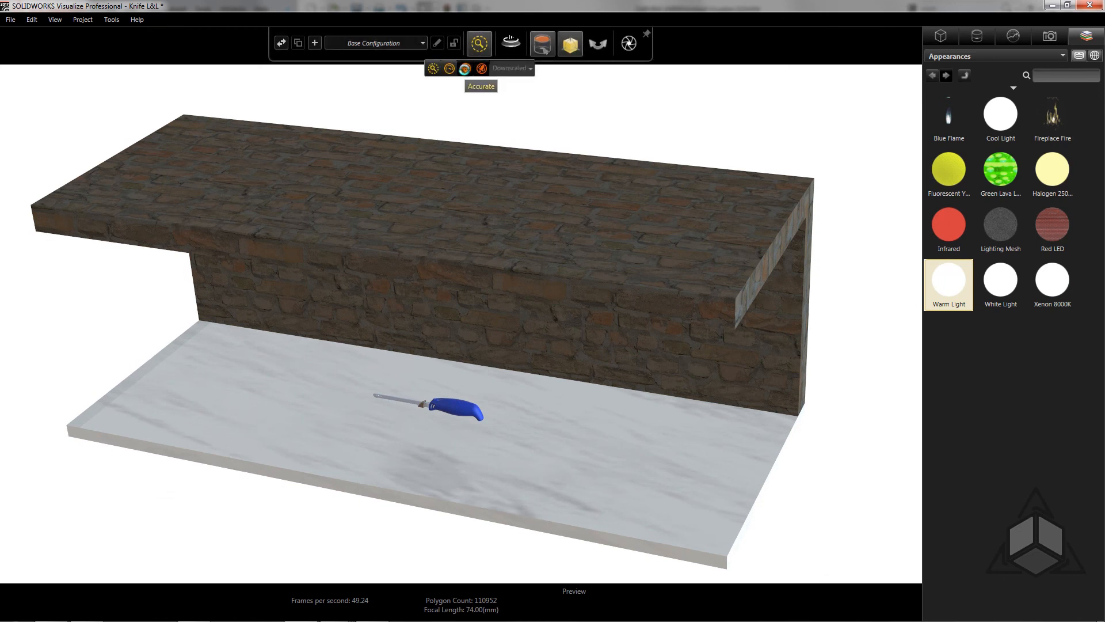
pyautogui.click(465, 69)
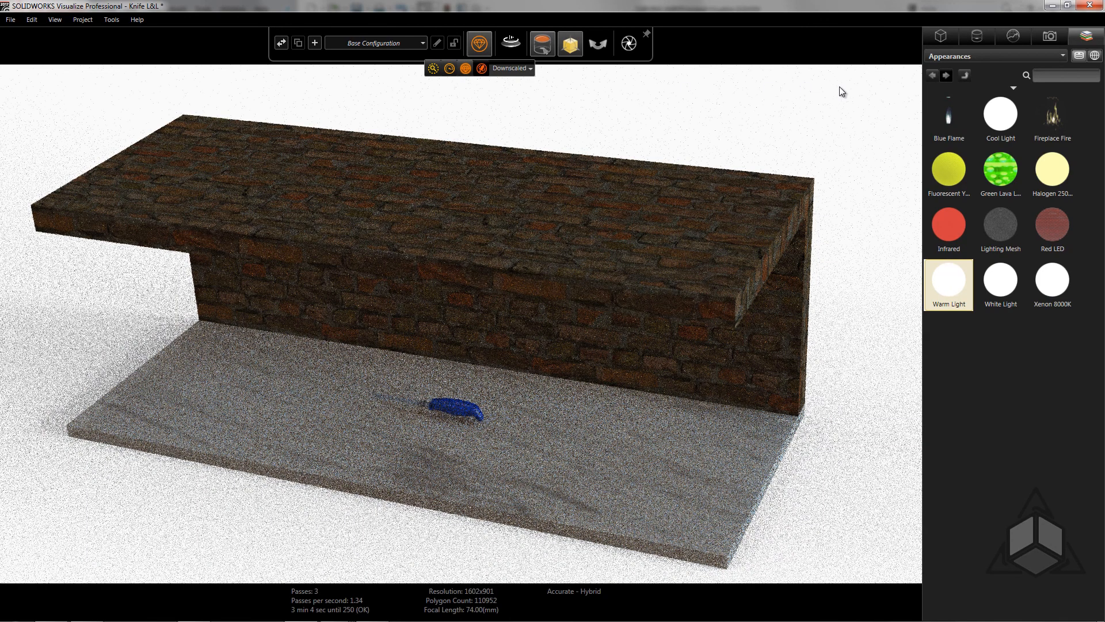
pyautogui.click(978, 40)
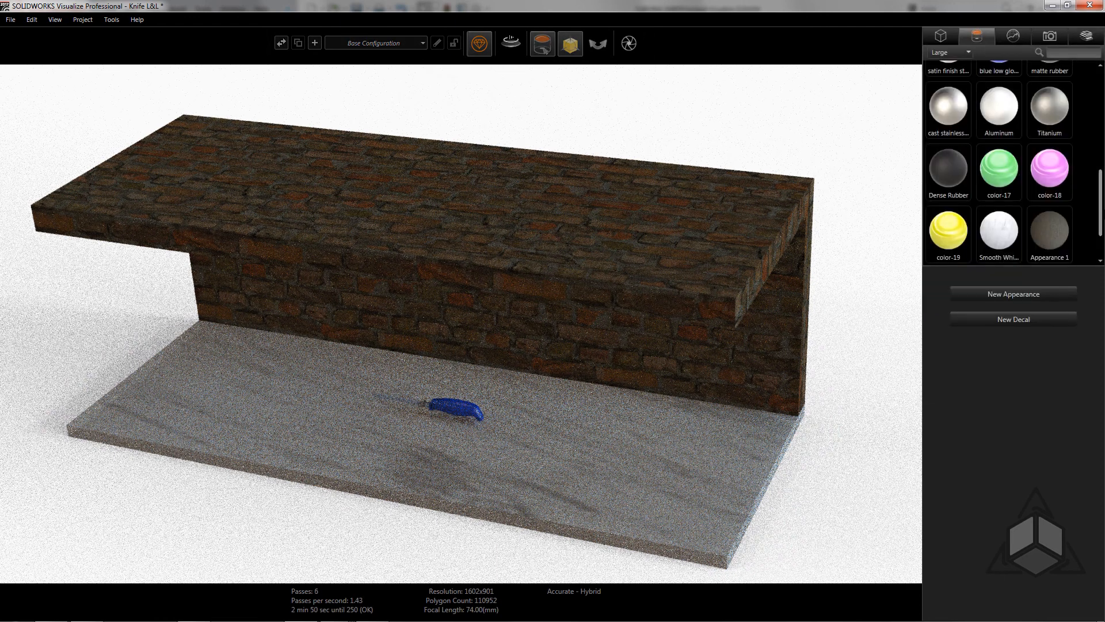
pyautogui.scroll(-1, 948, 230)
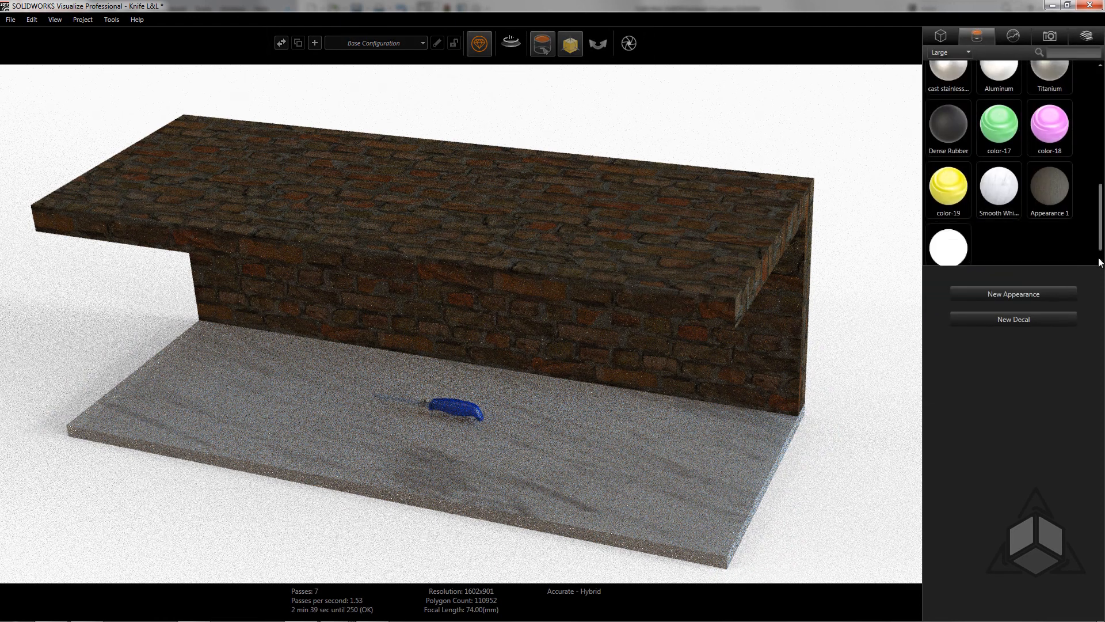
pyautogui.click(948, 245)
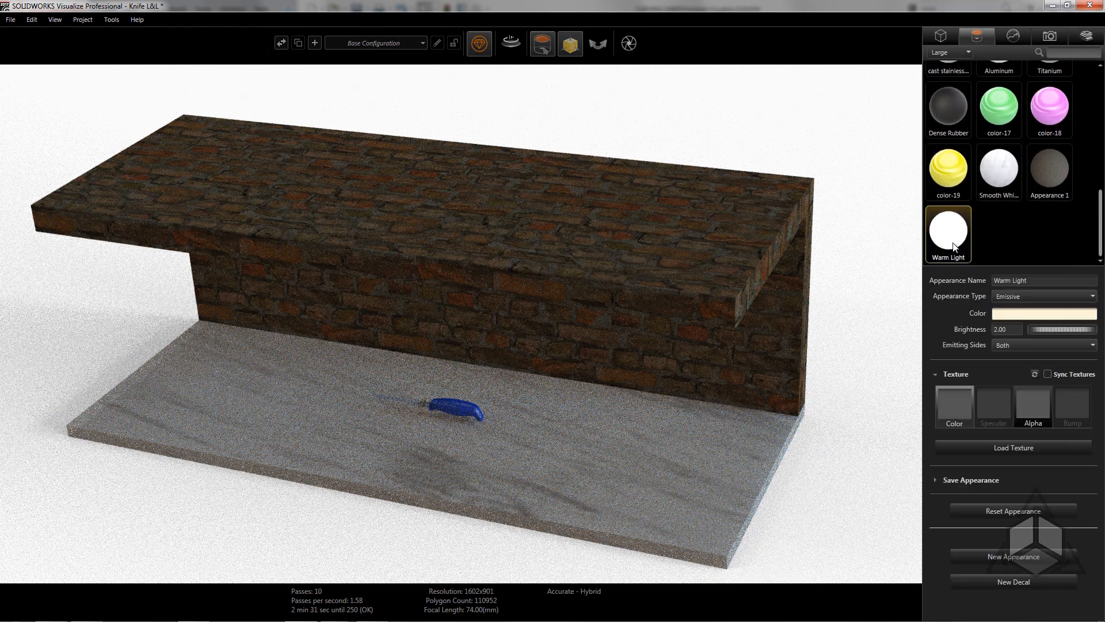
pyautogui.click(1006, 330)
pyautogui.write('10')
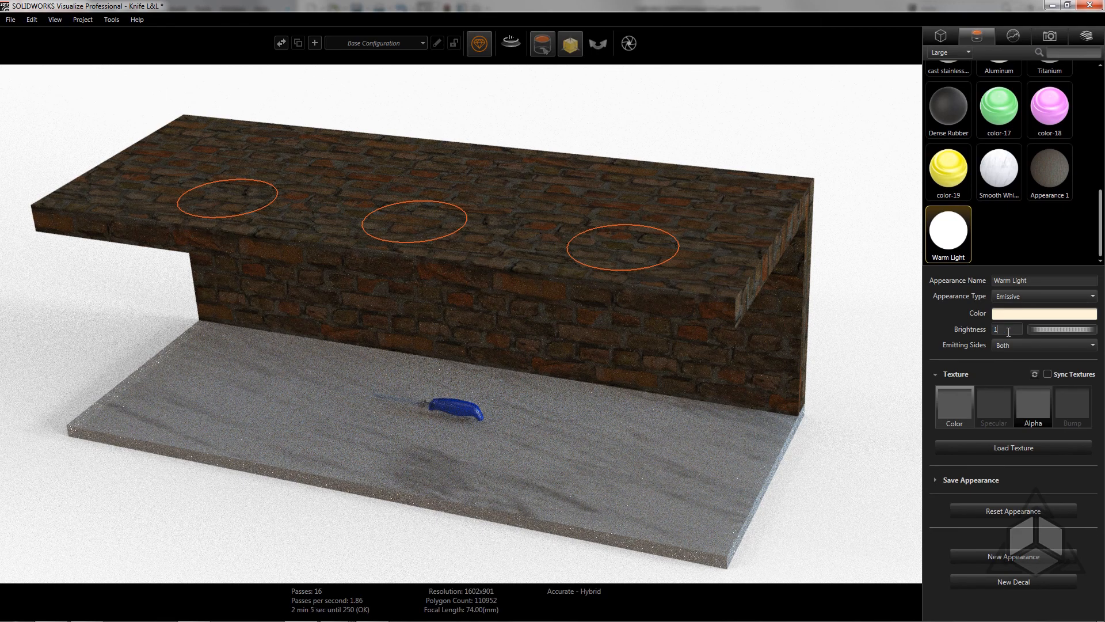
pyautogui.press('Tab')
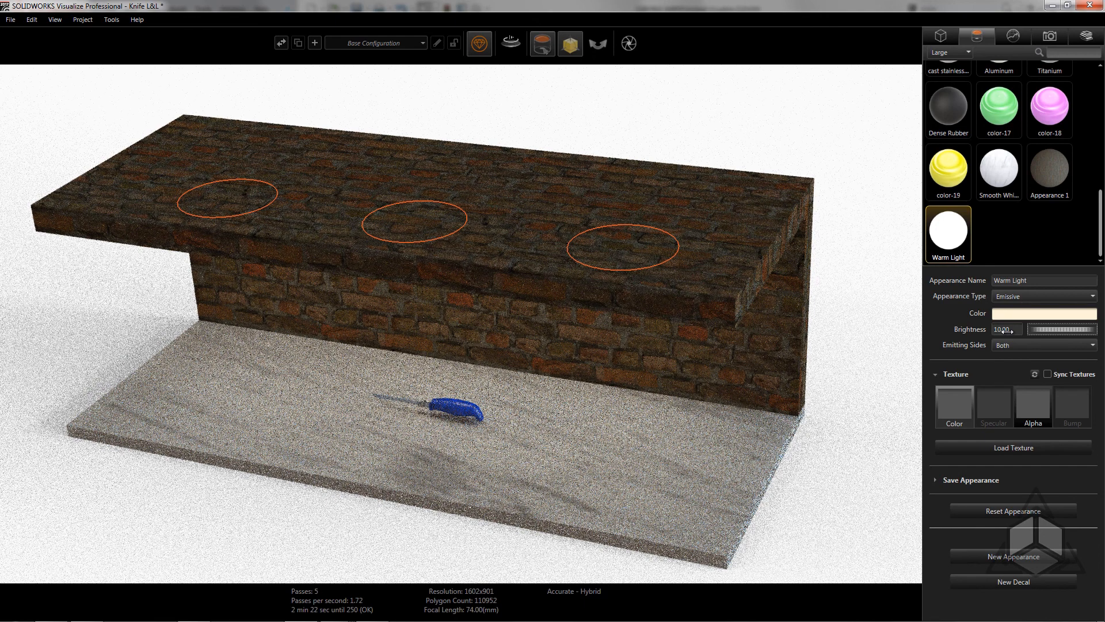
pyautogui.click(859, 404)
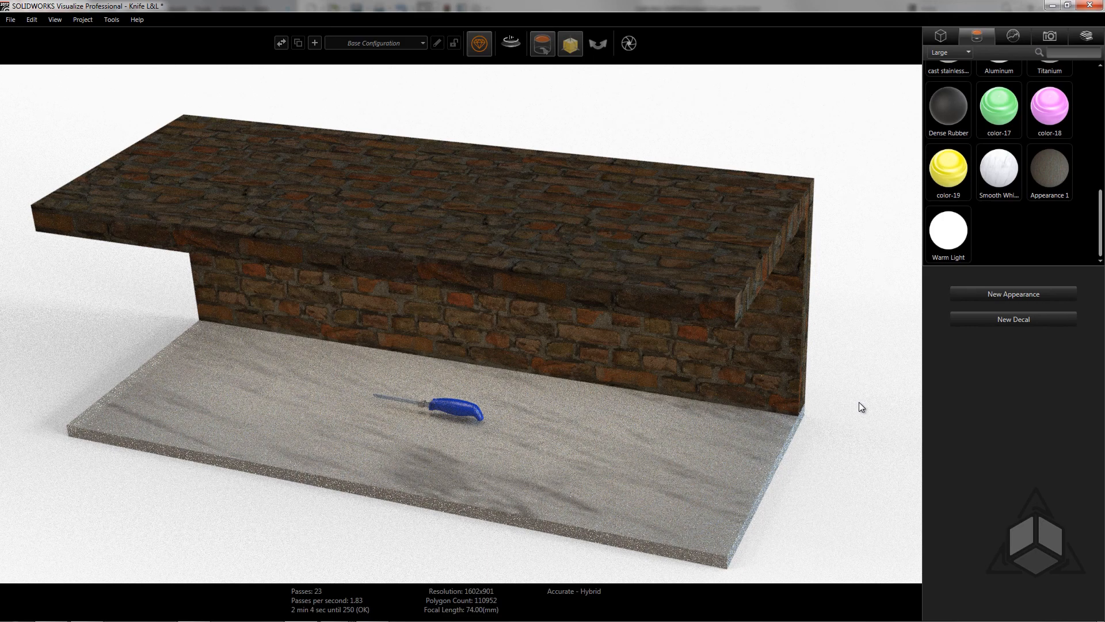
# Switch to the PowerPoint slideshow and advance from the SOLIDWORKS "Studio" slide to the Recap slide.
pyautogui.hotkey('alt', 'Tab')
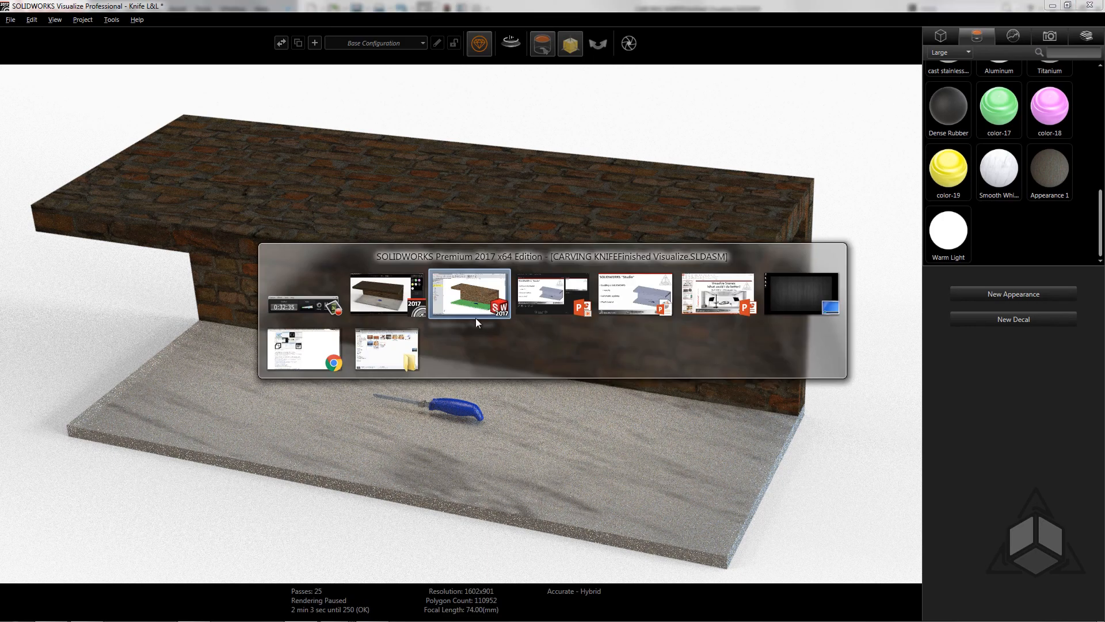
pyautogui.click(638, 292)
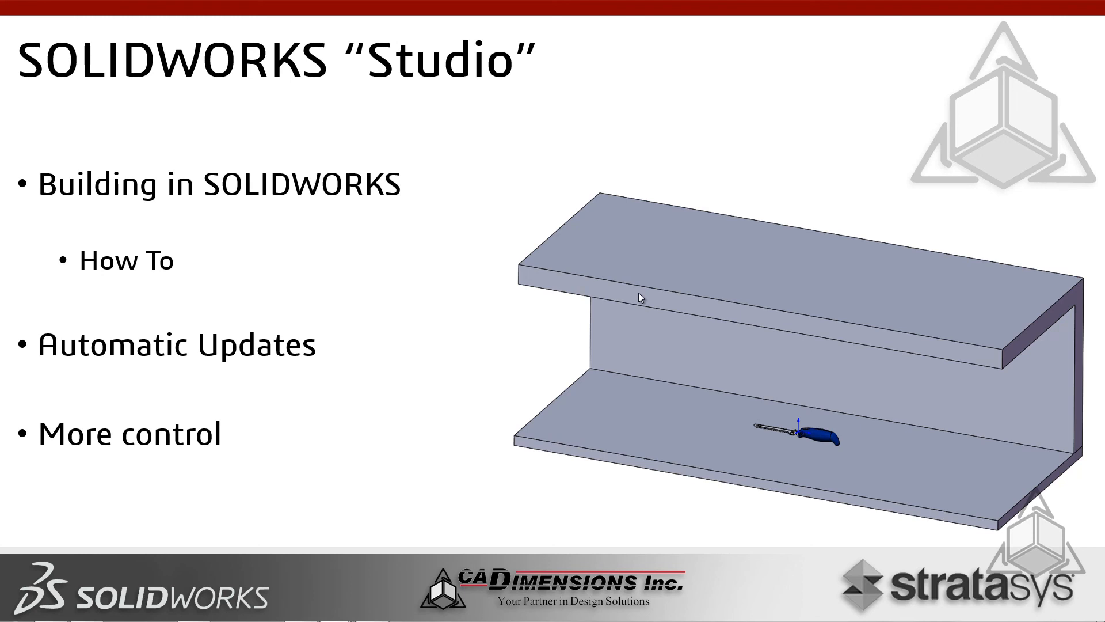
pyautogui.click(639, 293)
pyautogui.click(638, 293)
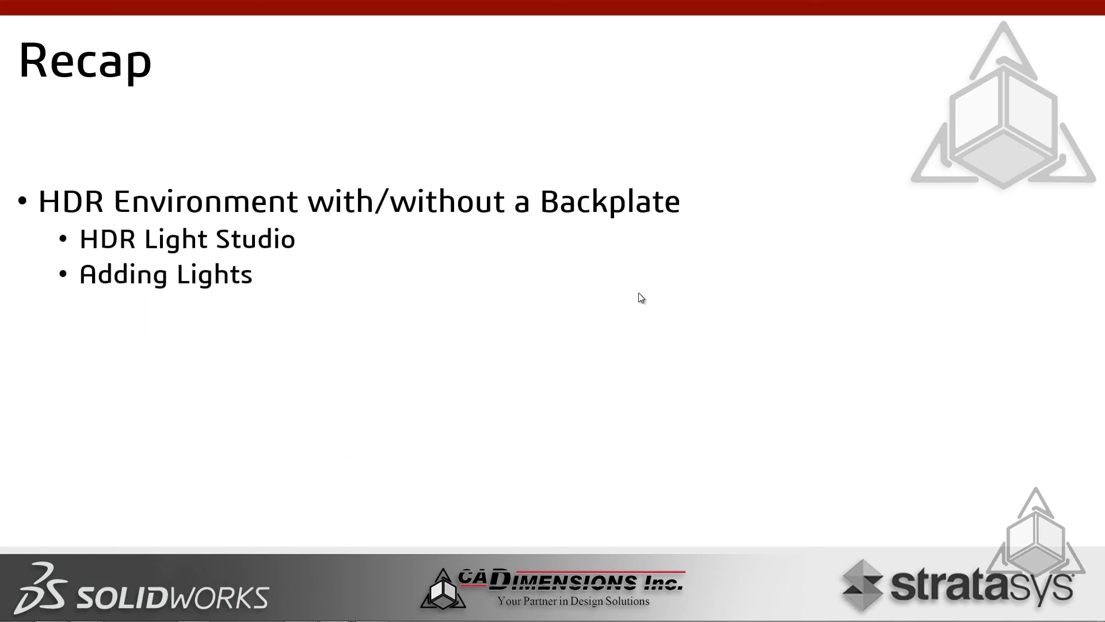